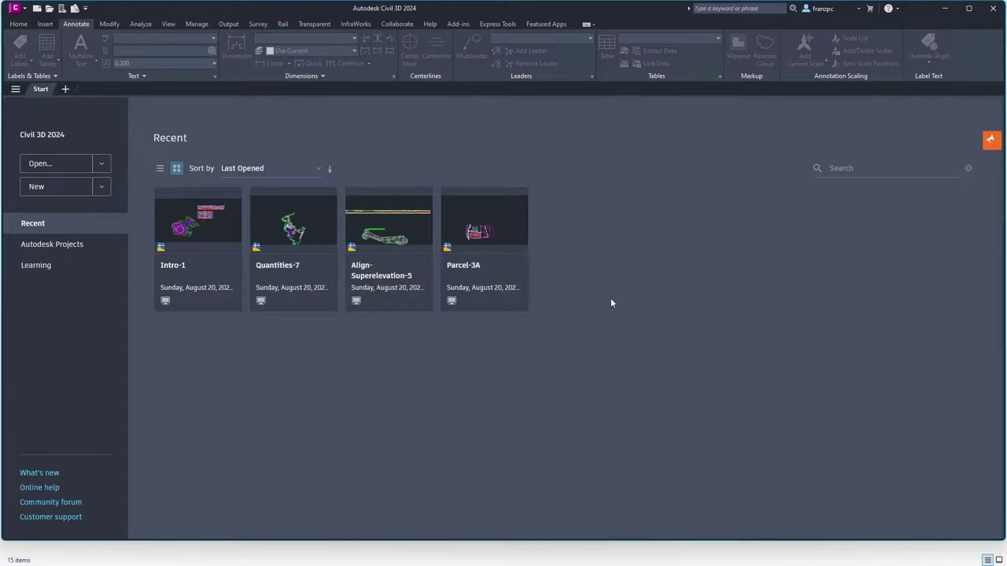
Create a new blank drawing and launch Points from File from the Insert tab.
left_click(36, 189)
left_click(45, 23)
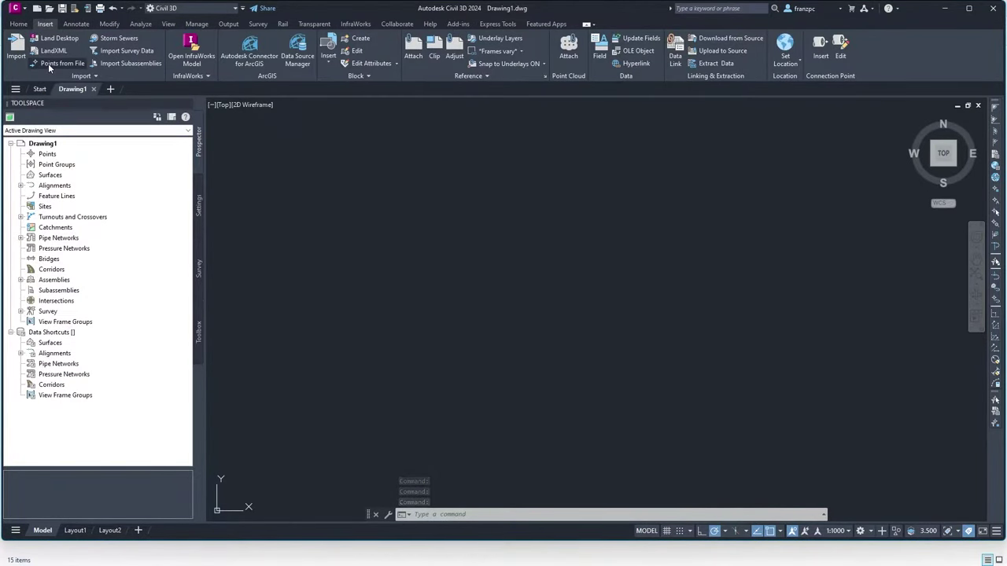
left_click(47, 63)
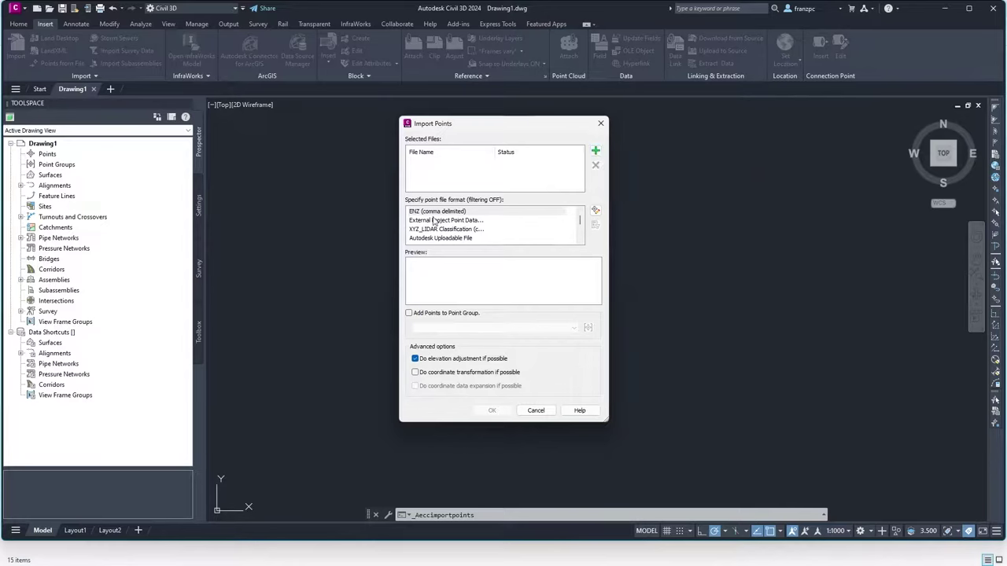
Select the ENZ (comma delimited) format after reviewing the Manage Point File Formats list.
left_click_drag(581, 220, 579, 234)
left_click(579, 241)
left_click(437, 213)
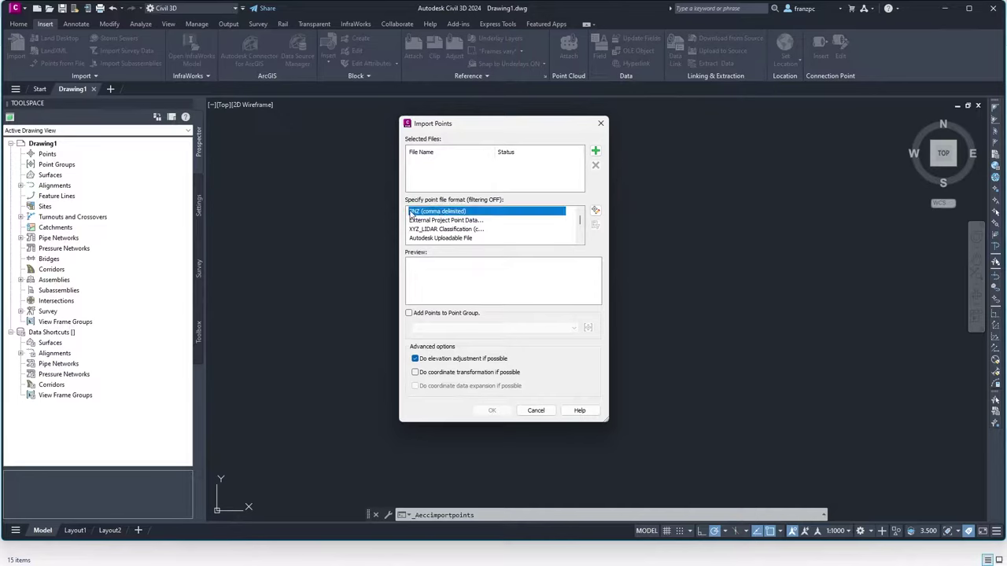
left_click(595, 213)
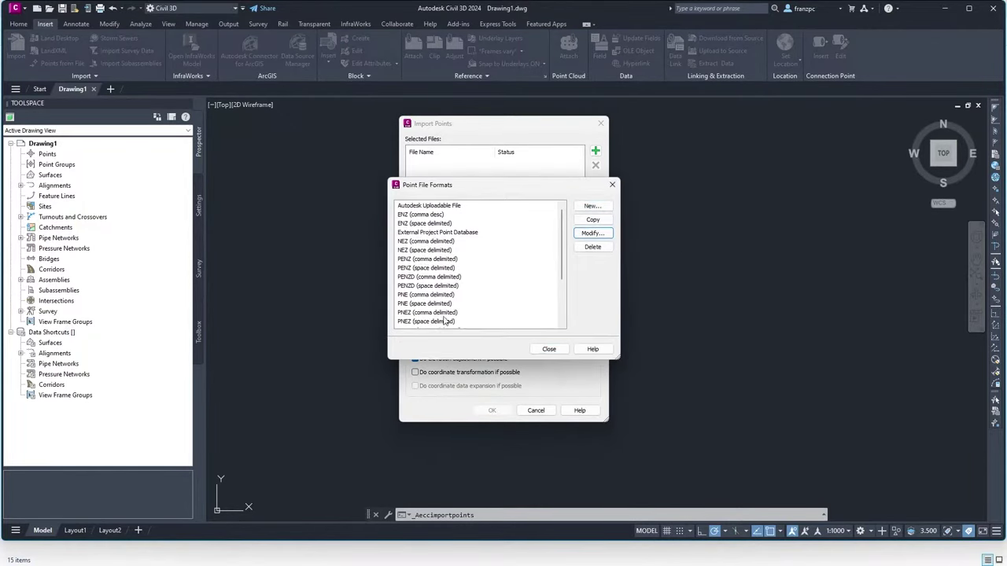
left_click(549, 350)
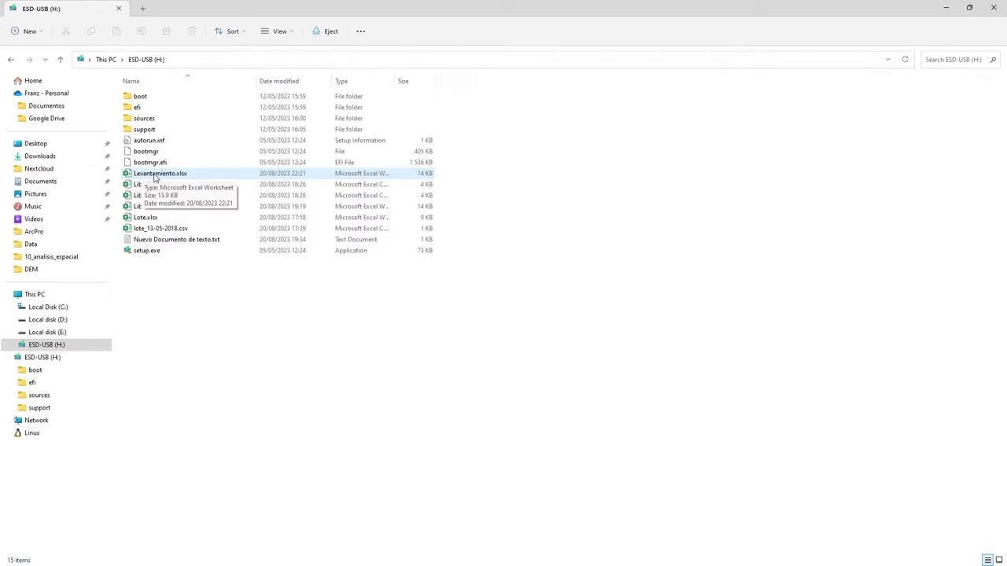
Open Levantamiento.xlsx, check the Easting, Northing, Point Elevation and obs headers, and select column A.
double_click(157, 174)
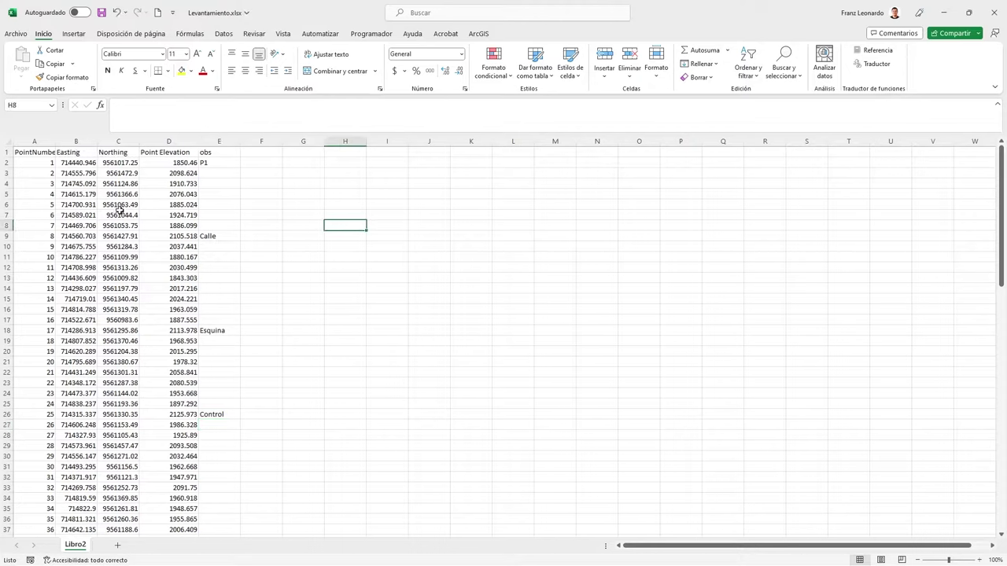
left_click(71, 151)
left_click(122, 152)
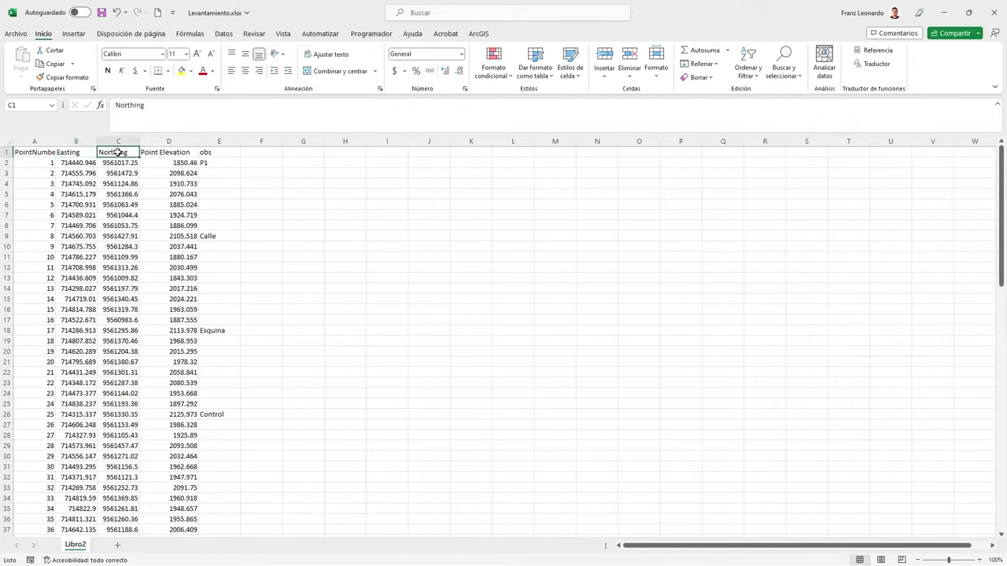
left_click(168, 153)
left_click(216, 152)
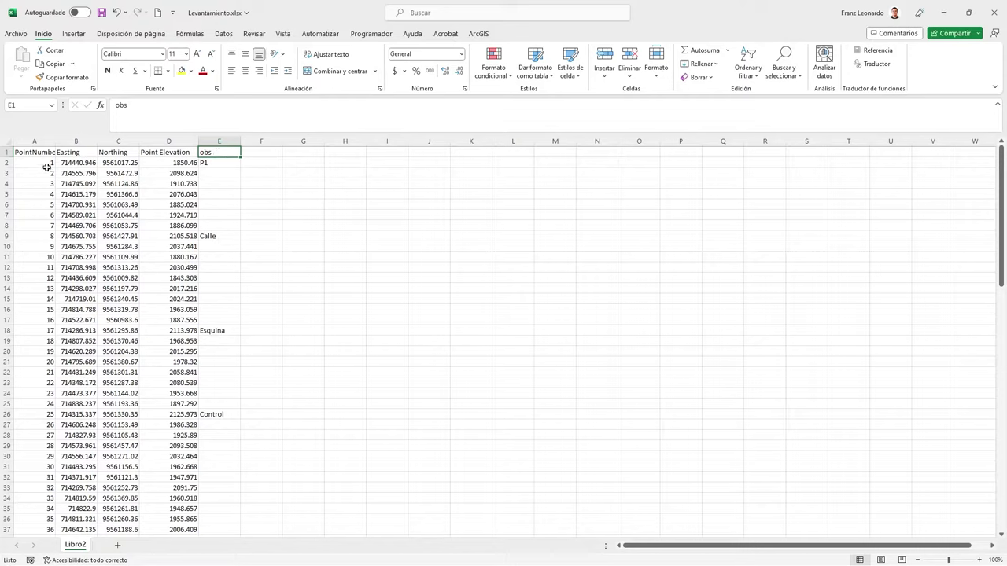
left_click(36, 141)
Delete the PointNumber column.
right_click(36, 141)
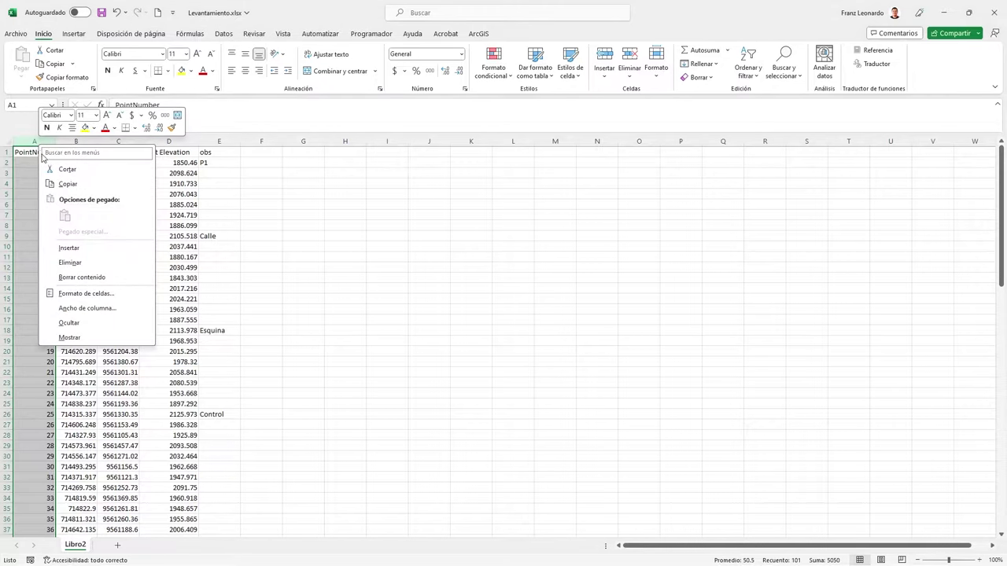
left_click(70, 263)
left_click(135, 258)
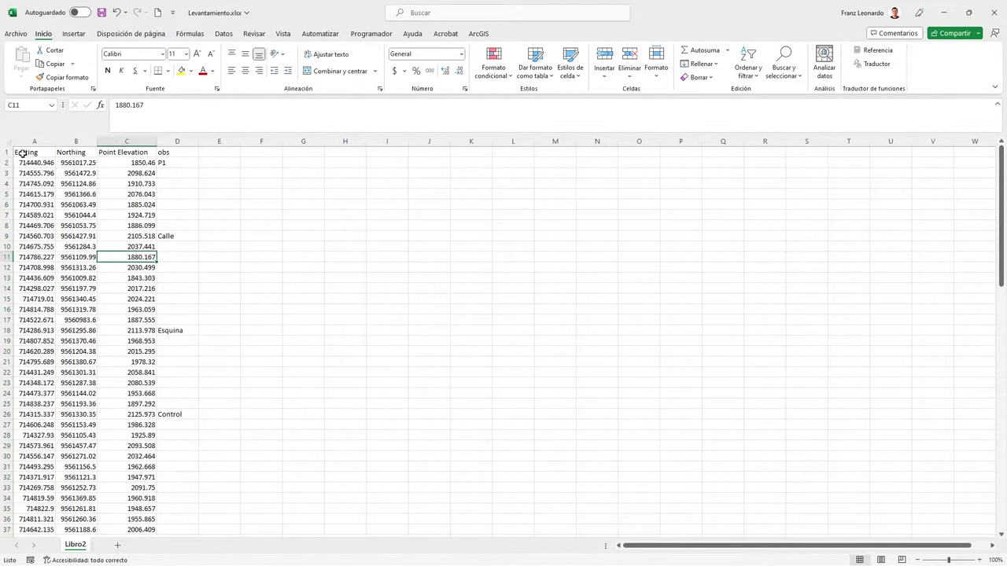
Rename the obs column header to 'Raw Description'.
left_click(73, 153)
left_click(42, 151)
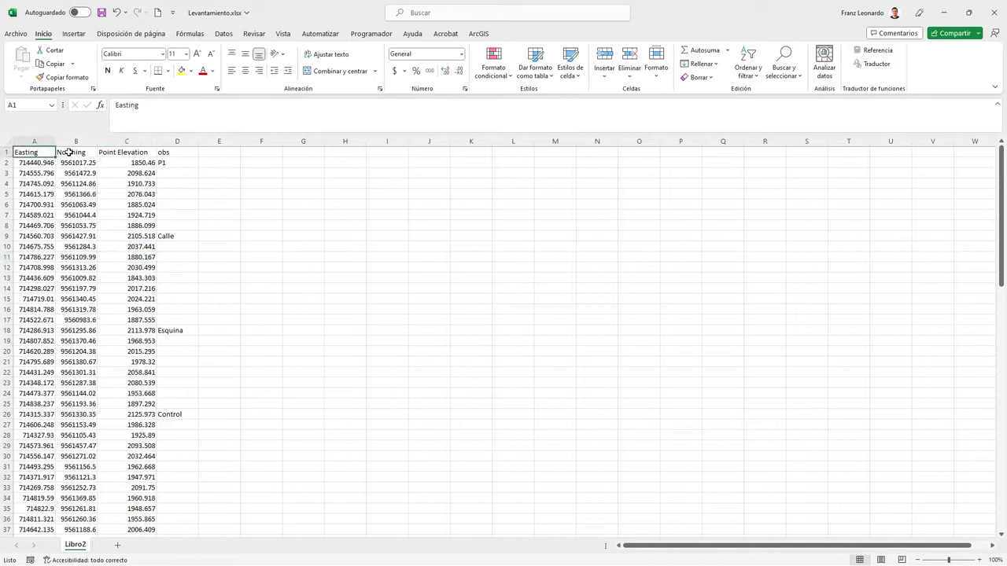
left_click(70, 153)
left_click(30, 153)
left_click(85, 152)
left_click(122, 153)
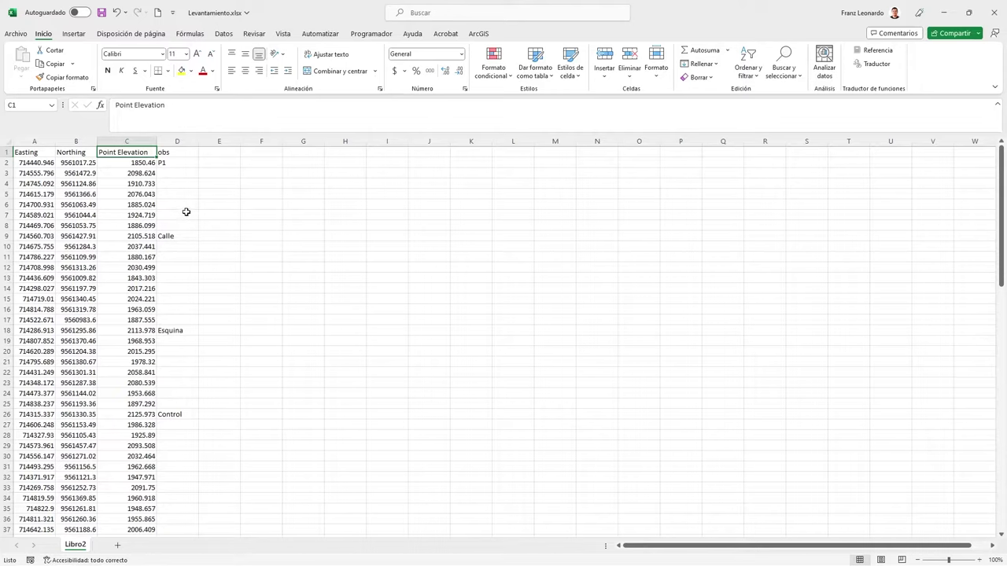
left_click(167, 154)
type("Raw")
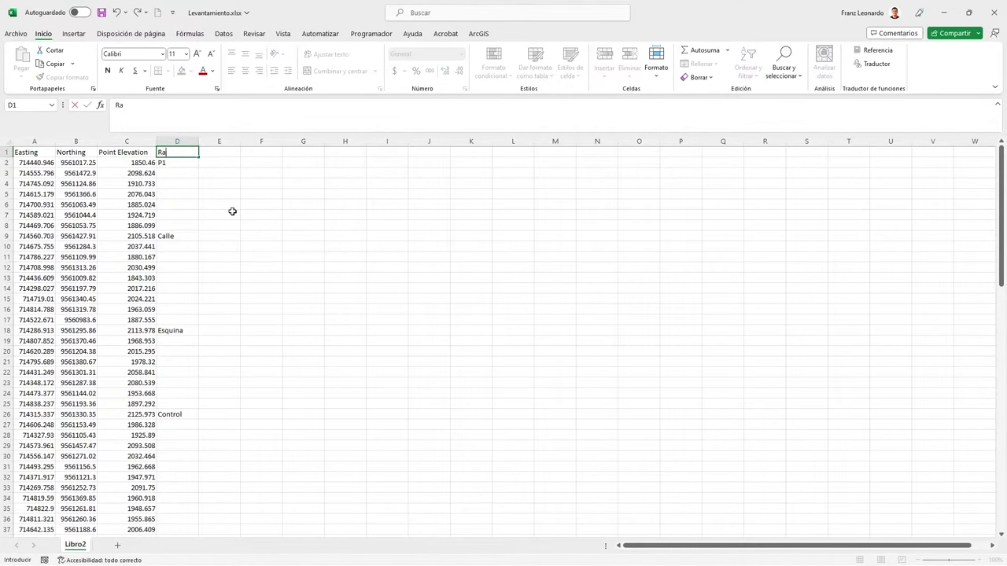
type(" Description")
left_click(303, 246)
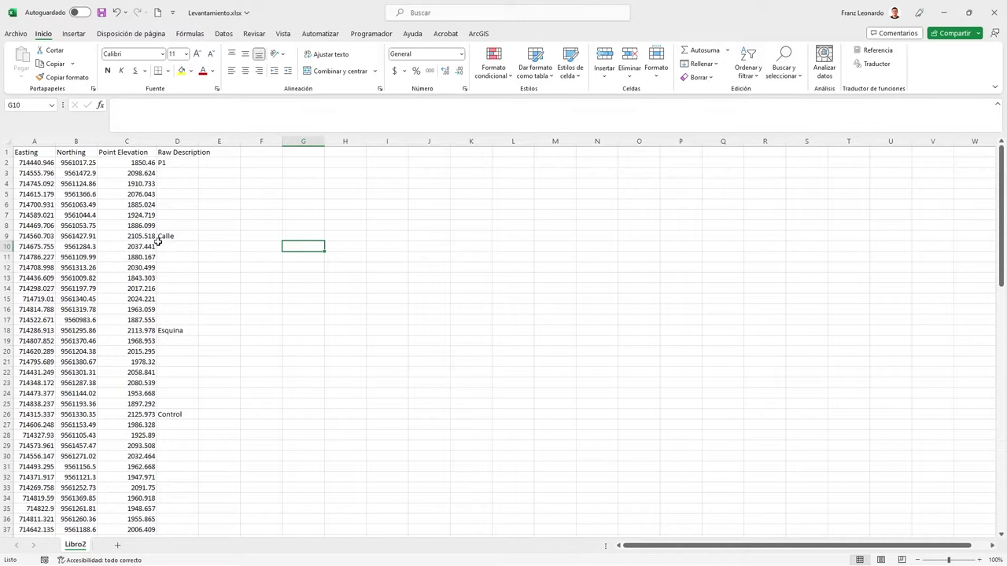
Delete the header row so the data starts in row 1.
right_click(6, 155)
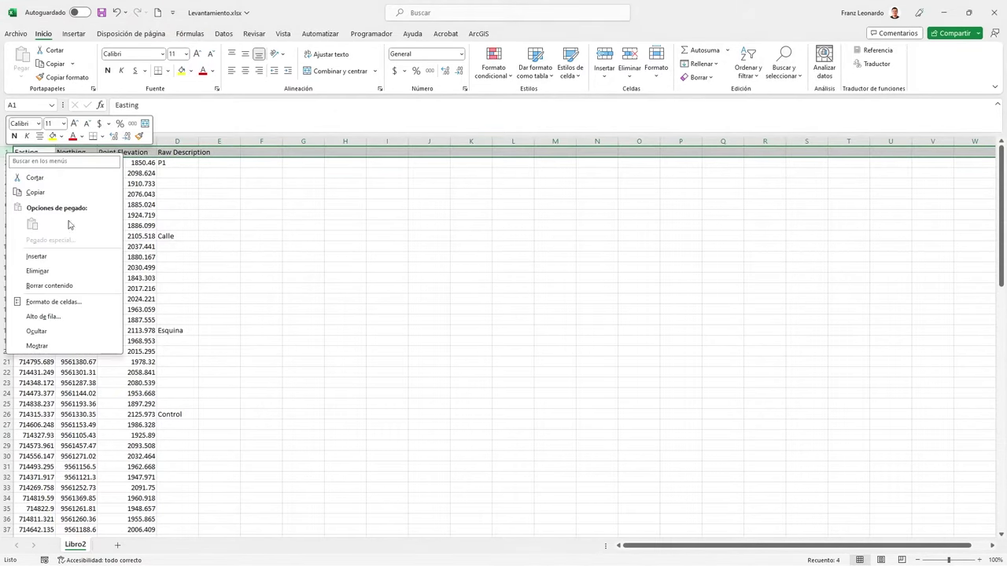
left_click(73, 272)
left_click(144, 255)
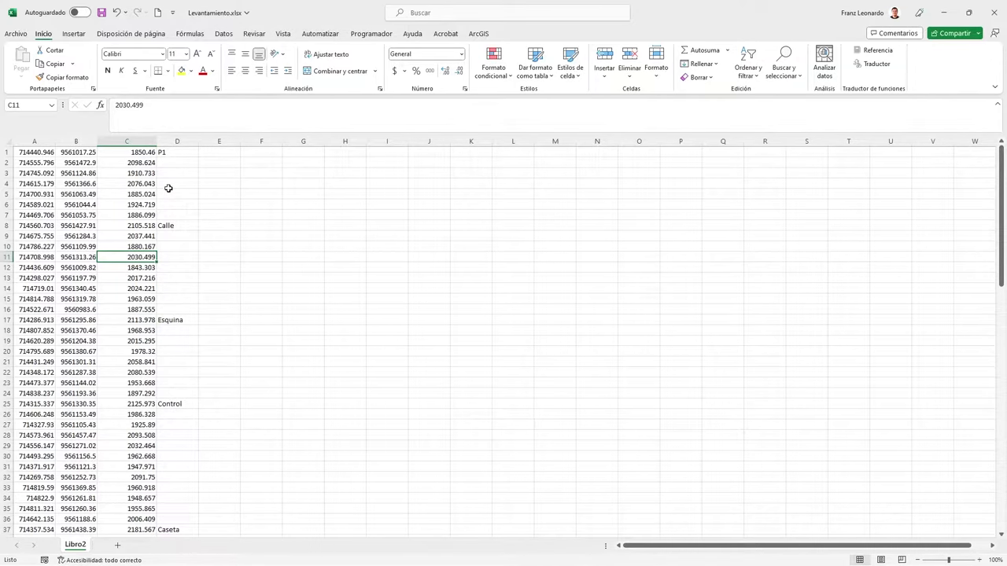
Save the workbook as Levantamiento in CSV (delimitado por comas) format.
left_click(16, 33)
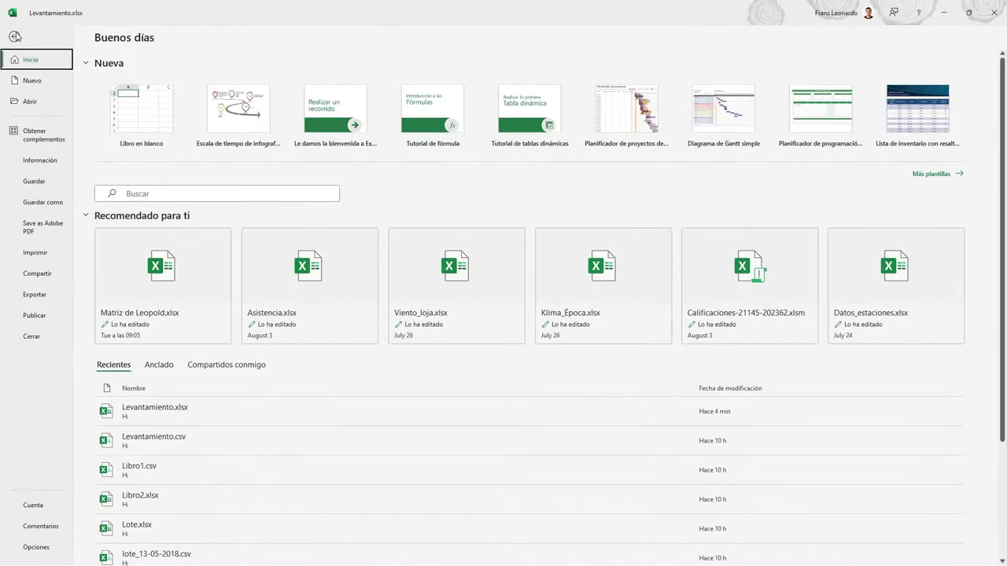
left_click(45, 203)
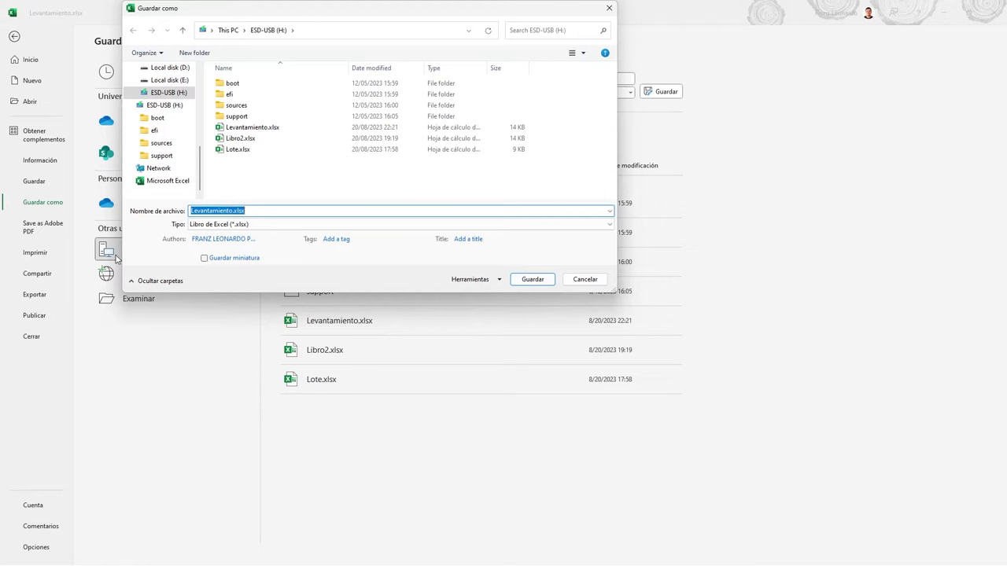
left_click(274, 227)
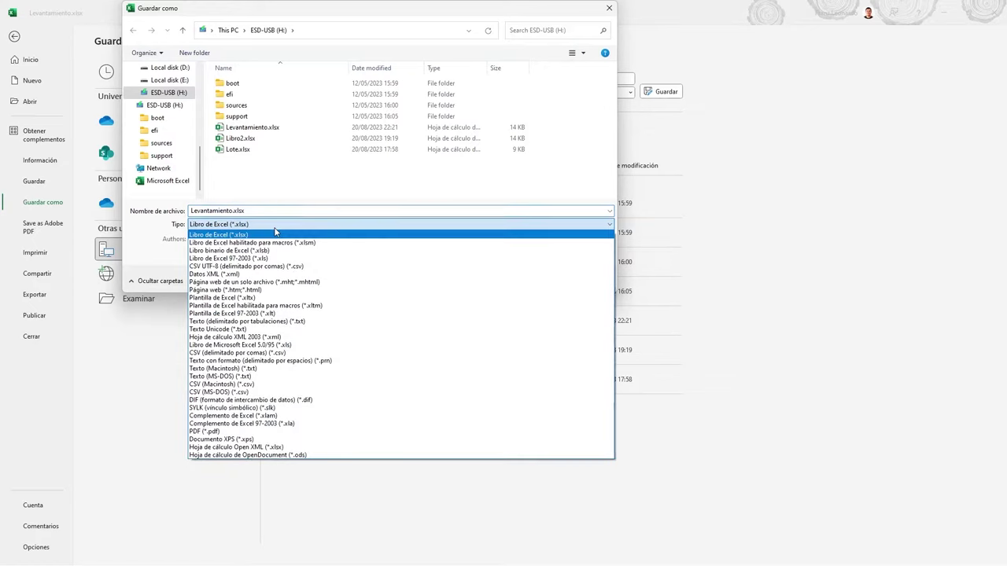
left_click(264, 354)
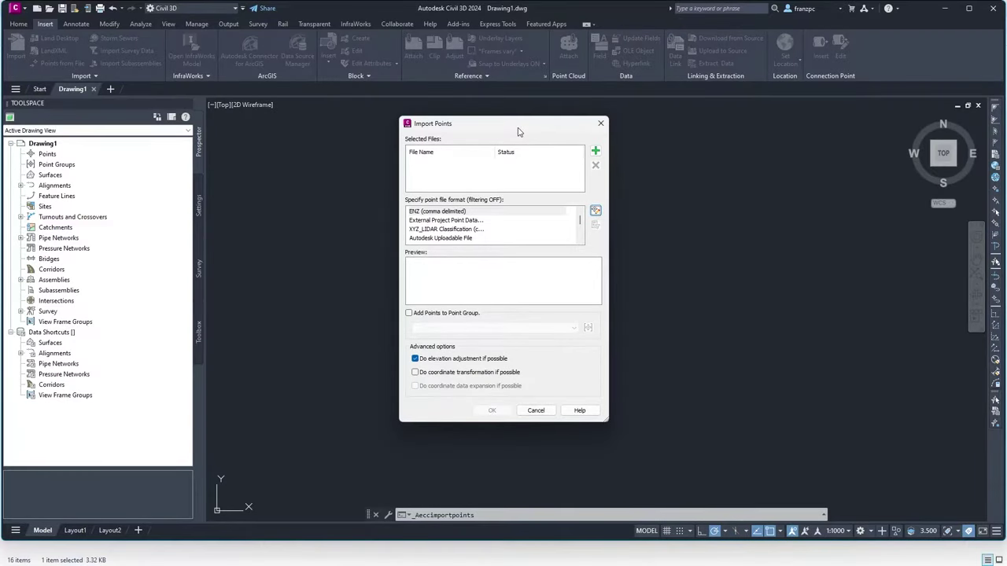
Add Levantamiento.csv to Import Points, then remove it after no point format matches.
left_click(595, 152)
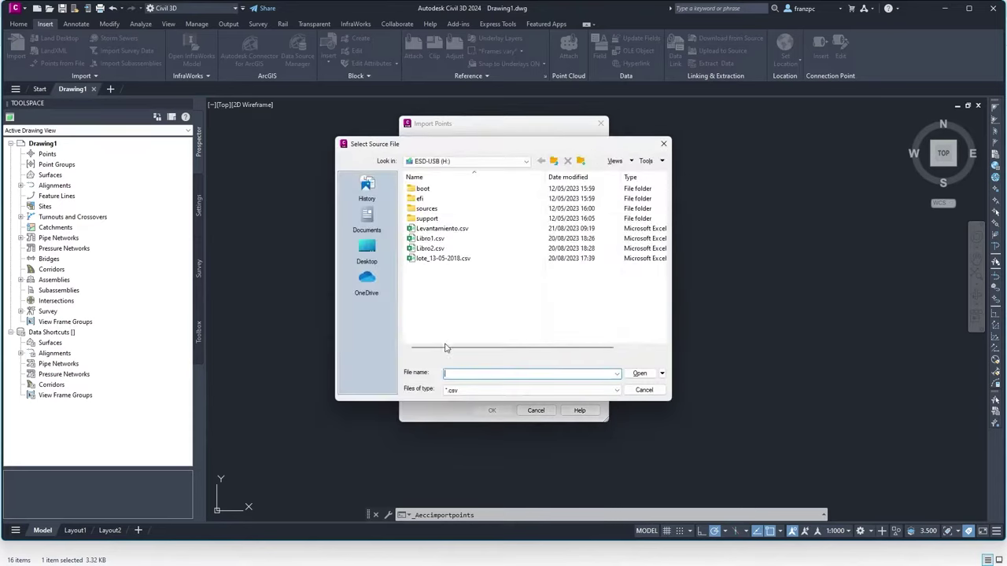
left_click(504, 390)
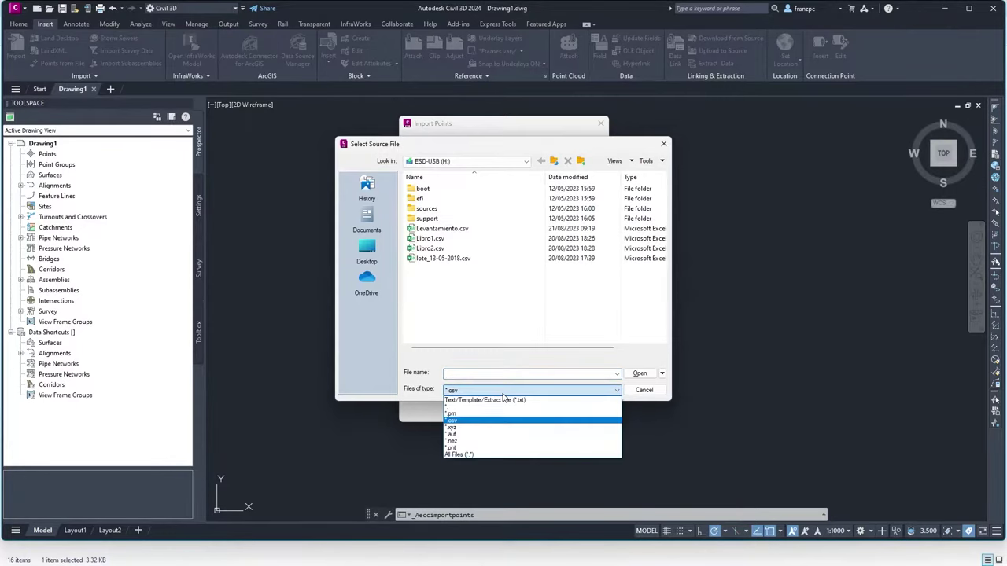
left_click(452, 422)
left_click(442, 228)
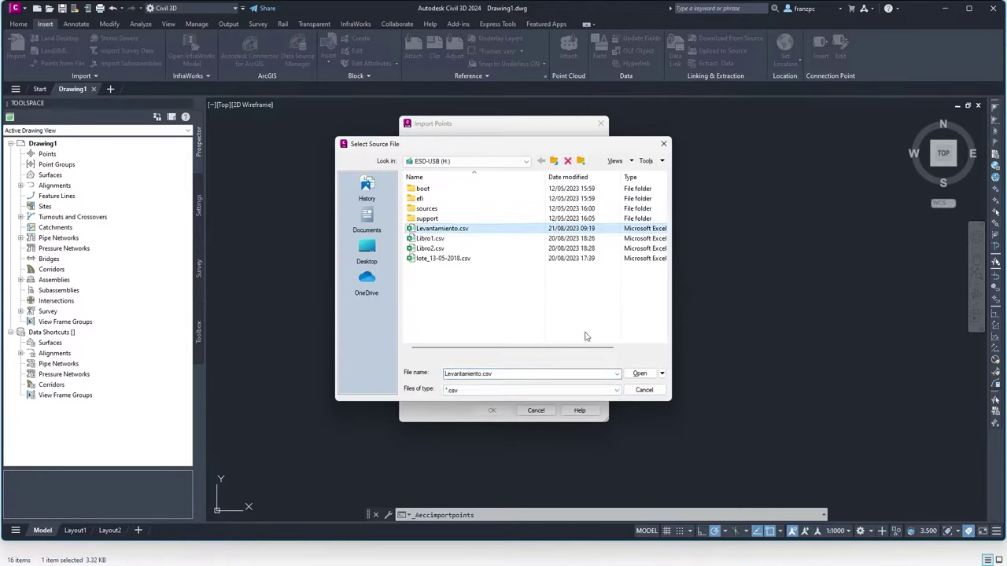
left_click(641, 373)
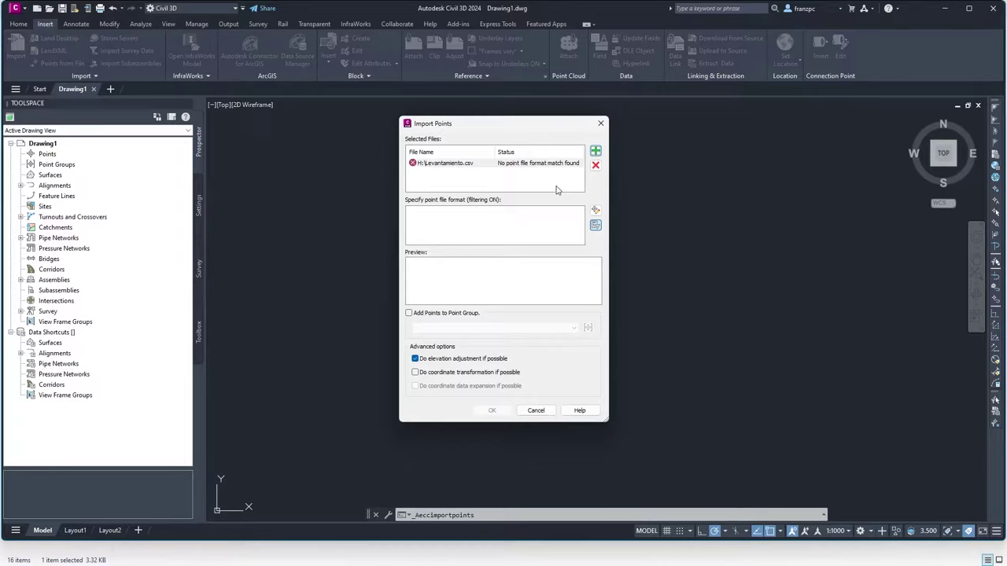
left_click(564, 164)
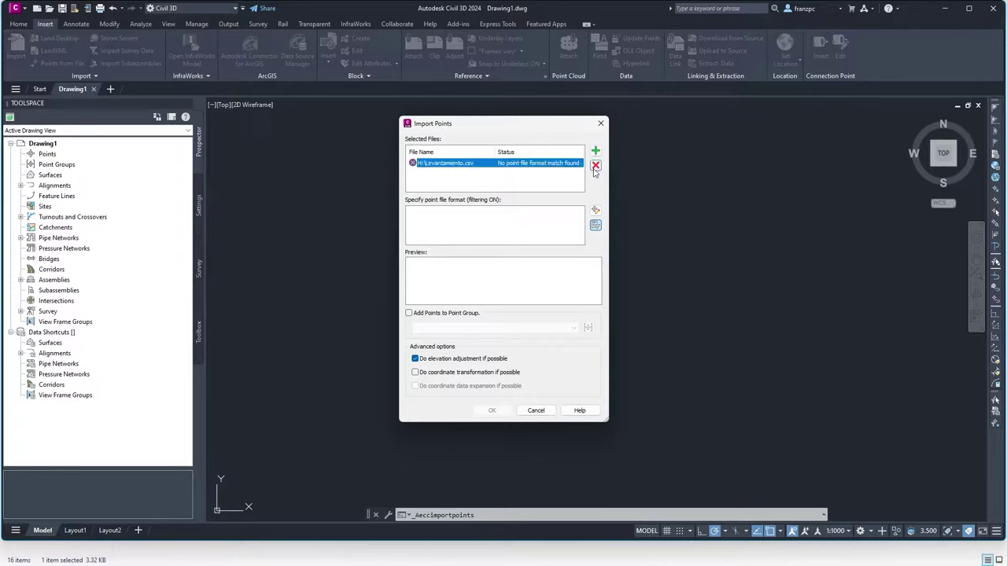
left_click(595, 166)
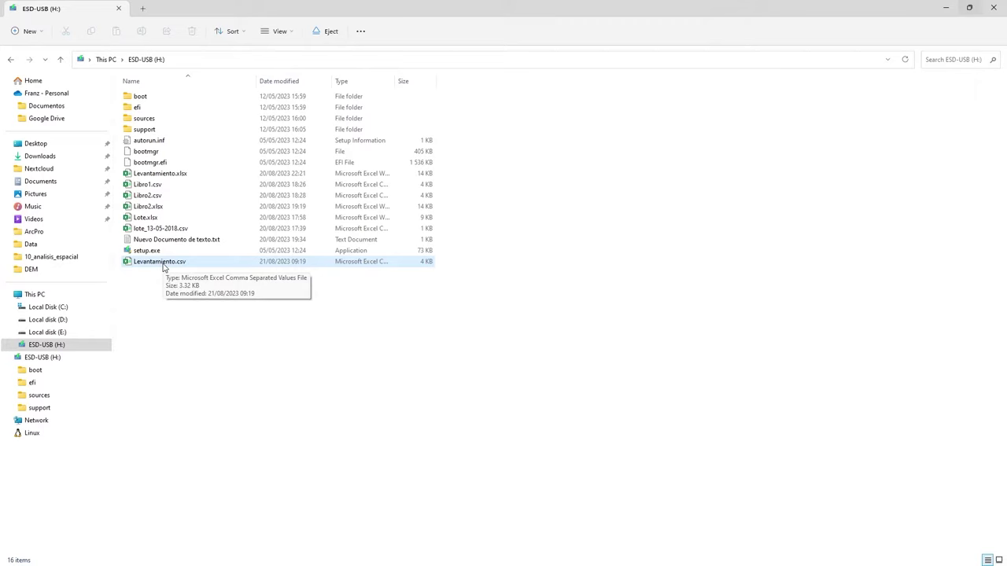
Open Levantamiento.csv in Notepad from its right-click menu.
right_click(164, 267)
mouse_move(204, 314)
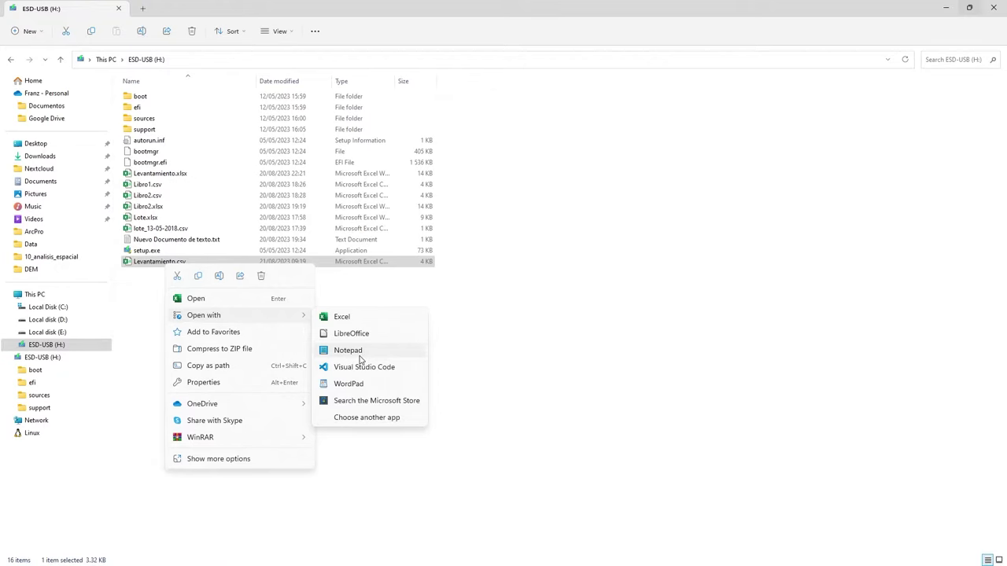
left_click(359, 356)
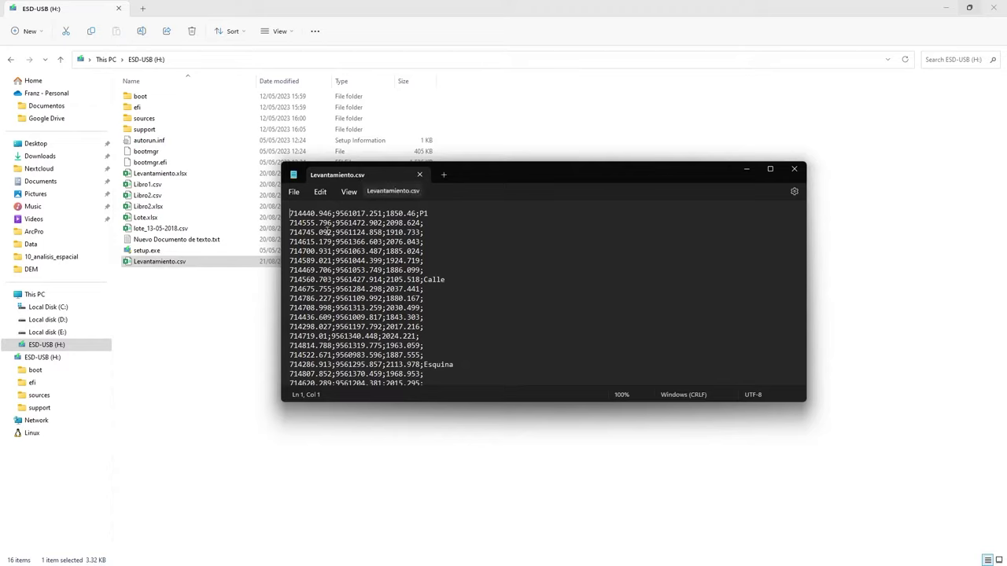
Replace all ';' separators with ',' using Notepad's Replace.
left_click_drag(331, 213, 336, 214)
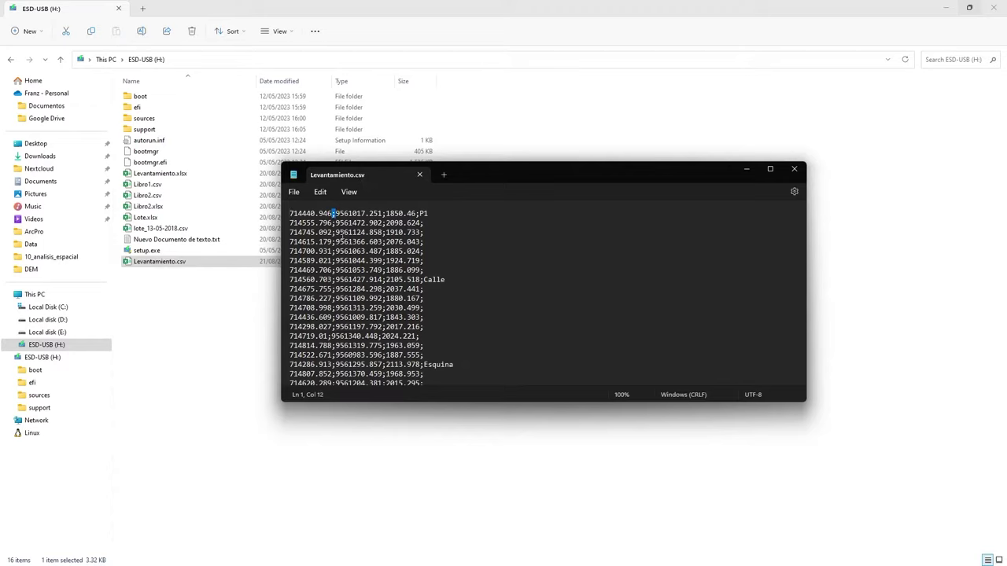
left_click(340, 232)
left_click(323, 191)
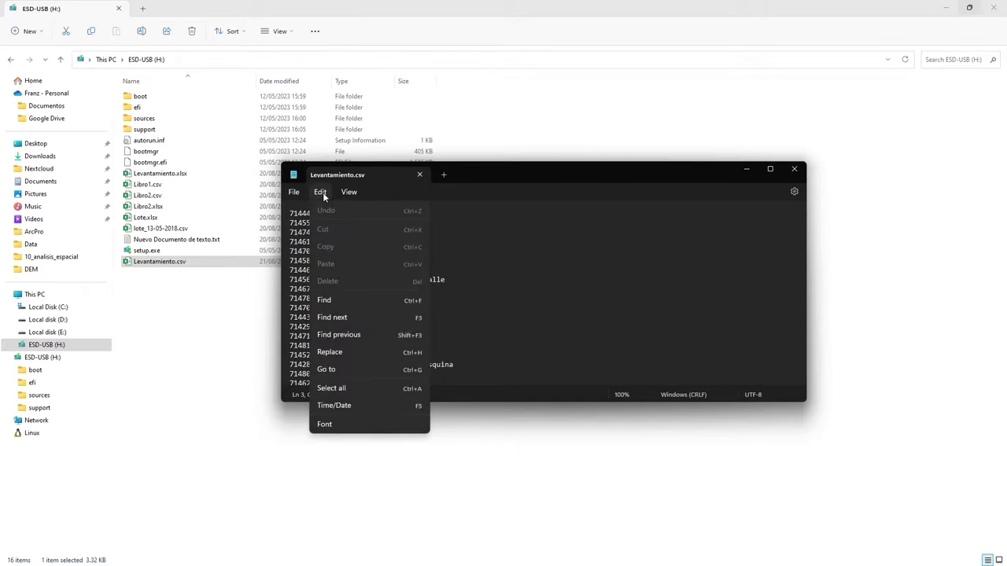
left_click(350, 351)
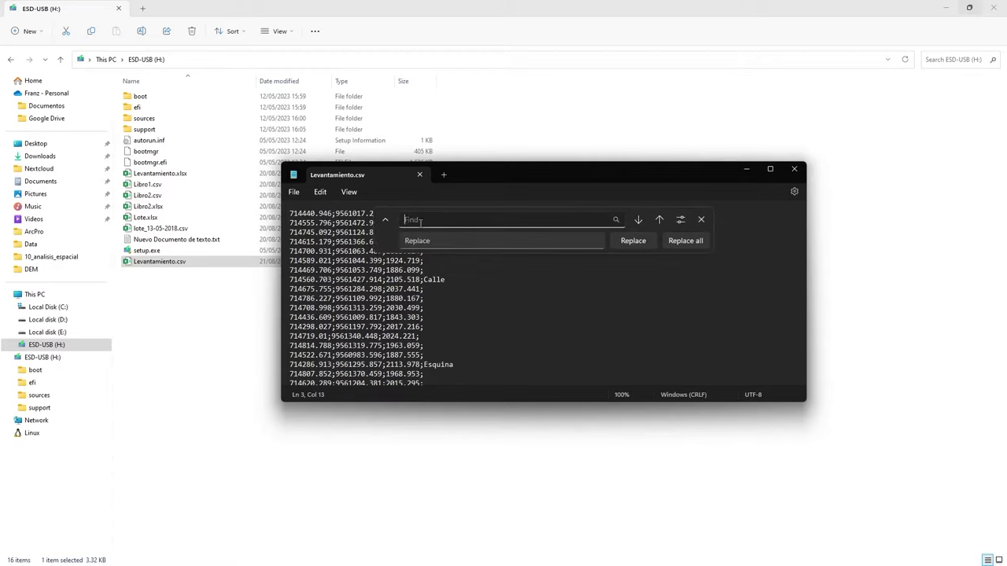
type(";")
left_click(421, 240)
type(",")
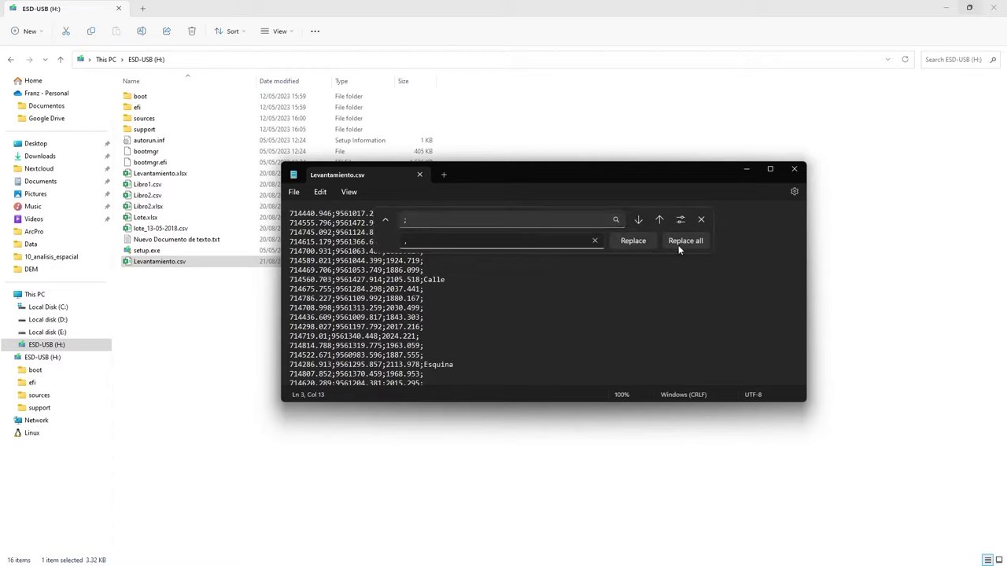
left_click(680, 241)
left_click(701, 220)
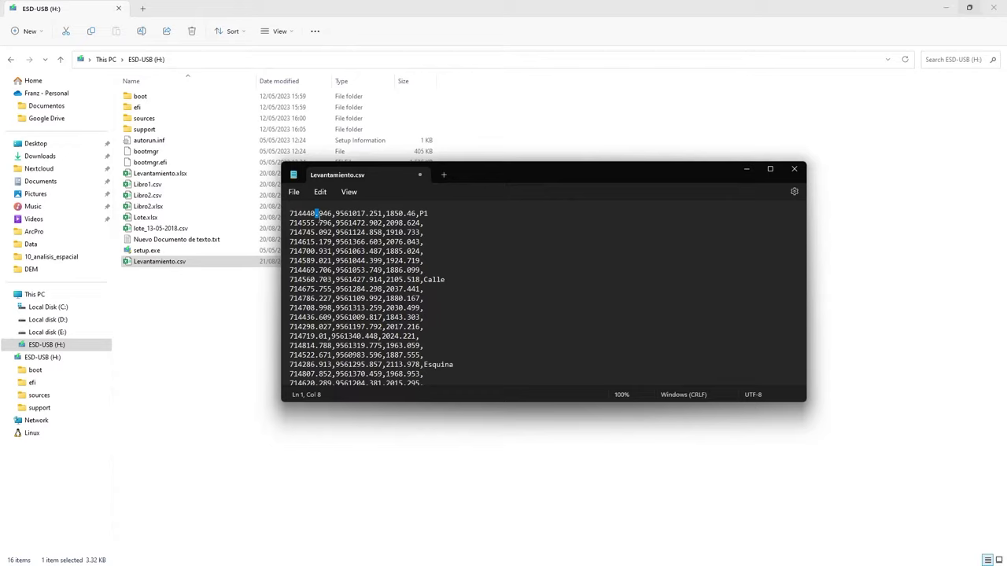
Check the converted rows and final Punto final line, then save Levantamiento.csv.
left_click(319, 223)
double_click(317, 214)
key("ctrl+End")
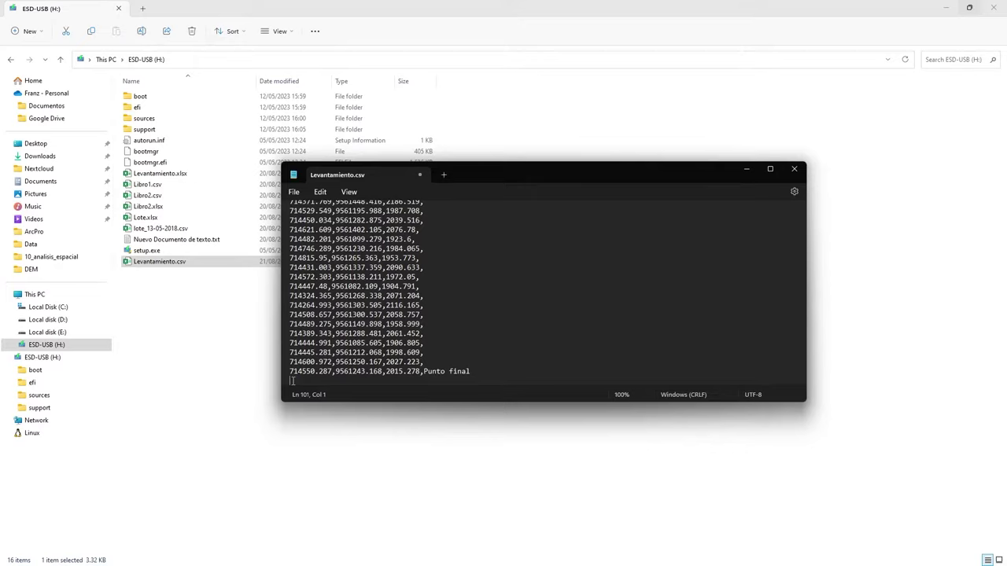
left_click(294, 193)
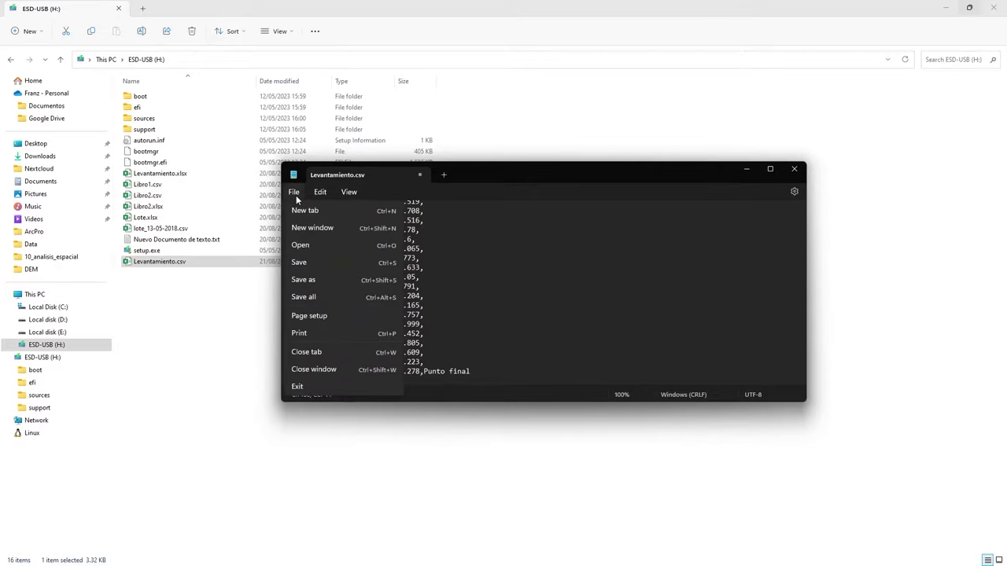
left_click(301, 262)
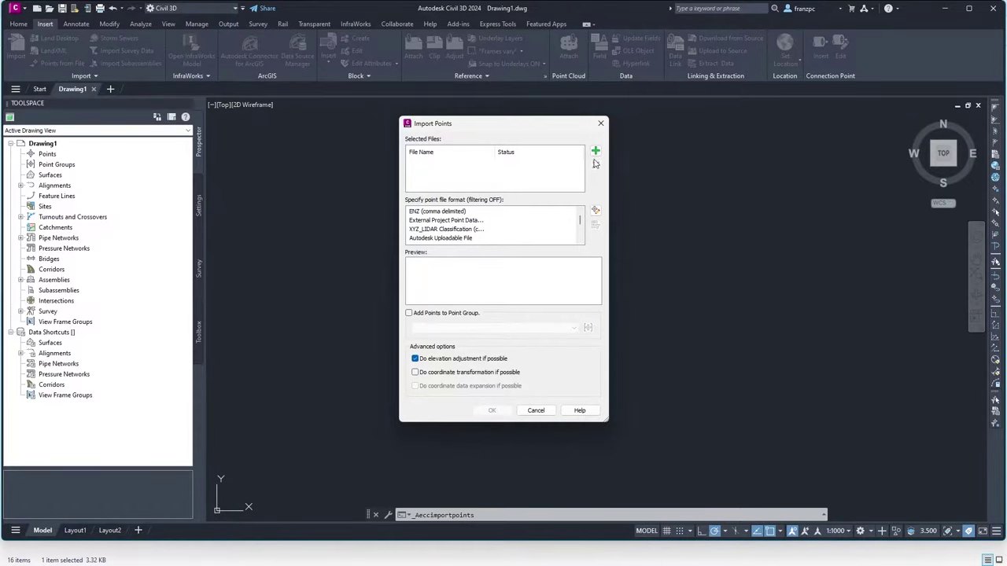
Add the corrected Levantamiento.csv as the Import Points source file.
left_click(595, 152)
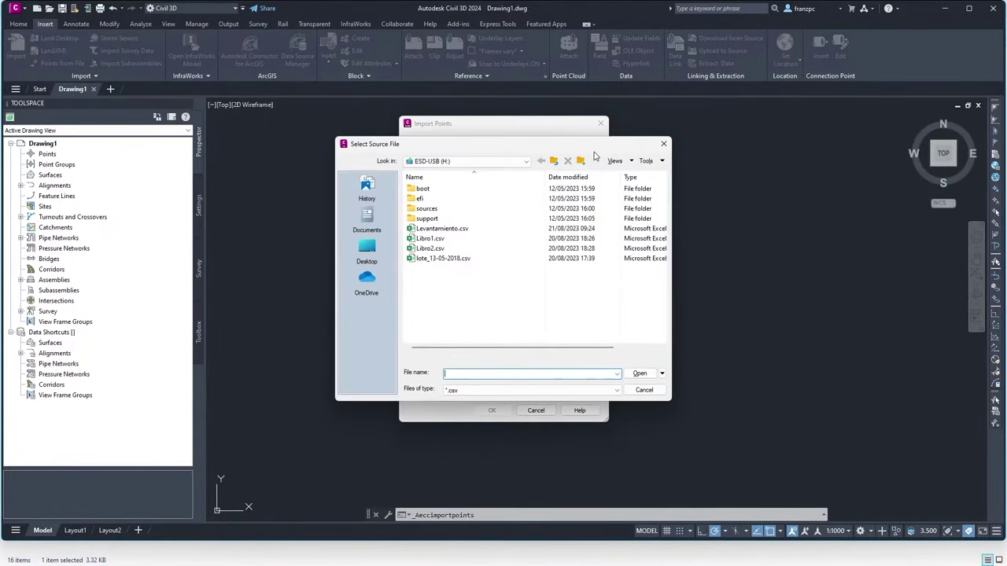
left_click(460, 228)
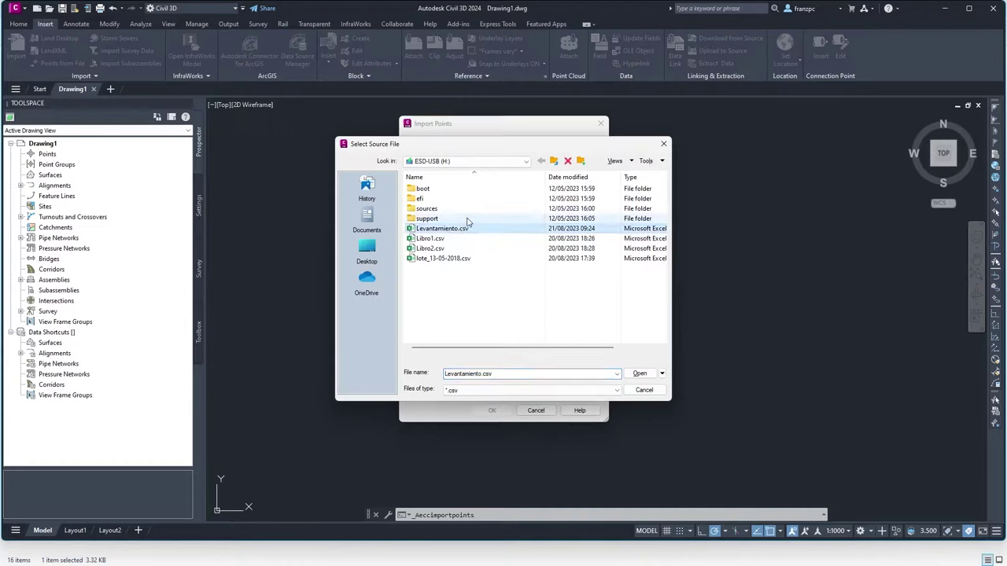
left_click(640, 374)
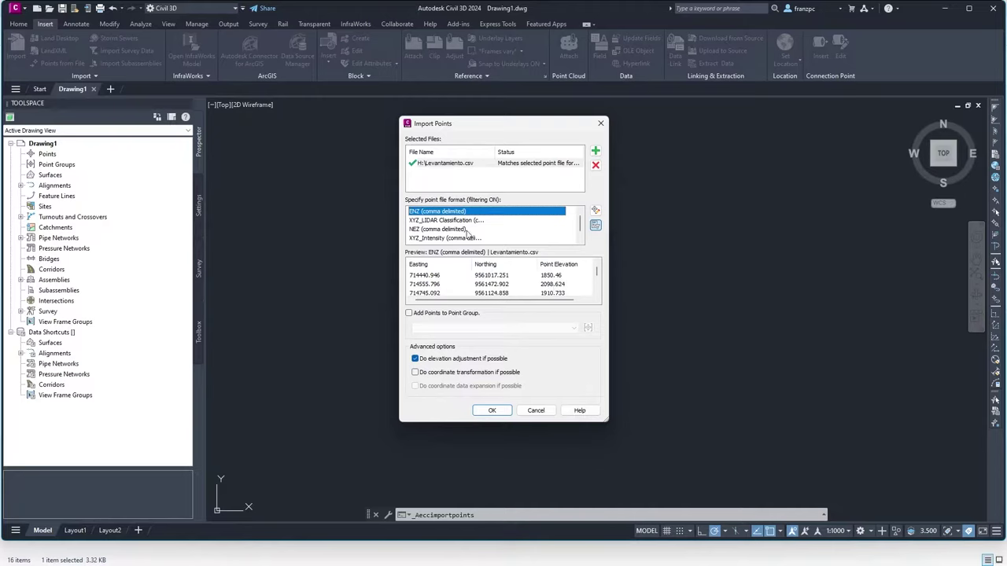
Compare NEZ and ENZ (comma delimited), keep ENZ, and bring up the point file formats list.
left_click(418, 229)
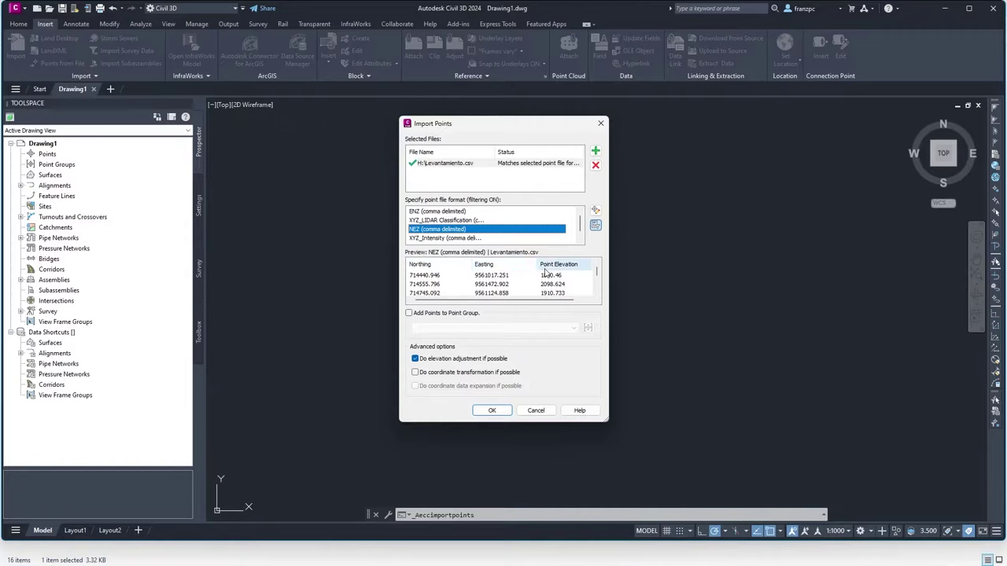
left_click(421, 212)
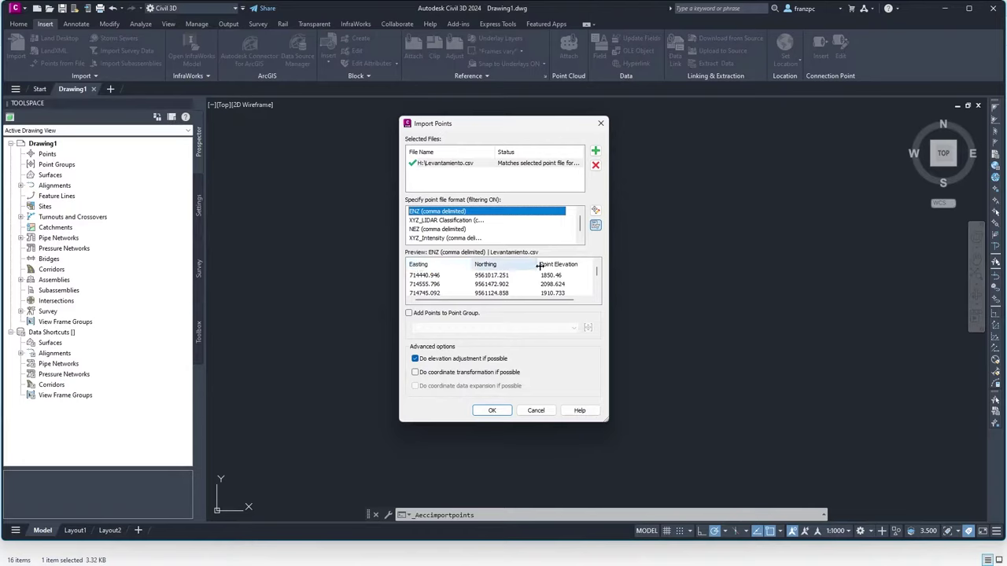
mouse_move(504, 291)
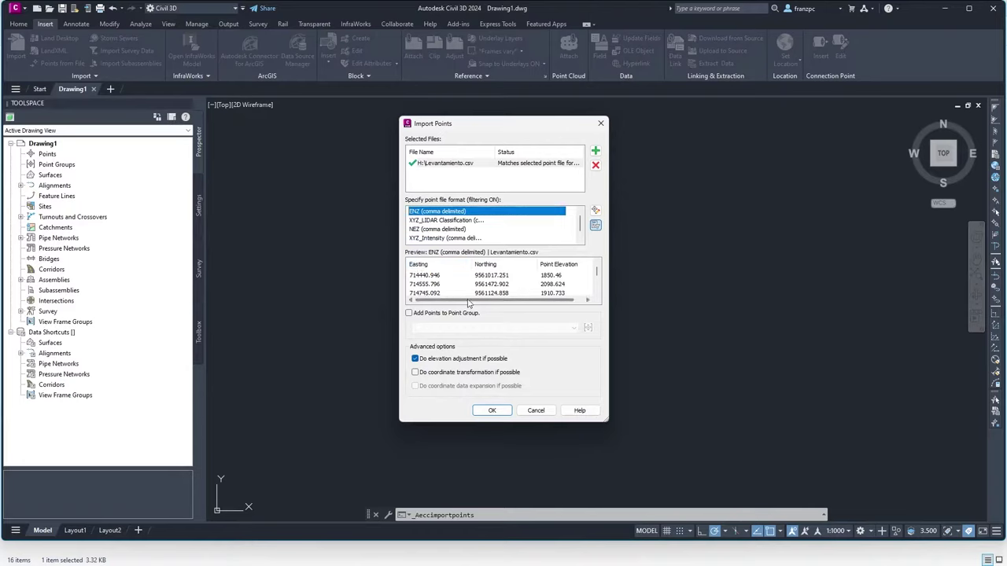
left_click(595, 212)
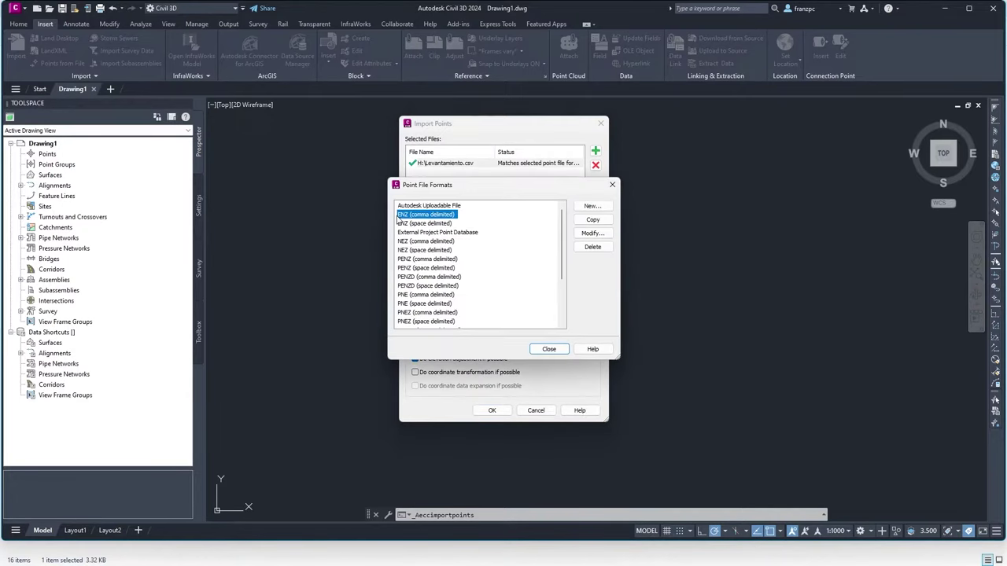
Copy ENZ (comma delimited) as 'Copy of ENZ (comma desc)' with default extension .csv.
left_click(592, 219)
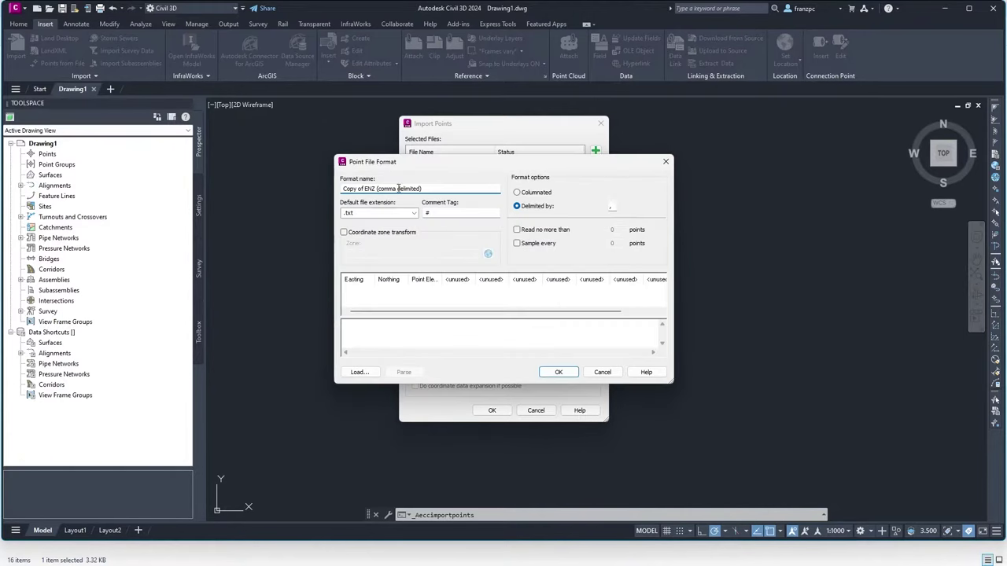
left_click_drag(397, 189, 422, 189)
key("BackSpace")
left_click(380, 212)
left_click(414, 213)
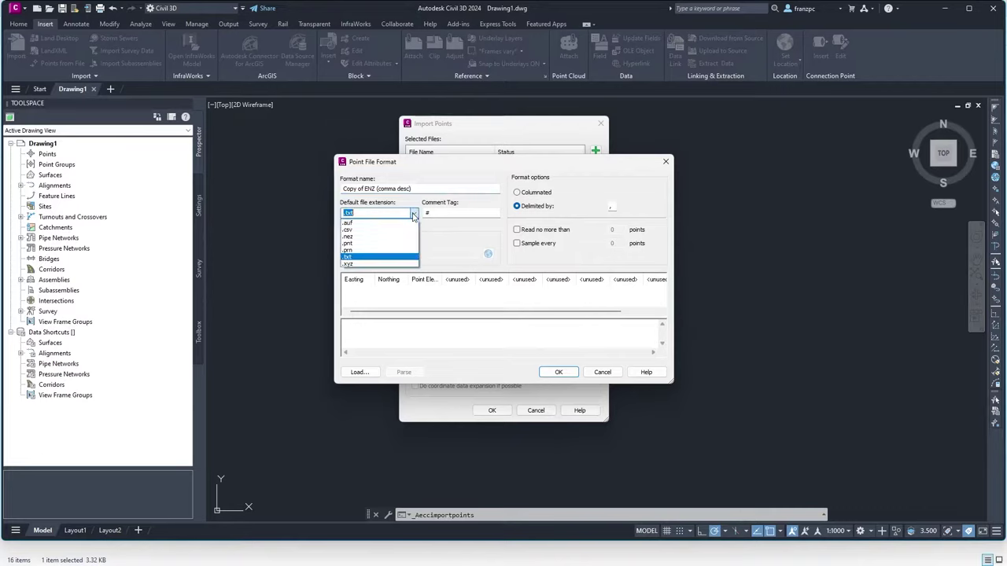
left_click(354, 230)
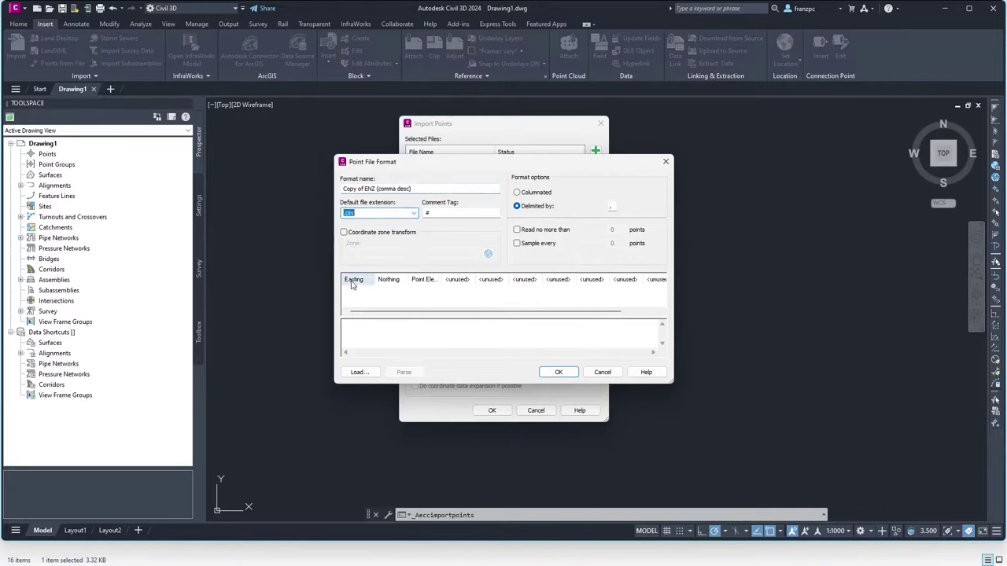
key("Tab")
Set the fourth column to Raw Description and save the new format.
left_click(456, 282)
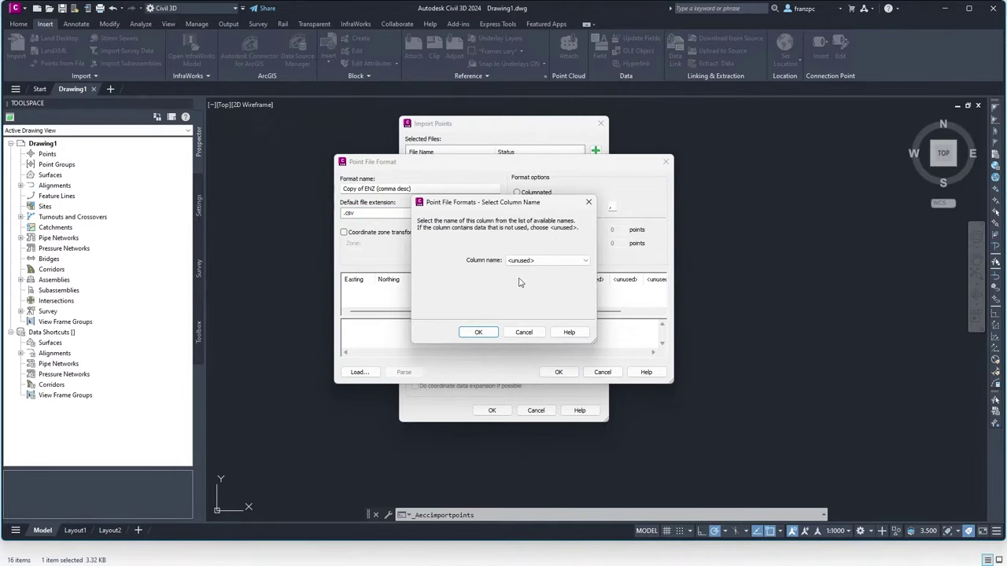
left_click(580, 261)
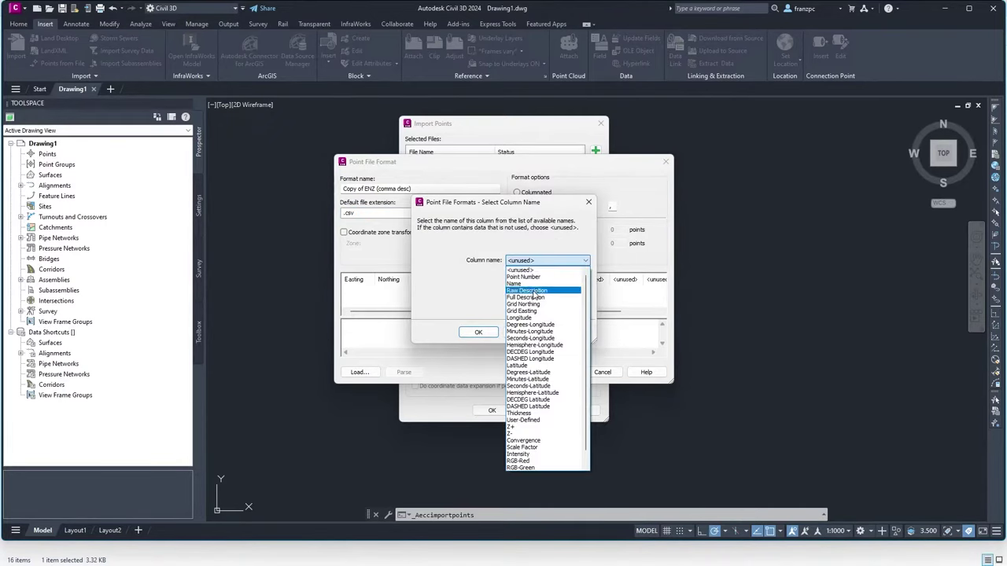
left_click(535, 291)
left_click(481, 333)
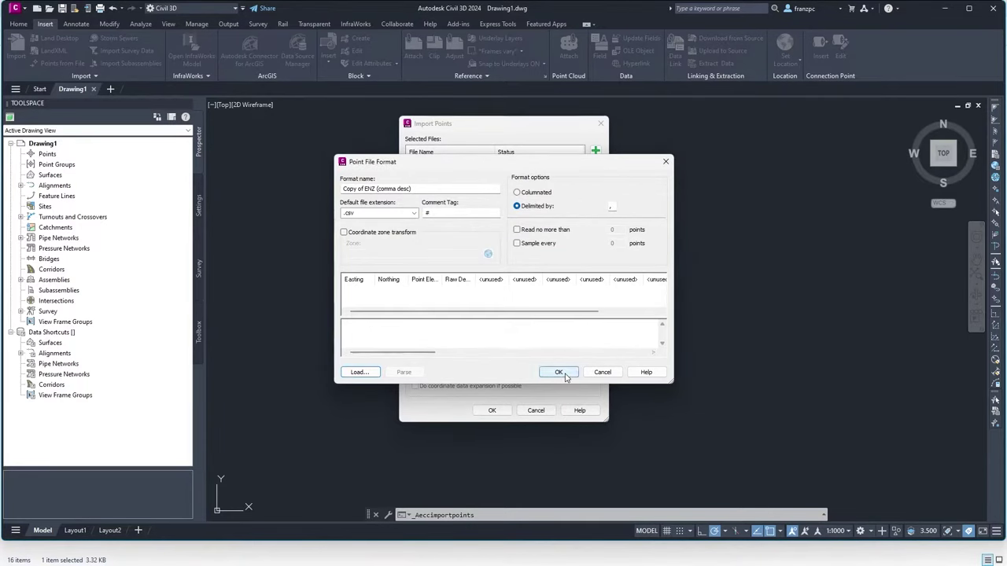
left_click(560, 373)
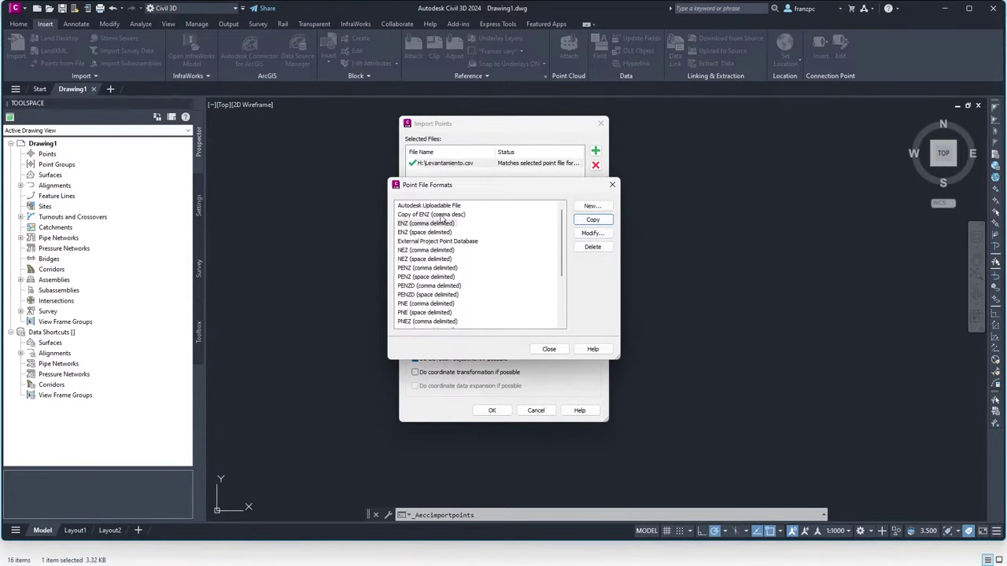
left_click(550, 349)
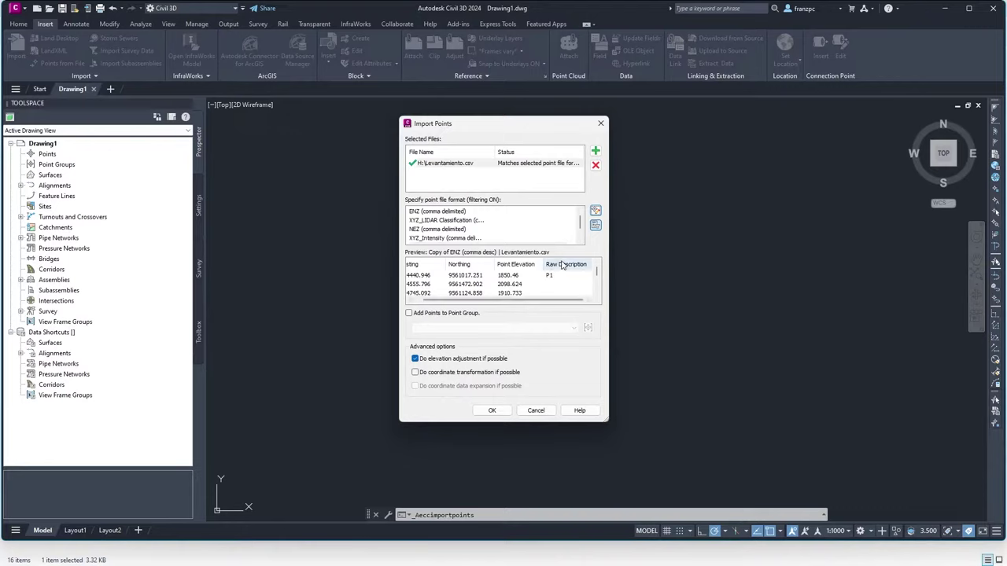
Import the survey points into a newly created 'Levantamiento' point group.
left_click_drag(551, 300, 511, 301)
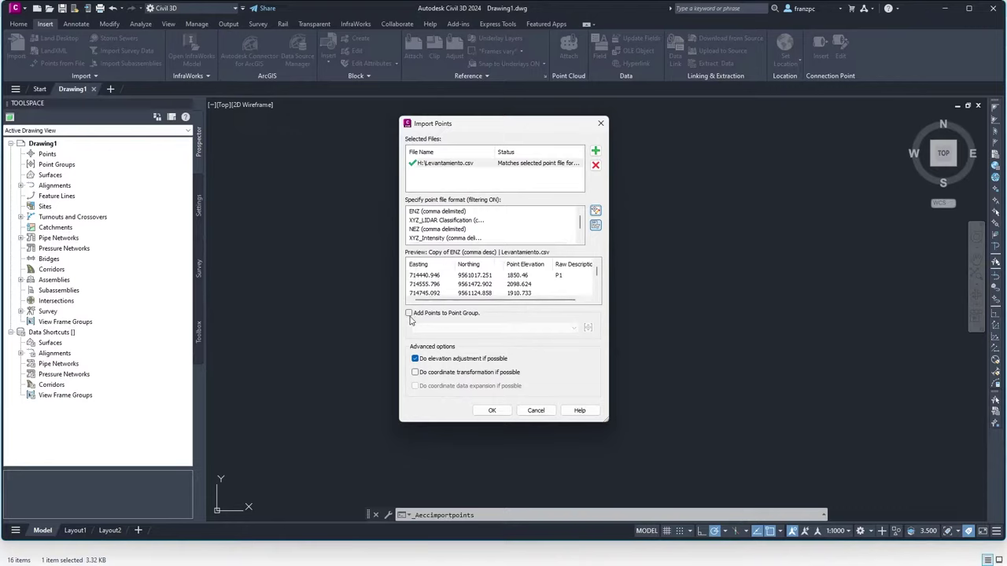
left_click(408, 313)
left_click(587, 327)
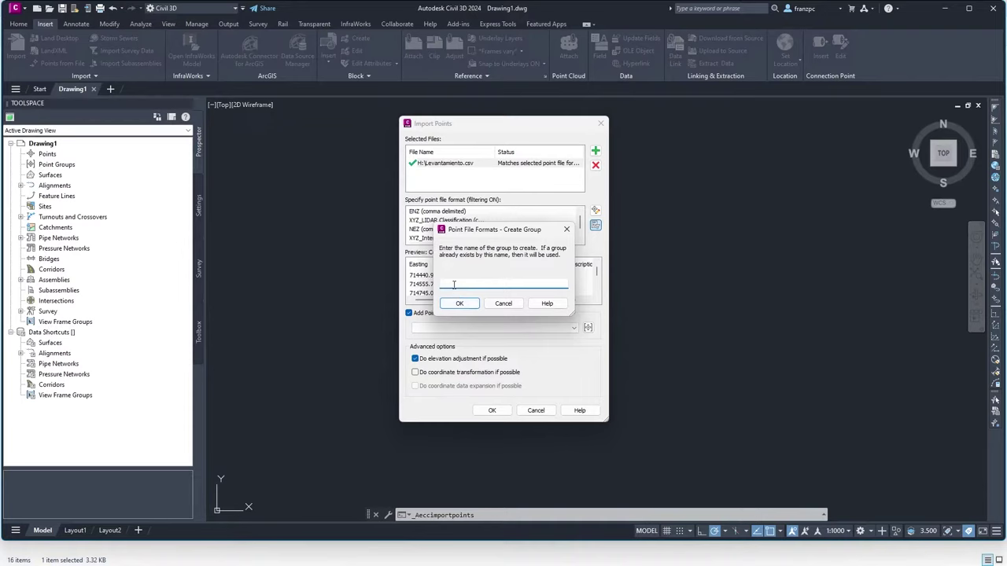
type("Levantamiento")
left_click(460, 304)
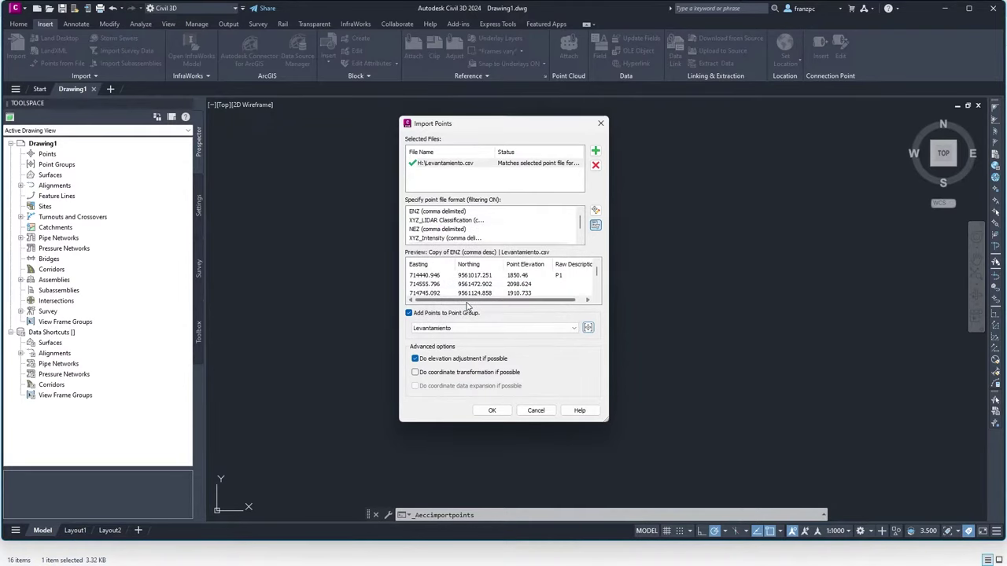
left_click(496, 414)
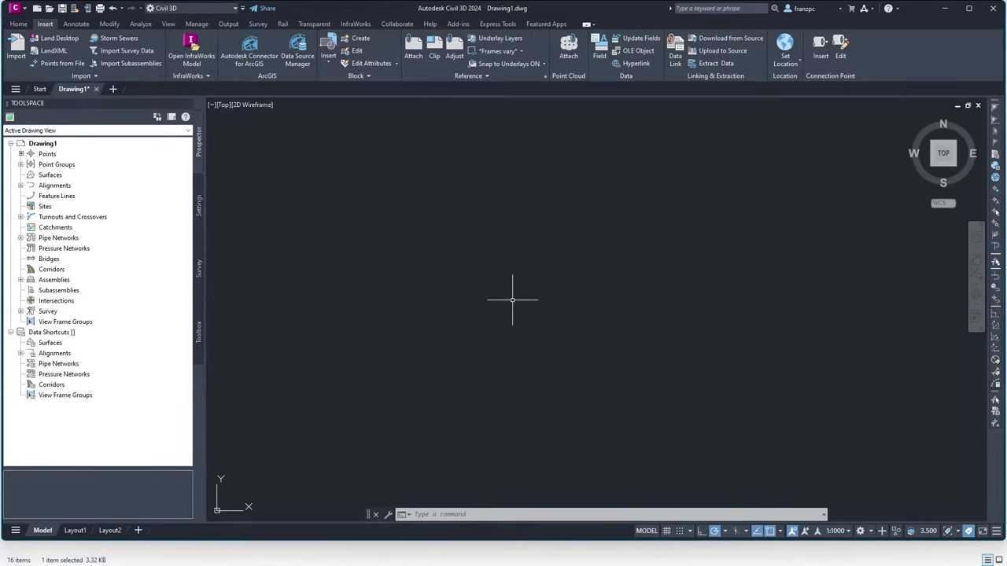
Zoom to extents on the imported points, then zoom in on their number and elevation labels.
middle_click(512, 298)
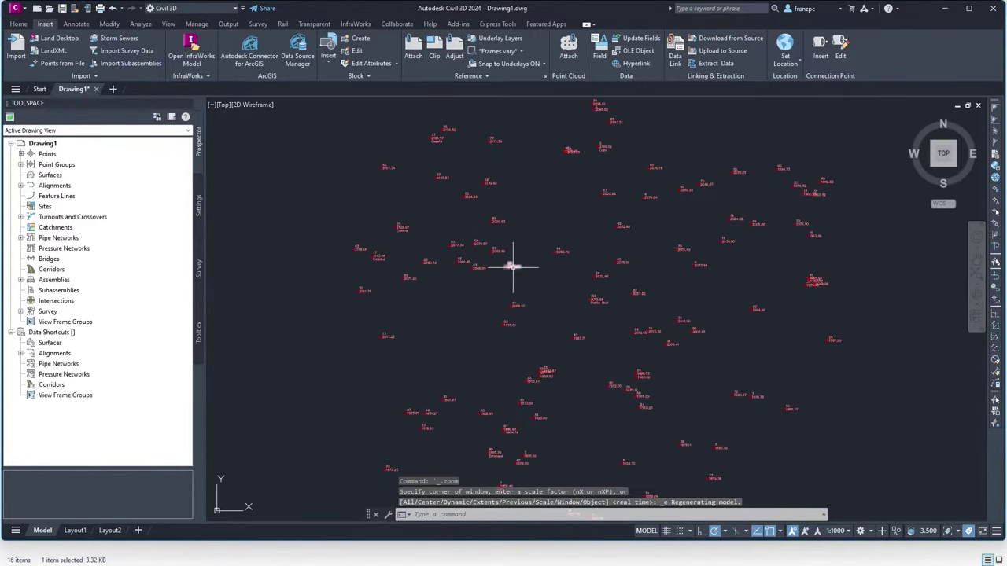
scroll(505, 277, "up", 6)
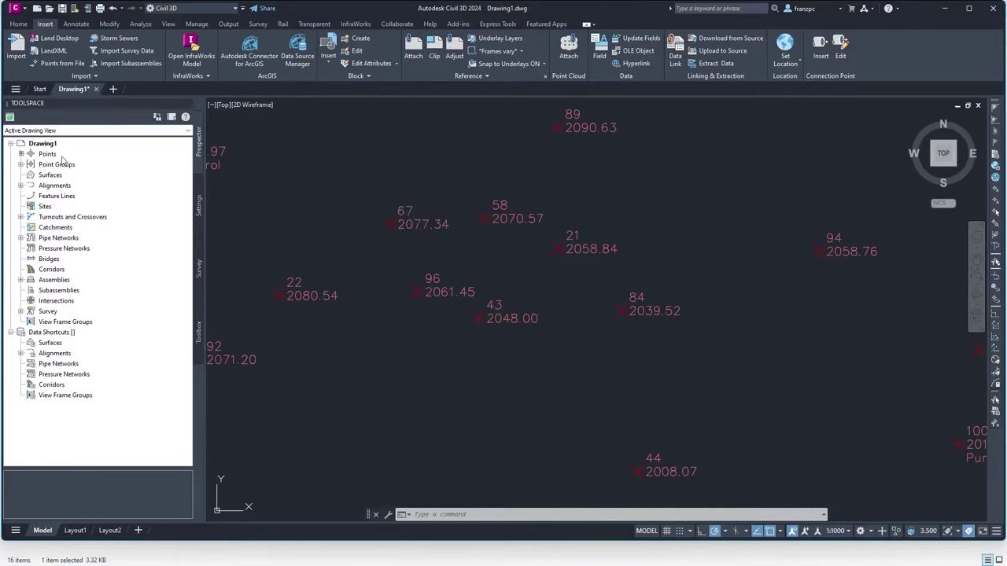
Open the Levantamiento point group's properties and edit its Basic point style.
left_click(21, 165)
left_click(71, 176)
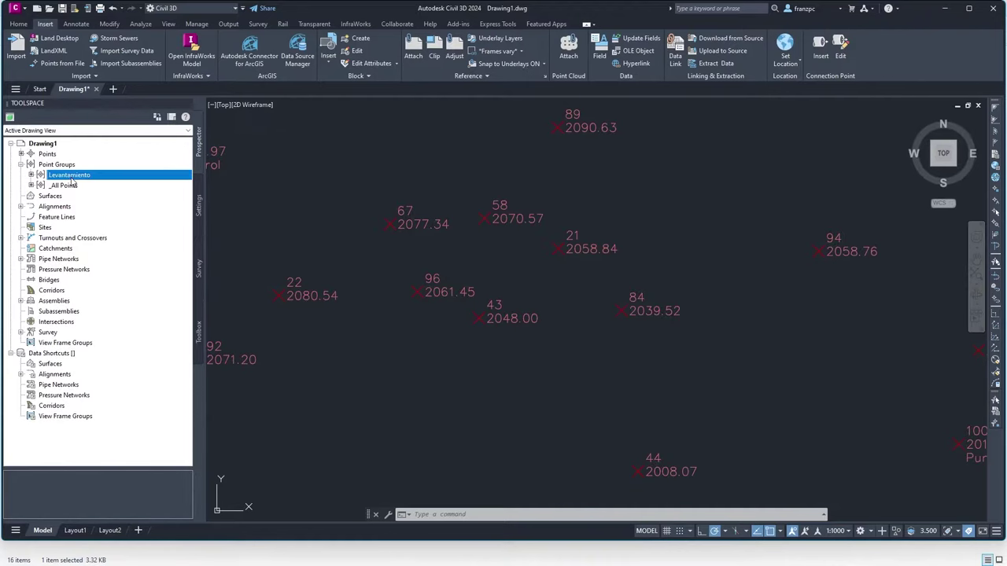
right_click(71, 176)
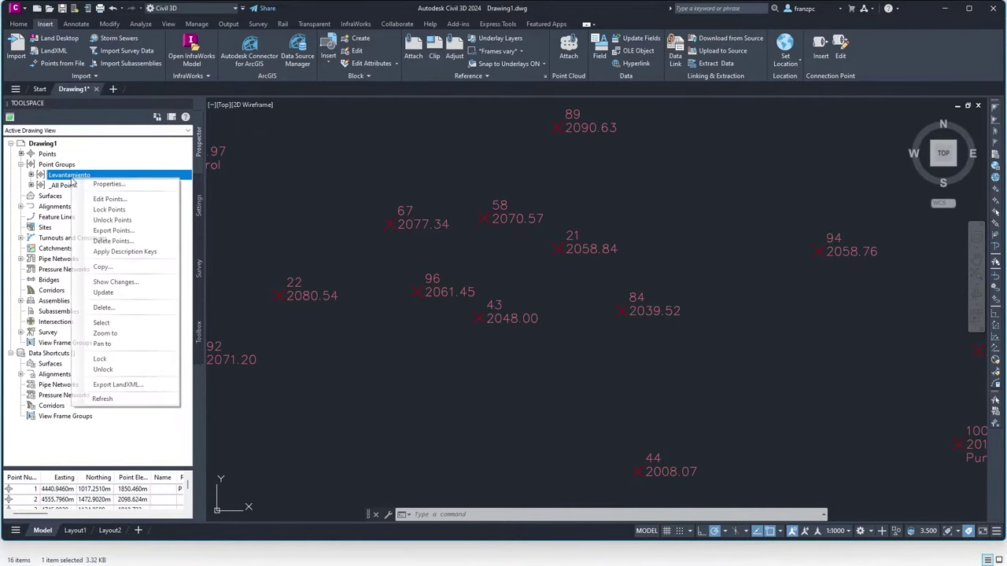
left_click(109, 184)
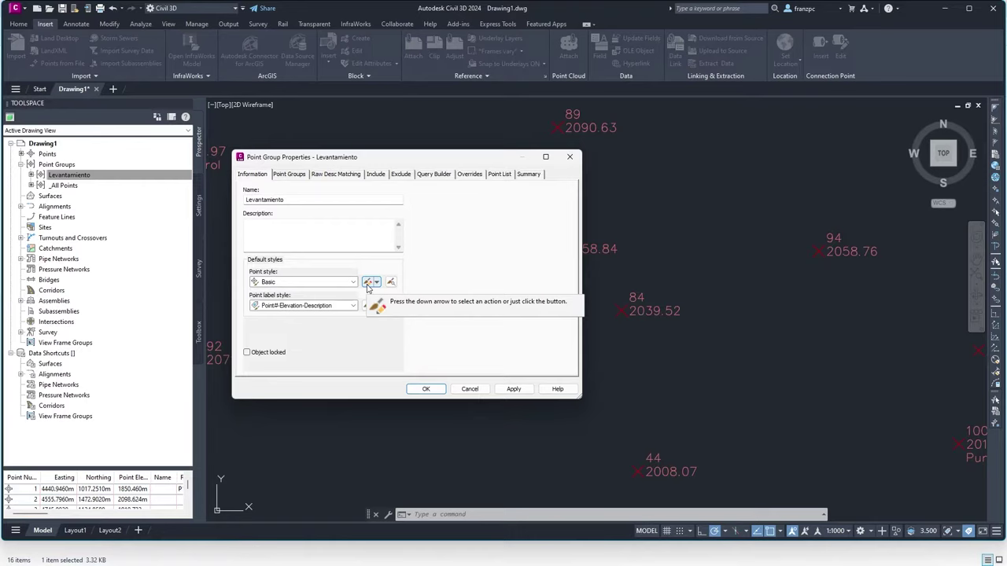
left_click(367, 282)
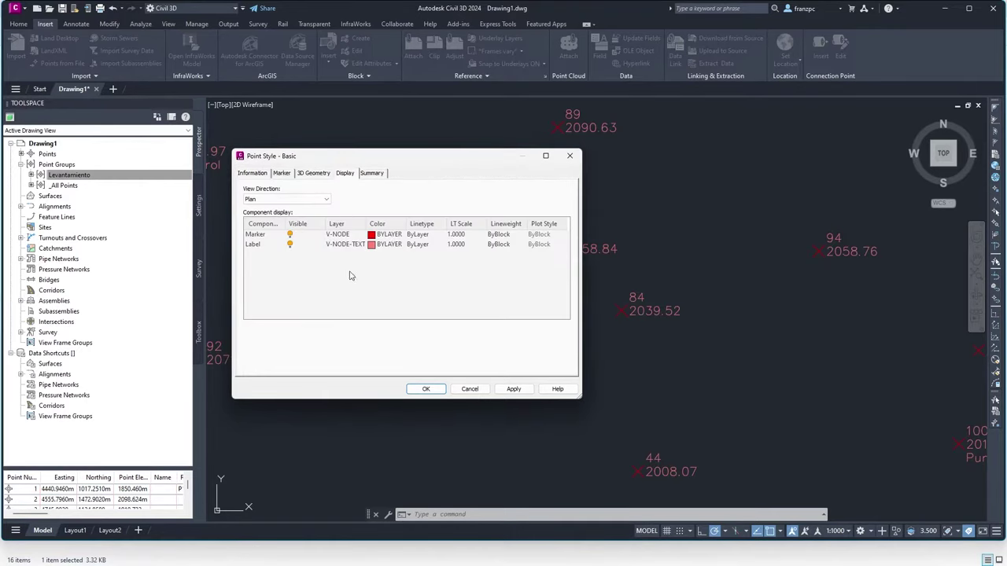
Give the Basic point style a grey colour 8 marker with an added circle.
left_click(376, 236)
left_click(376, 236)
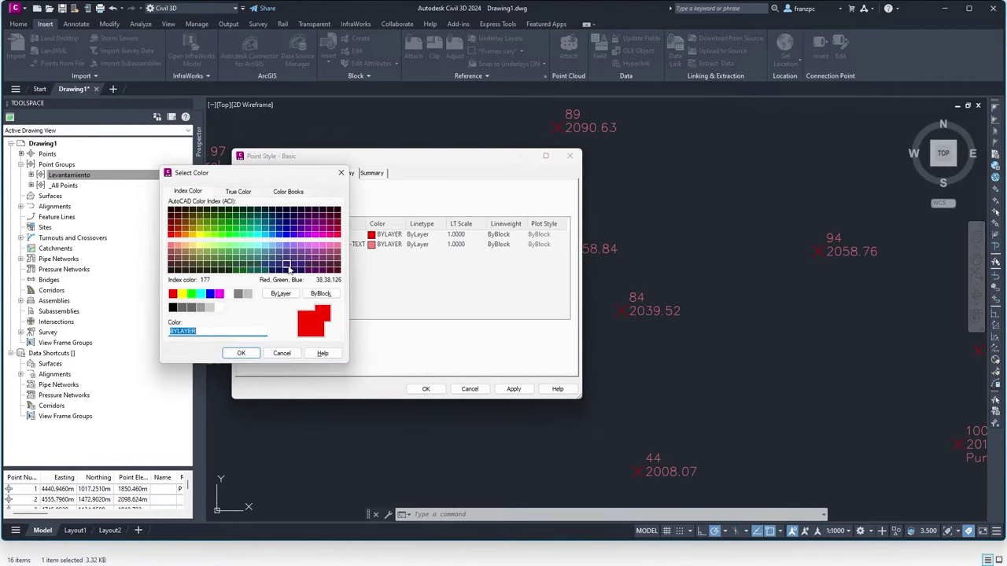
left_click(237, 294)
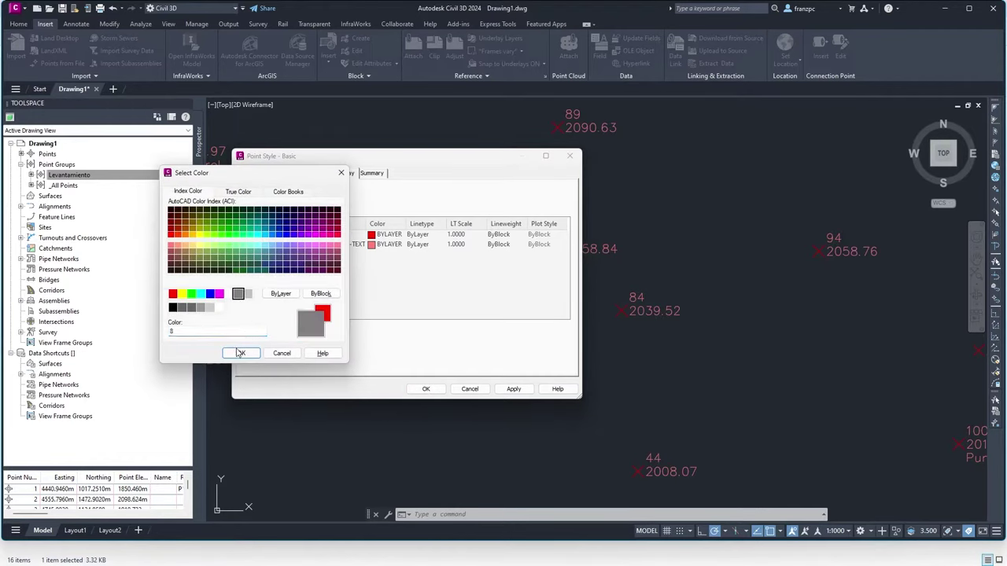
left_click(240, 353)
left_click(281, 173)
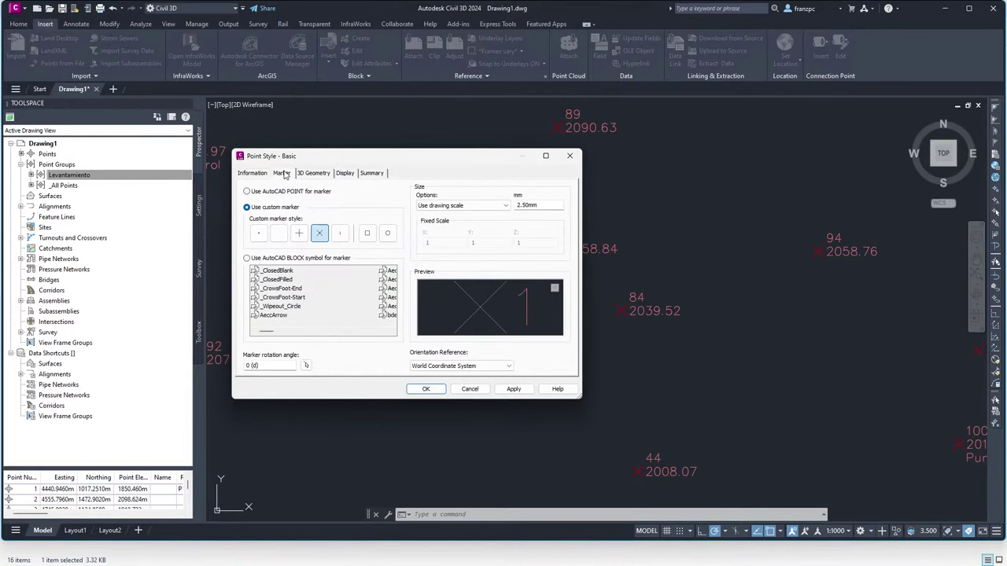
left_click(389, 238)
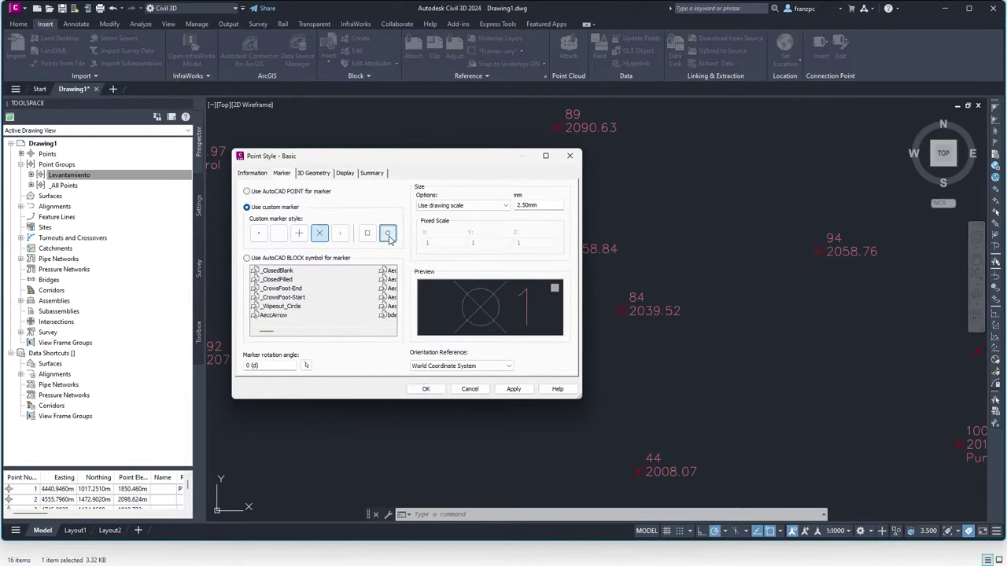
left_click(426, 388)
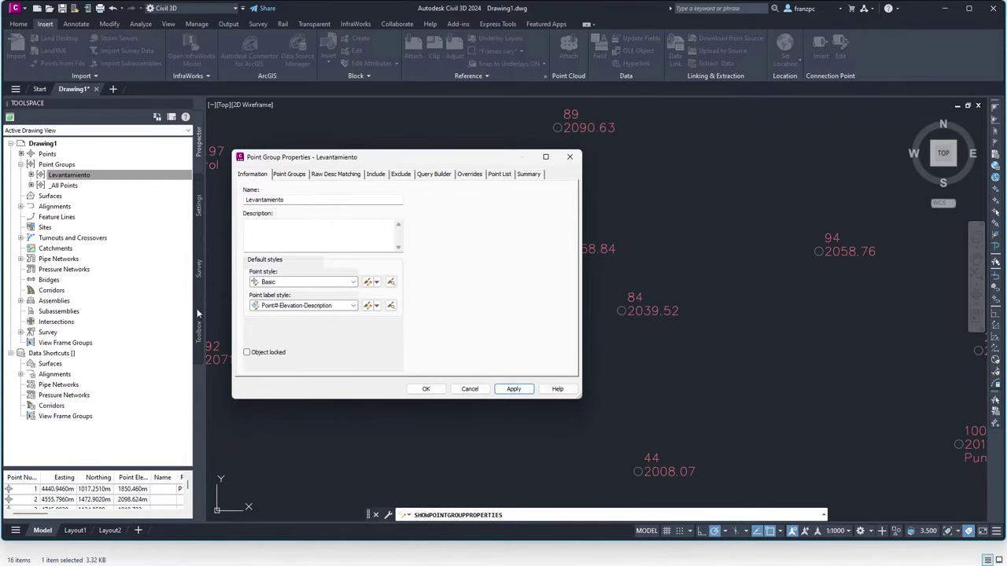
In the point label style, hide the Point Description and Point Number components.
left_click(366, 305)
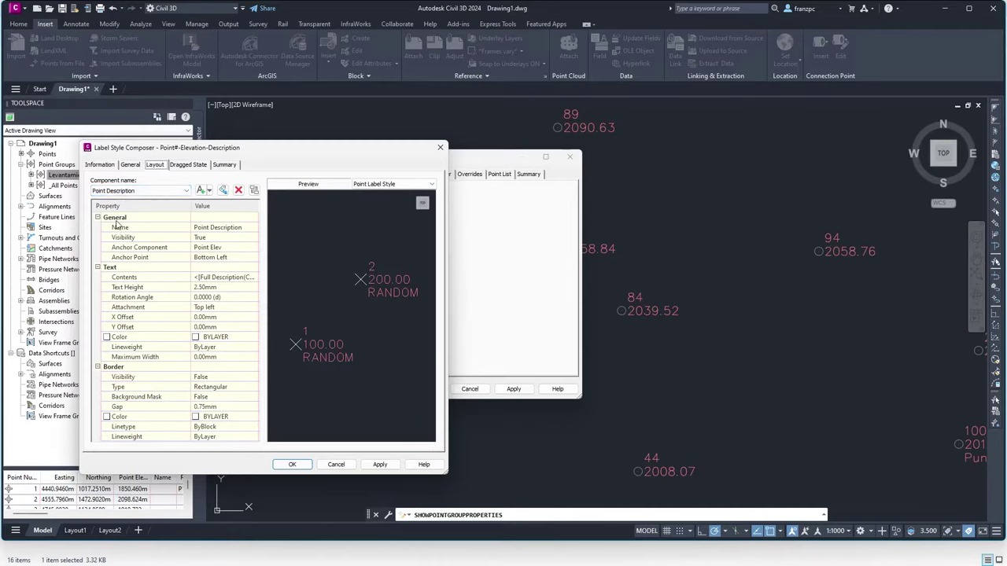
left_click(227, 237)
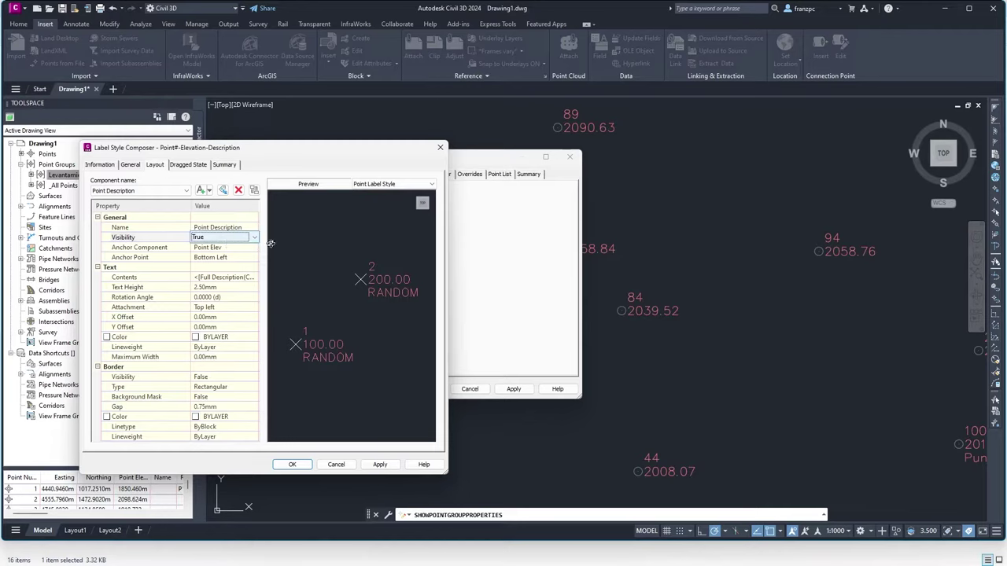
left_click(254, 238)
left_click(199, 248)
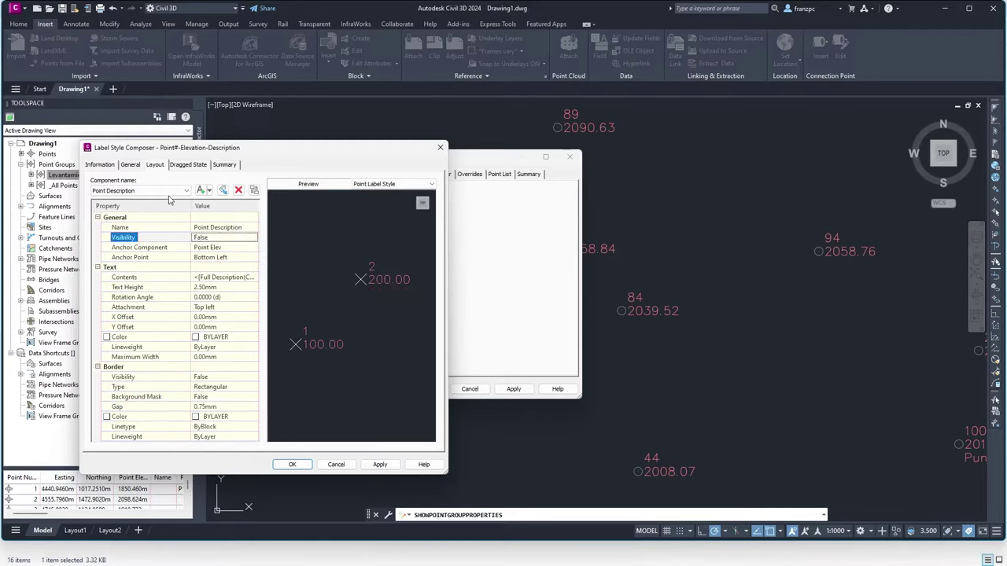
left_click(172, 191)
left_click(108, 206)
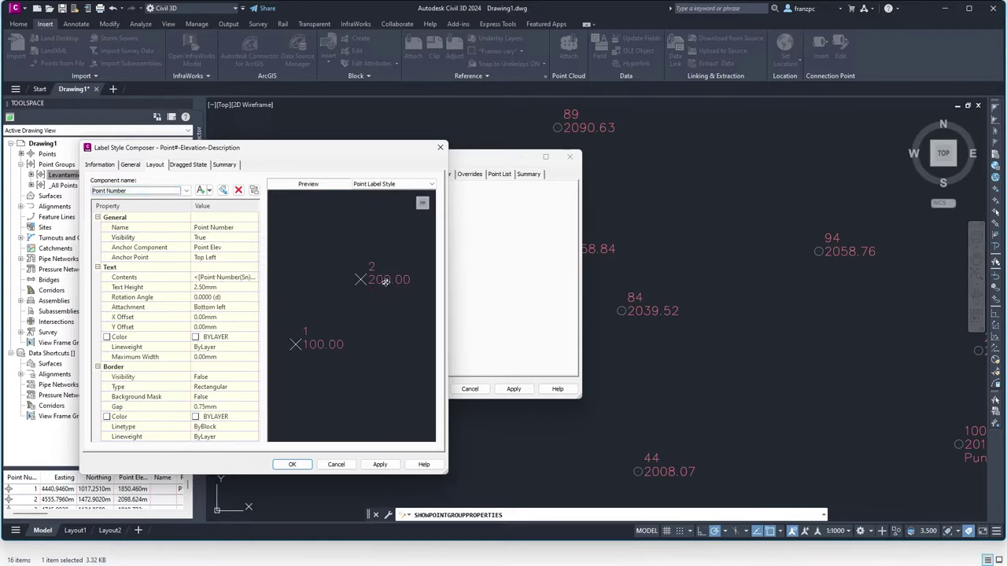
left_click(226, 237)
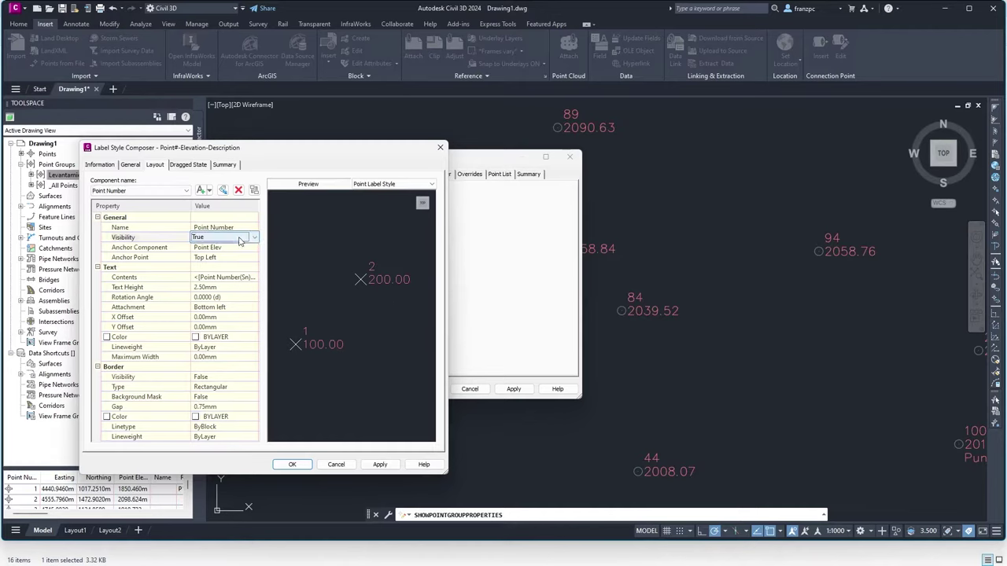
left_click(252, 238)
left_click(221, 248)
Set Point Elev text to 1.50mm height and colour 254, then apply to the group.
left_click(177, 191)
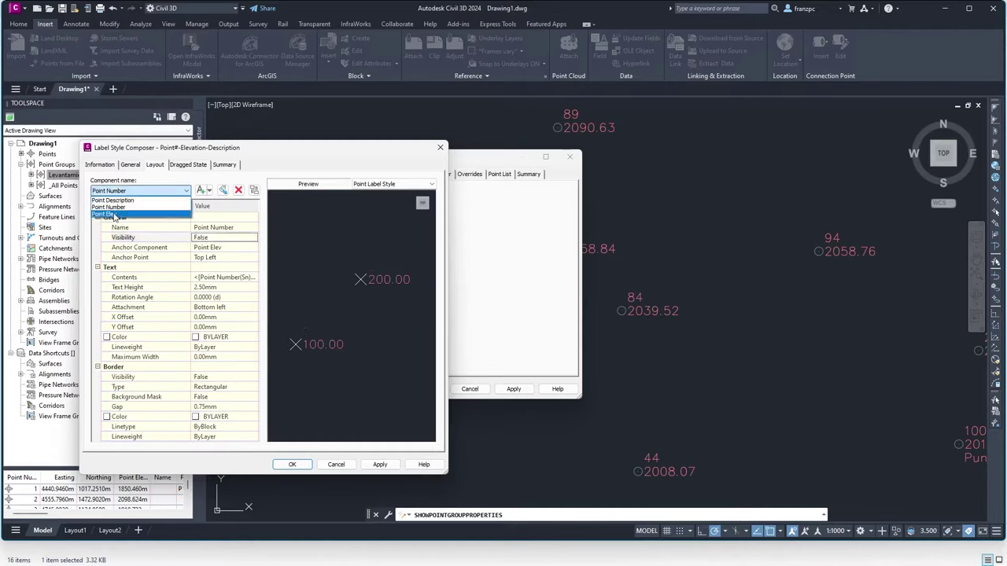
left_click(114, 214)
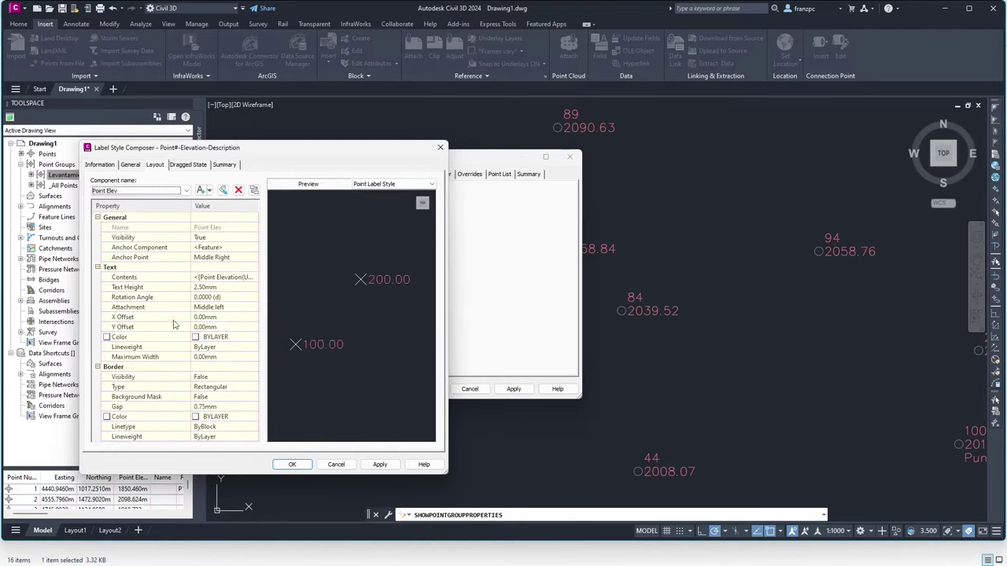
left_click(205, 289)
left_click(195, 287)
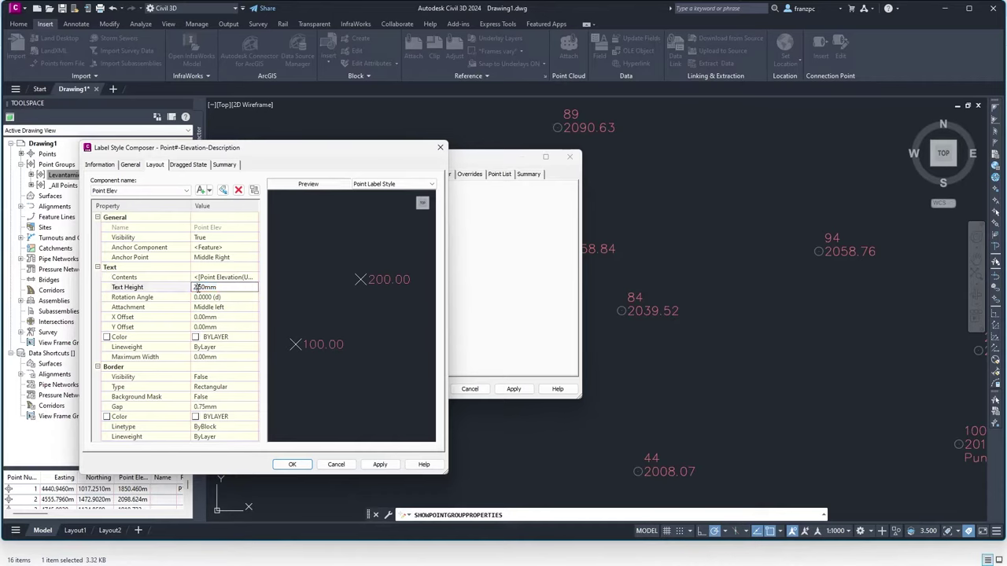
left_click(197, 338)
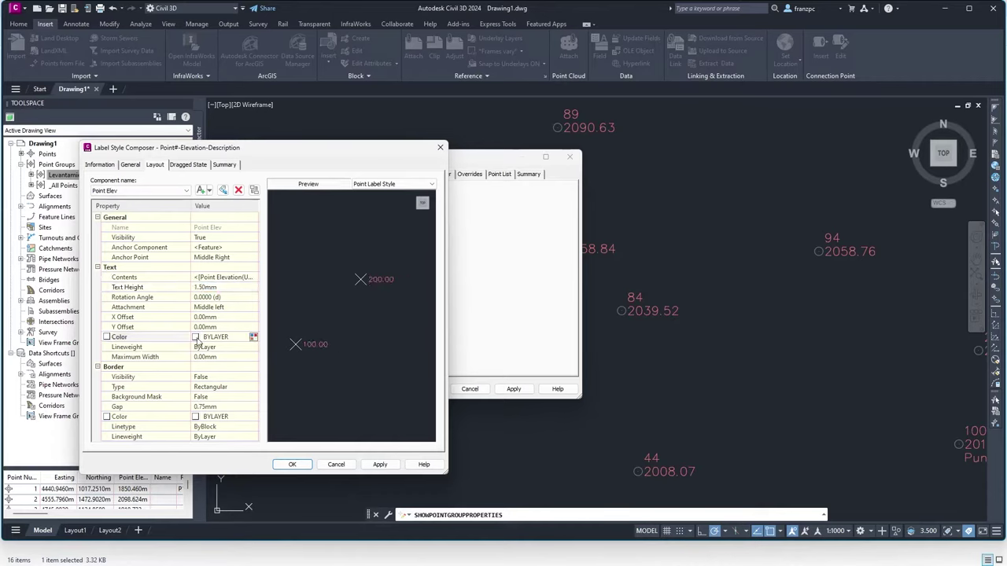
left_click(260, 342)
left_click(210, 307)
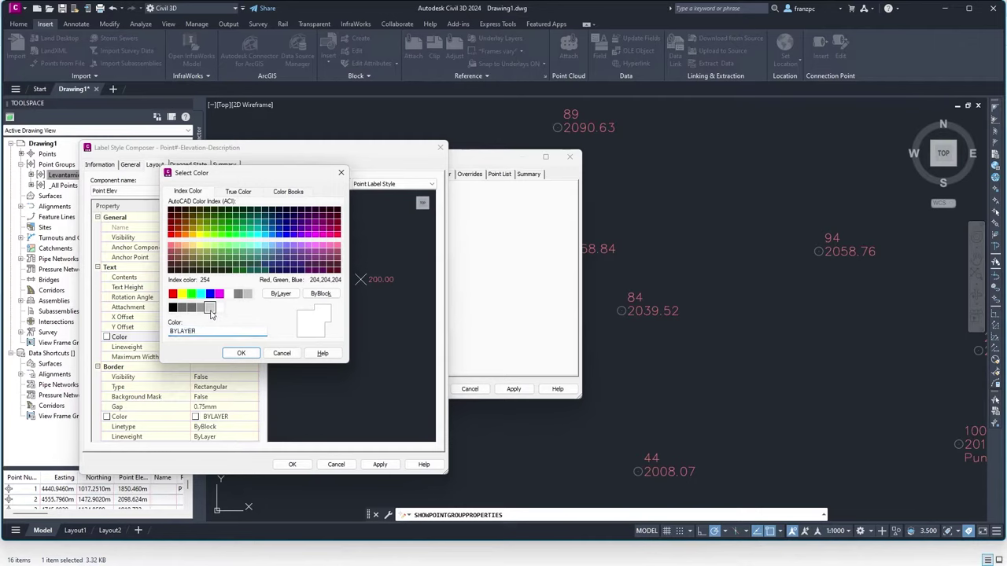
left_click(241, 353)
left_click(292, 465)
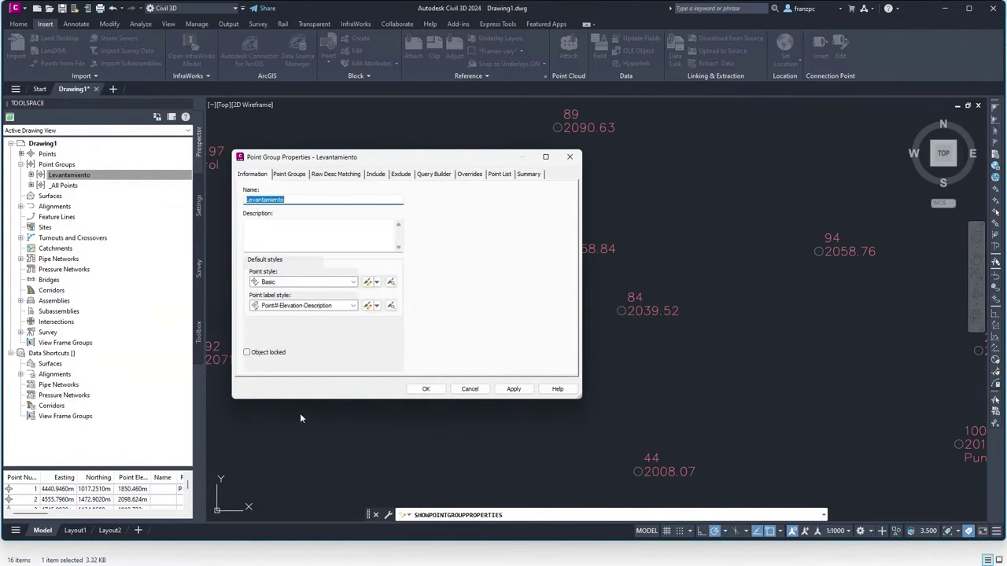
left_click(510, 386)
left_click(425, 386)
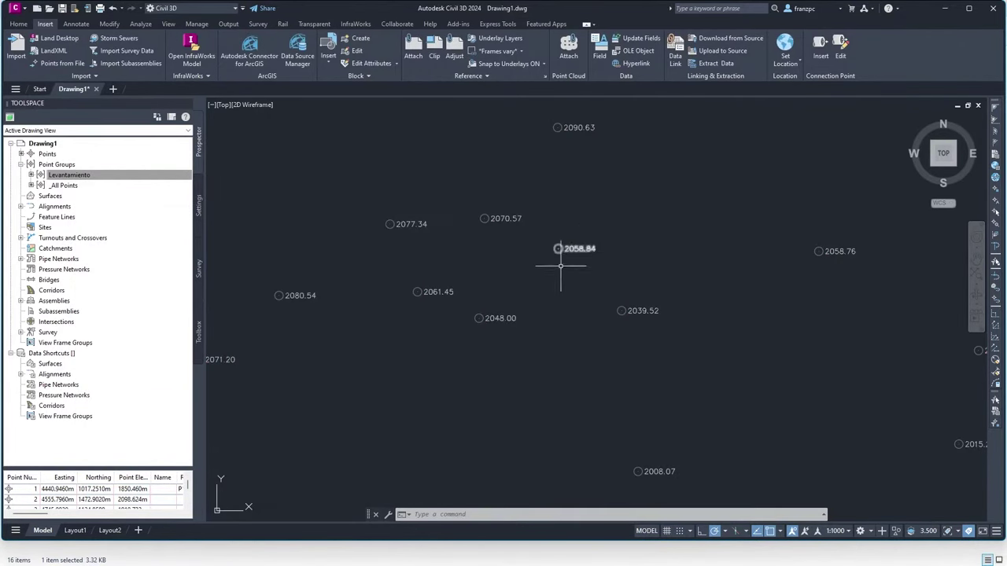
Zoom out and zoom to extents to show every survey point.
scroll(538, 263, "down", 2)
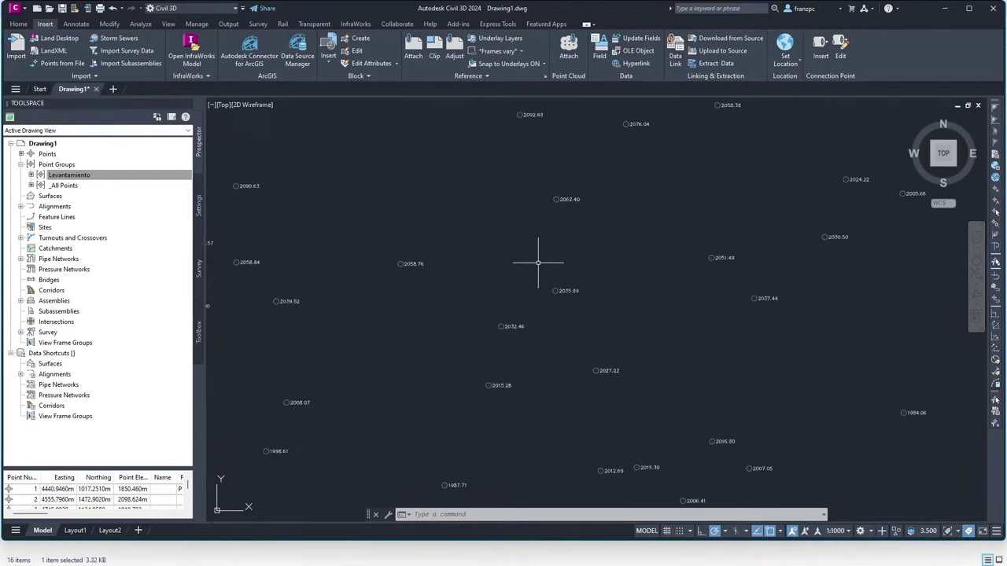
middle_click(538, 263)
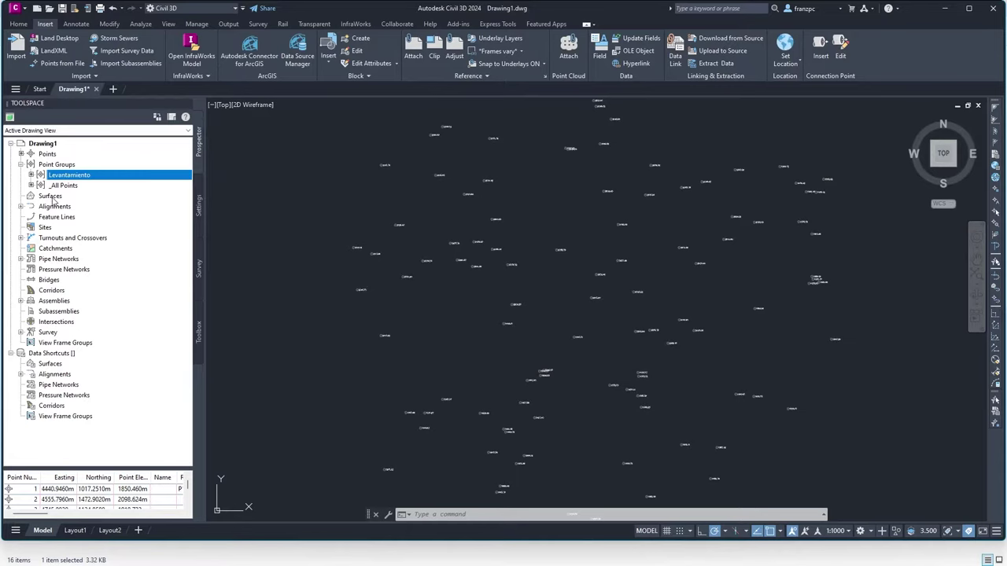
Start a new TIN surface from the Surfaces collection and name it Levantamiento.
left_click(23, 24)
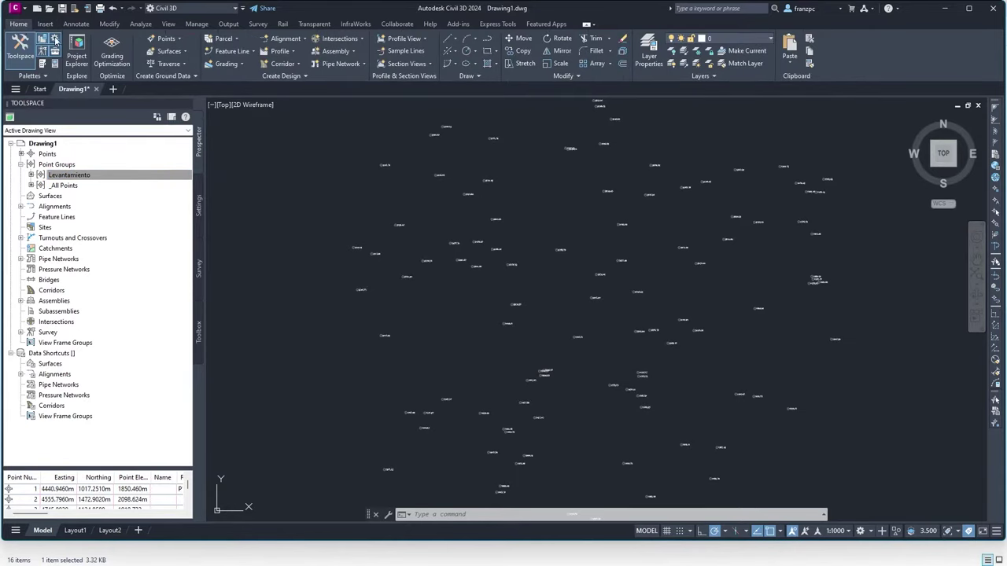
left_click(186, 52)
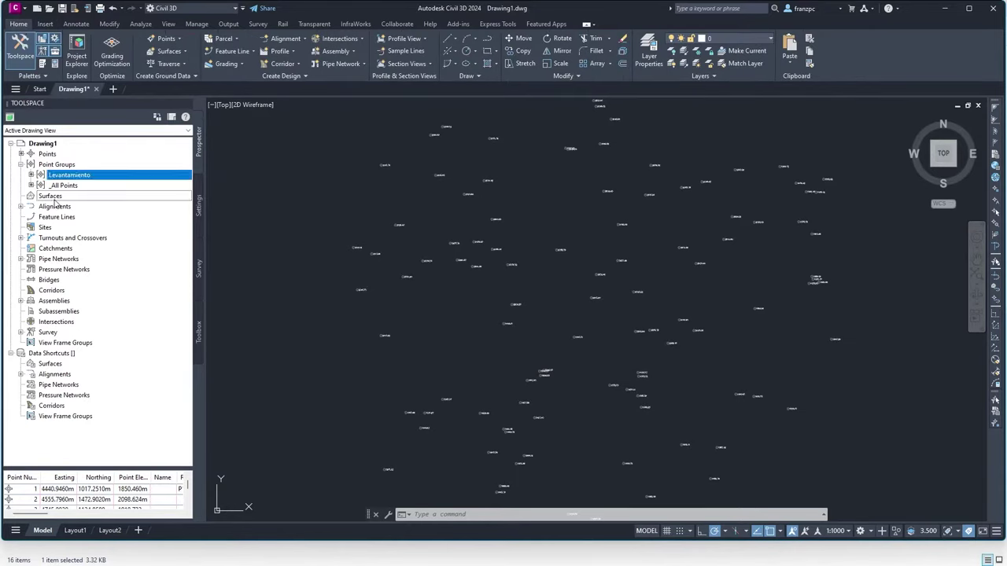
left_click(55, 197)
right_click(55, 197)
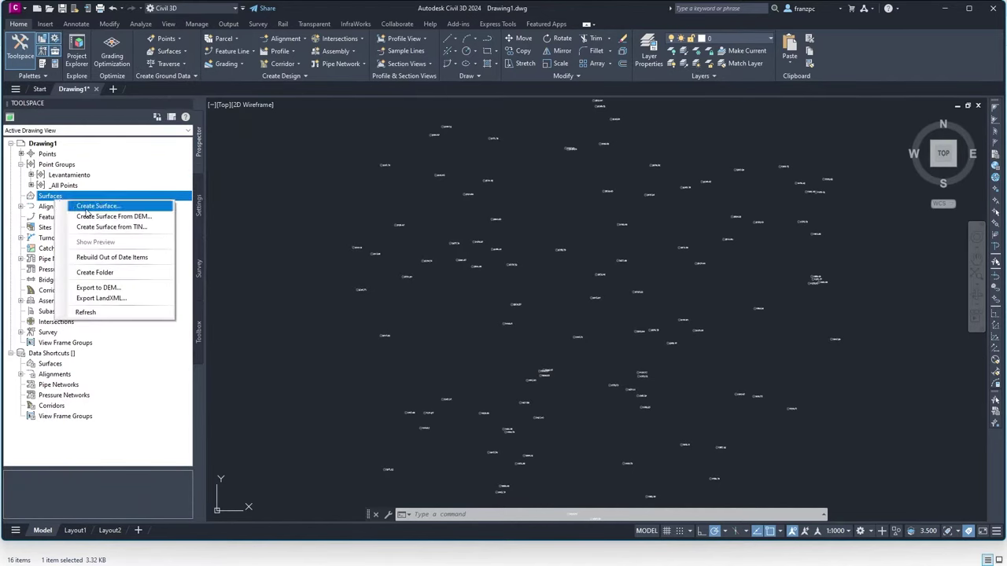
left_click(86, 206)
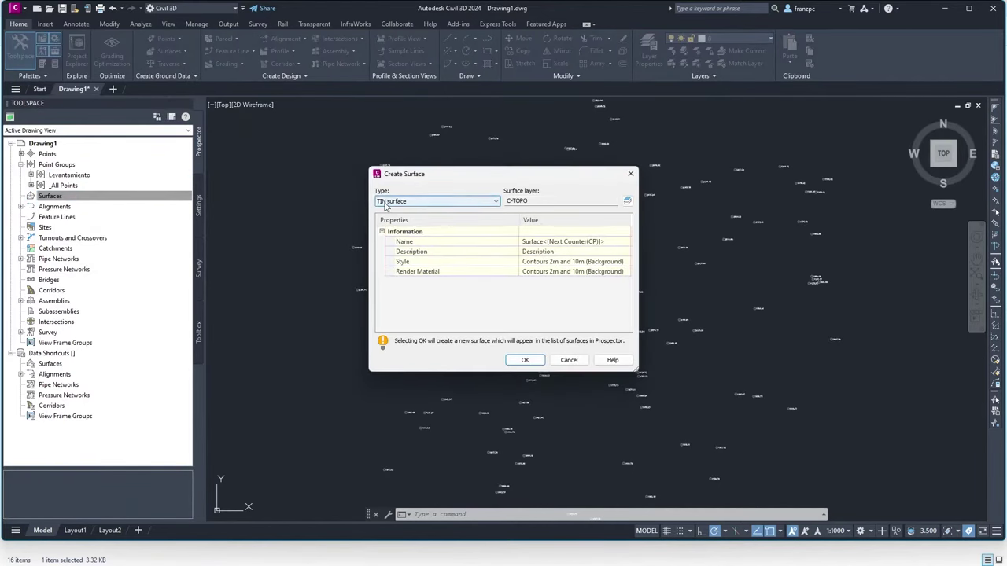
left_click(492, 203)
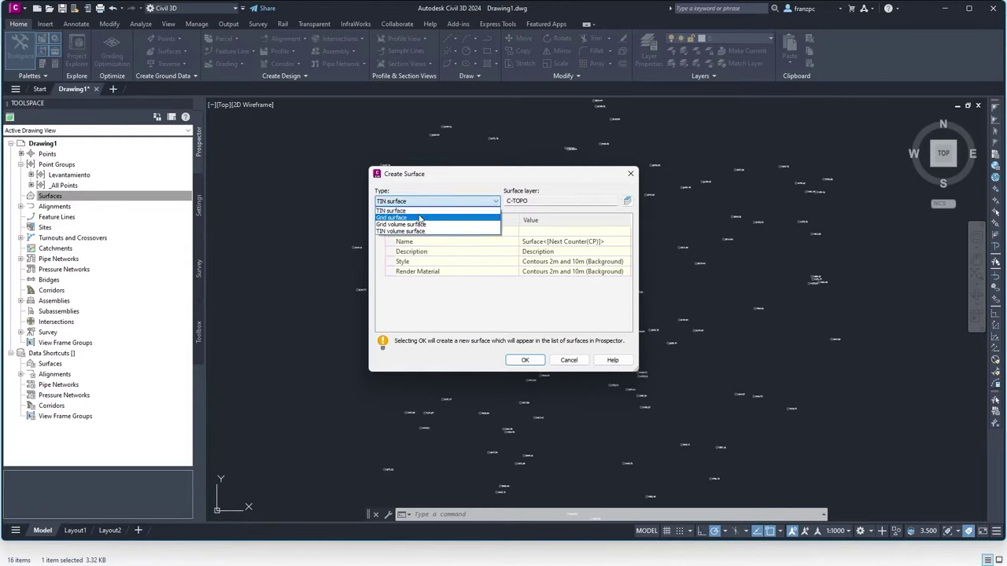
left_click(553, 241)
left_click(553, 241)
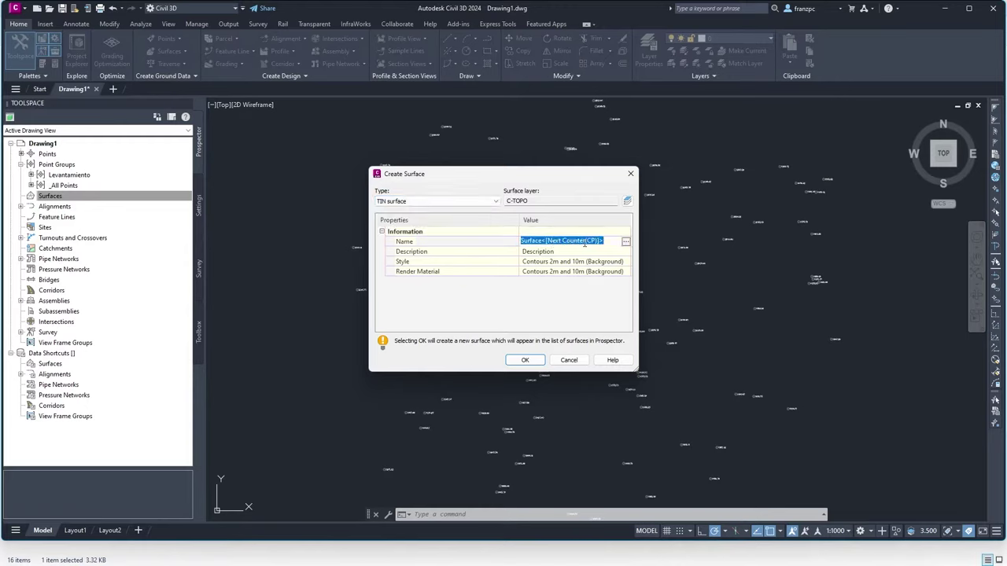
type("Levantamiento")
key("Return")
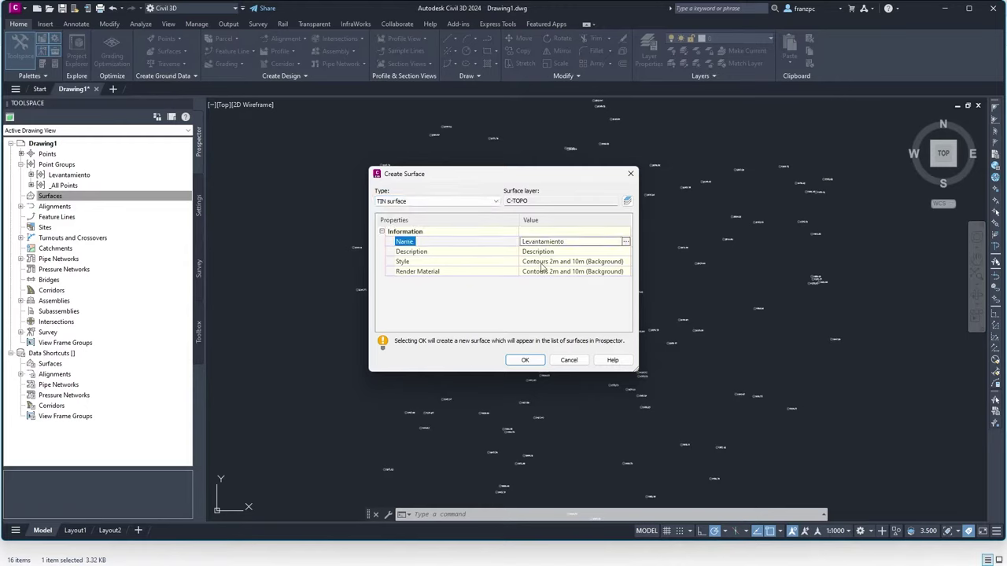
Assign the Contours 5m and 25m (Background) style and open it for editing.
left_click(626, 263)
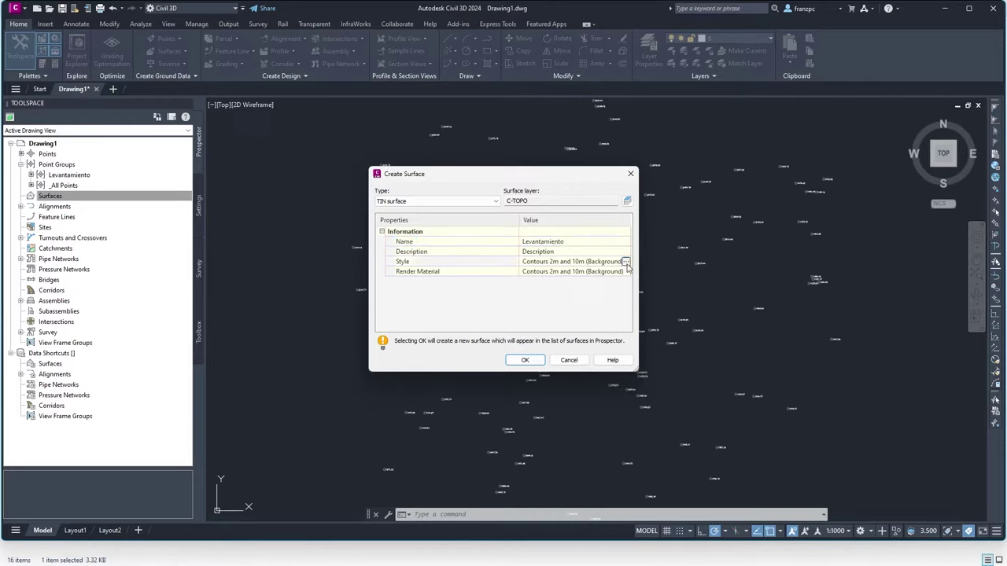
left_click(626, 262)
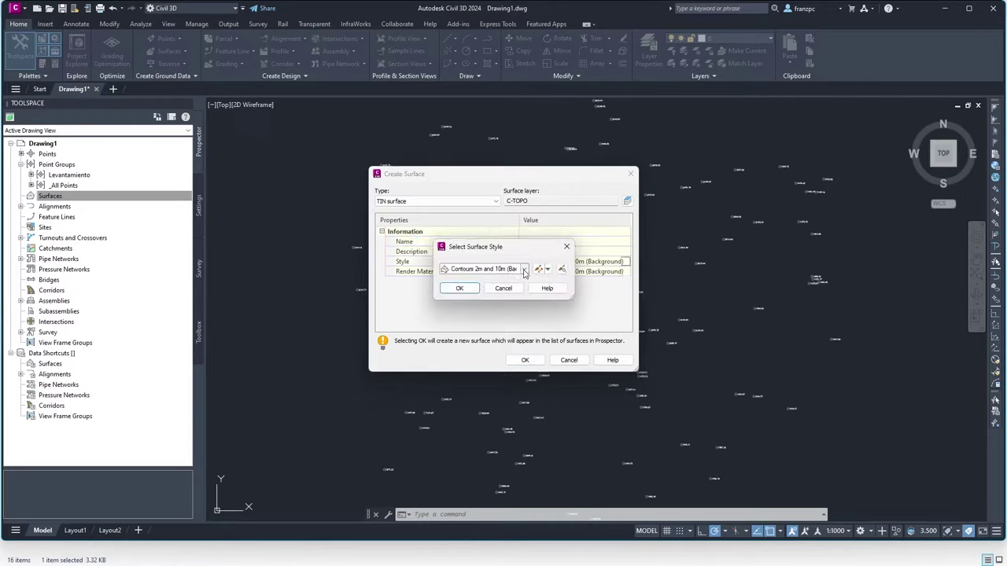
left_click(523, 269)
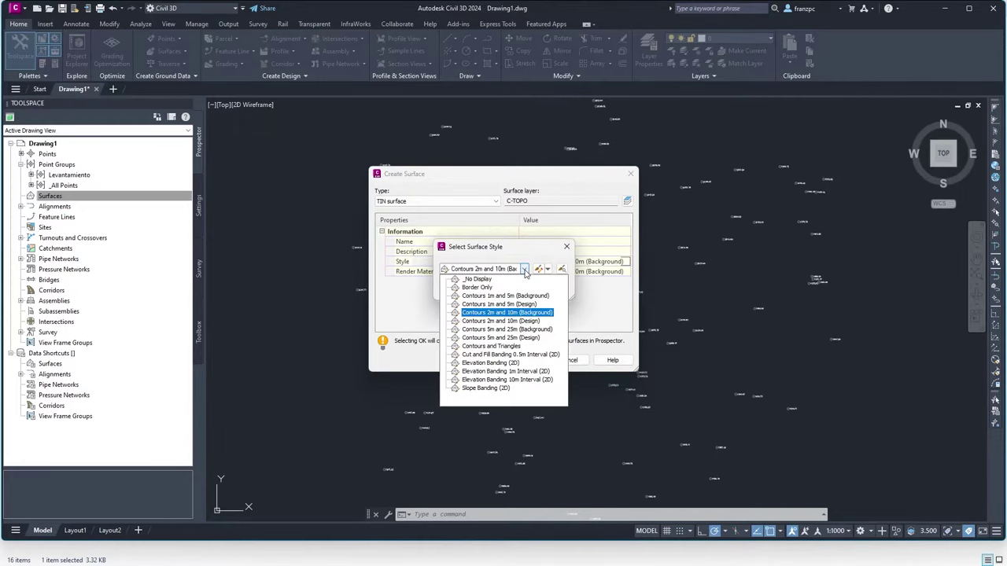
left_click(491, 333)
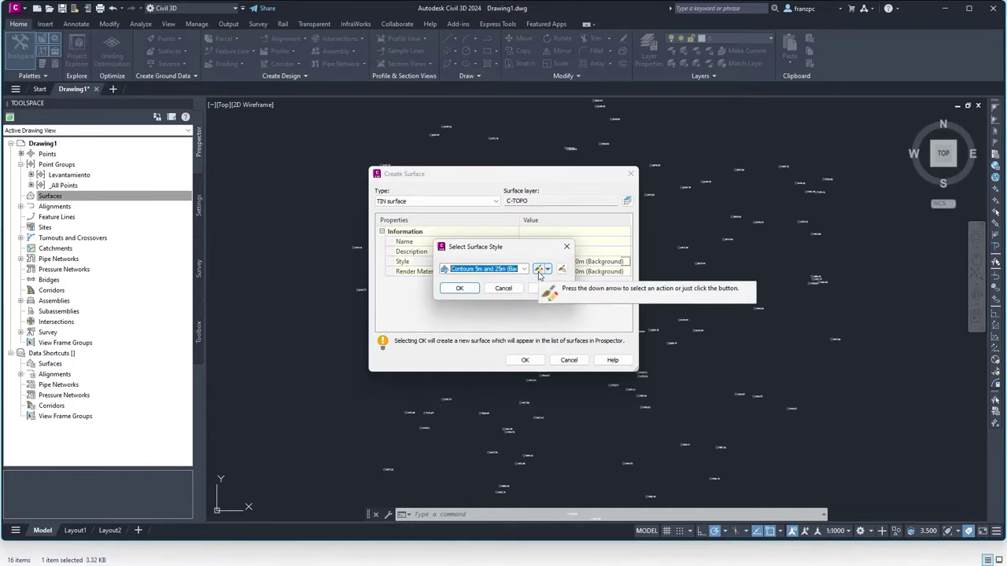
left_click(539, 271)
On the style's Contours settings, set Smooth Contours to True.
left_click(410, 175)
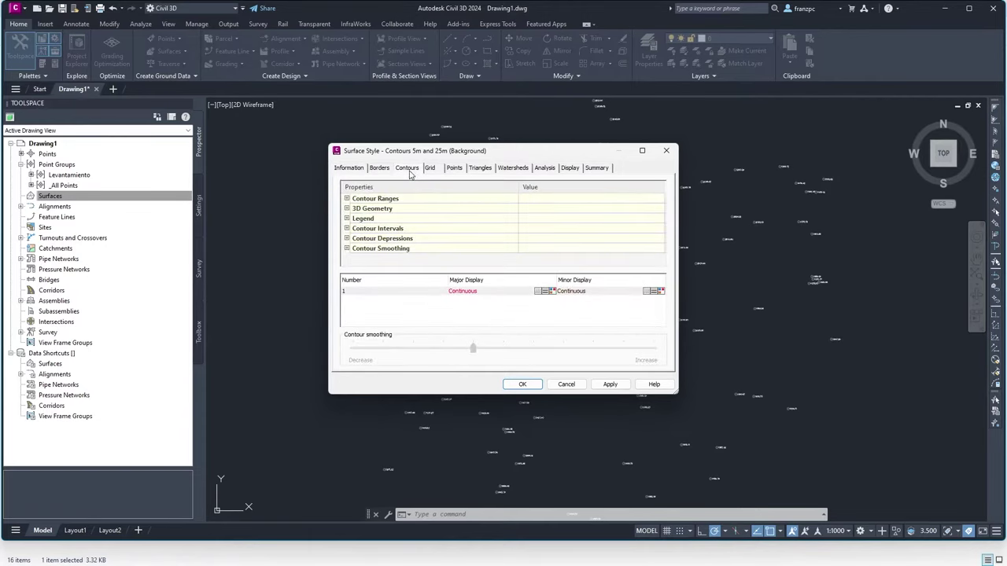
scroll(602, 249, "down", 1)
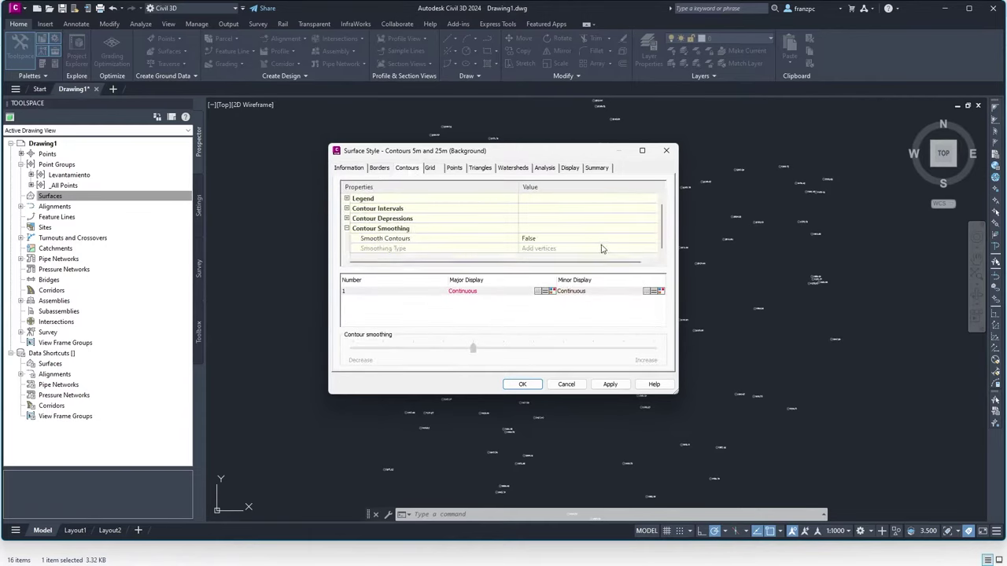
left_click(555, 240)
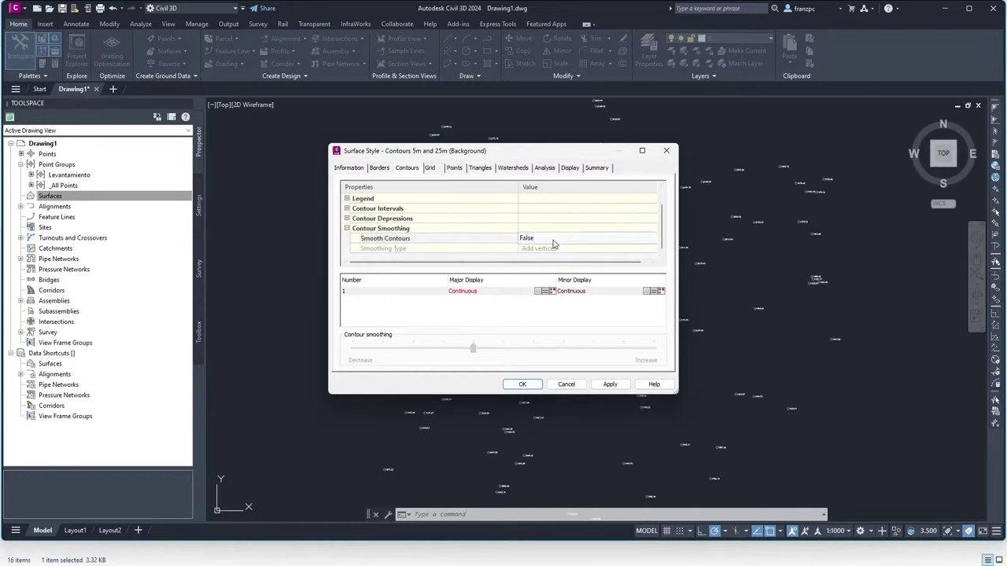
left_click(598, 244)
left_click(592, 255)
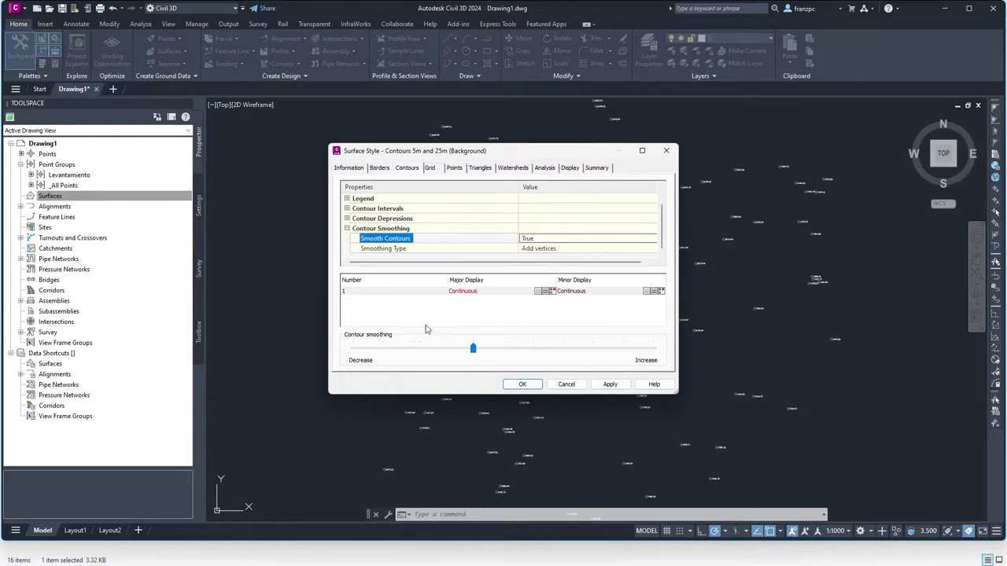
Turn on Display Depression Contours and check the 5m minor / 25m major intervals.
left_click(346, 219)
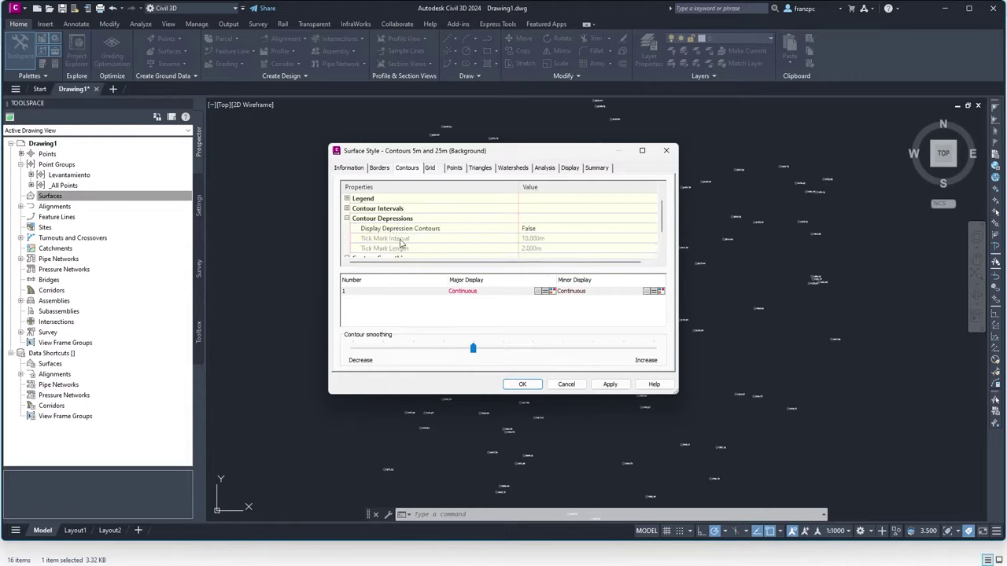
left_click(550, 229)
left_click(551, 229)
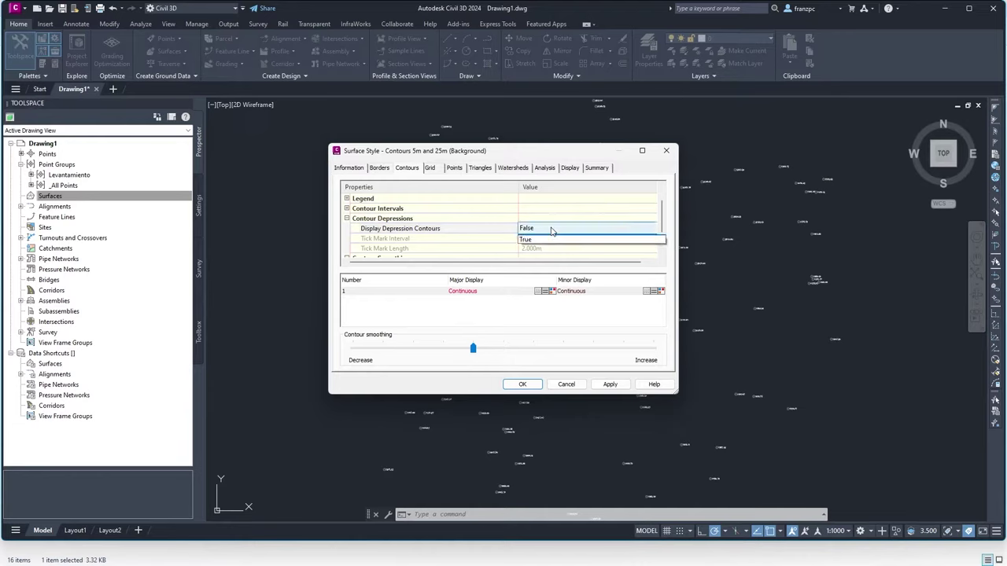
left_click(533, 249)
left_click(347, 208)
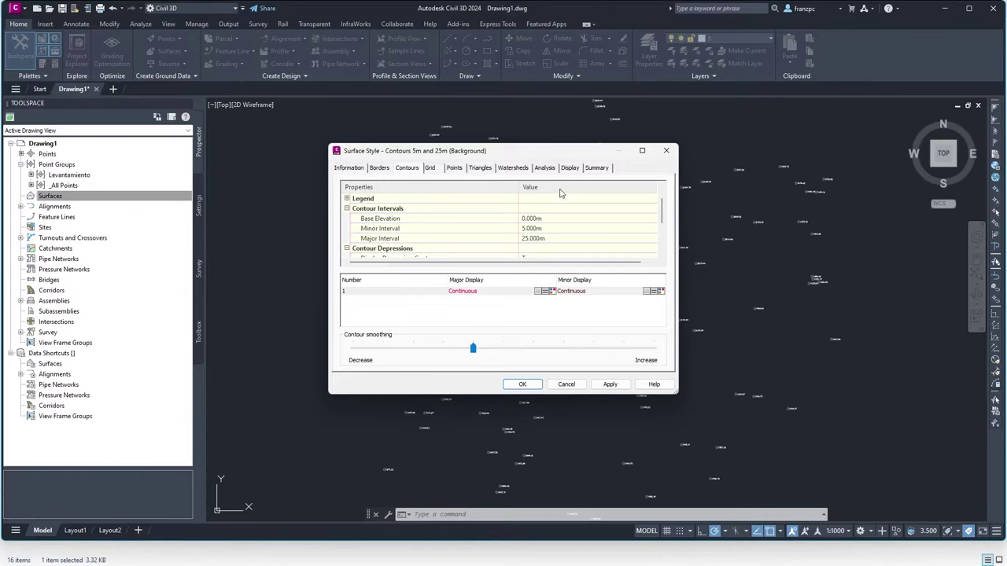
left_click(570, 170)
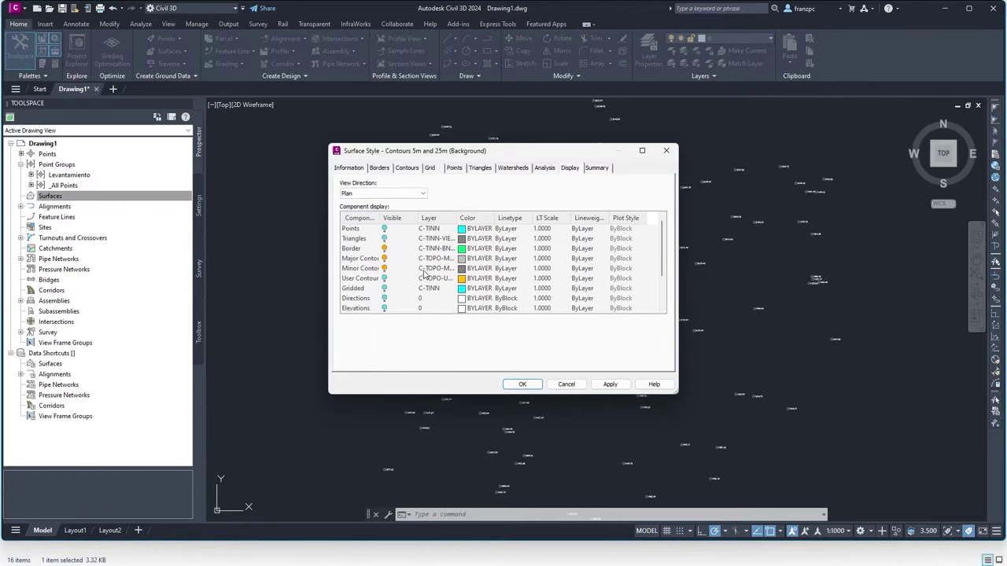
Colour minor contours grey 254 and major contours red 20, then apply the style.
left_click(463, 268)
left_click(210, 307)
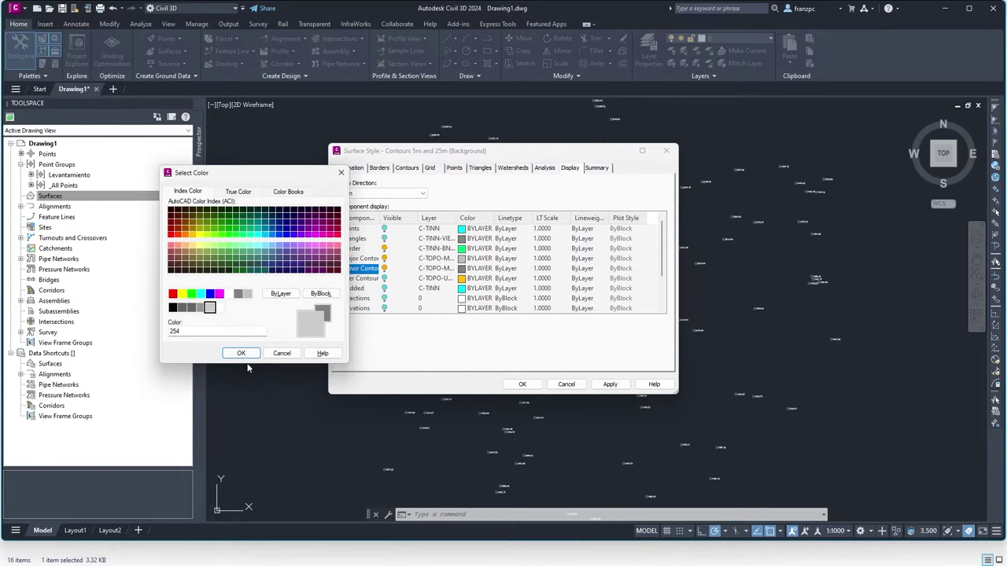
left_click(241, 353)
left_click(463, 260)
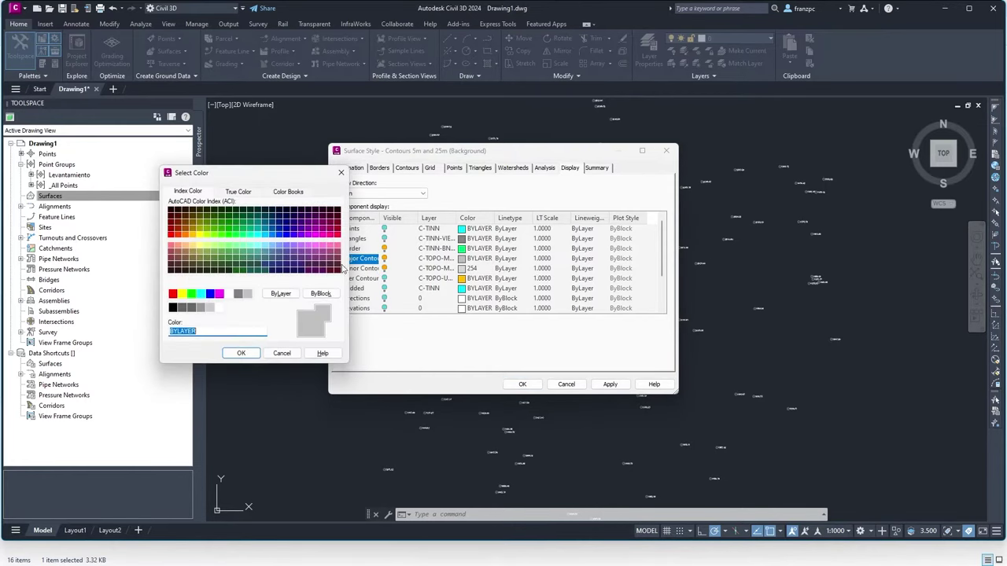
left_click(175, 230)
left_click(241, 353)
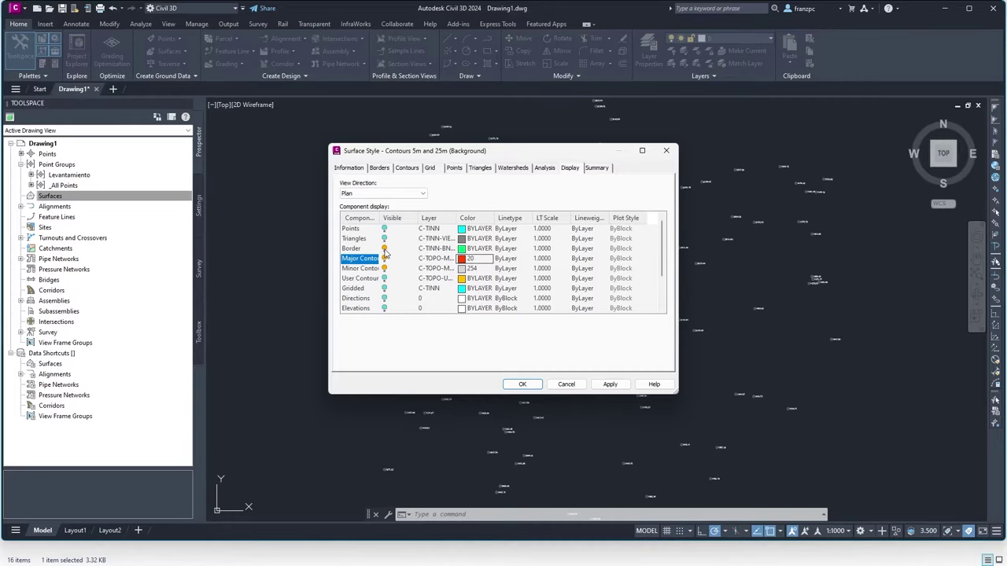
left_click(385, 249)
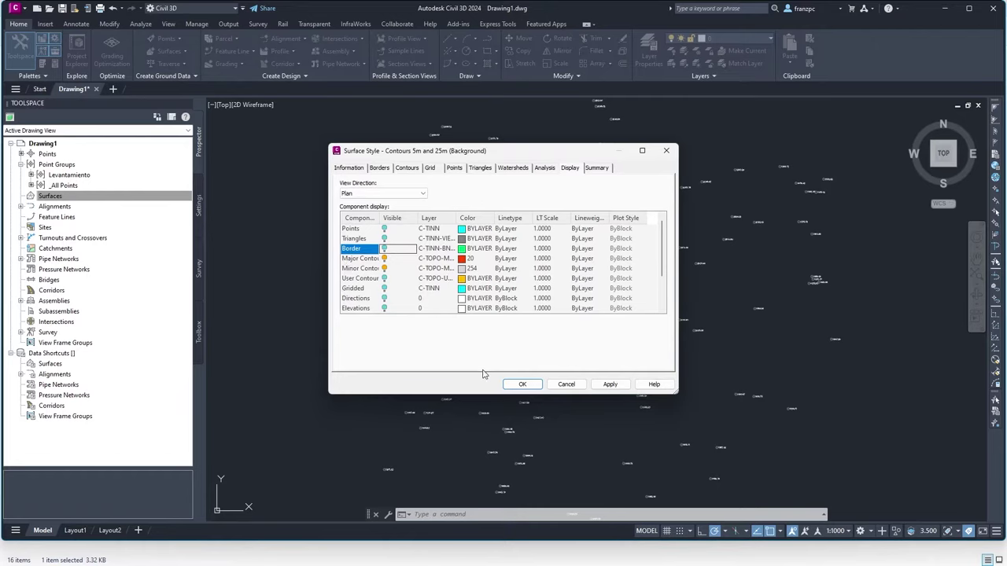
left_click(609, 384)
Confirm the chosen surface style and create the Levantamiento TIN surface.
left_click(522, 384)
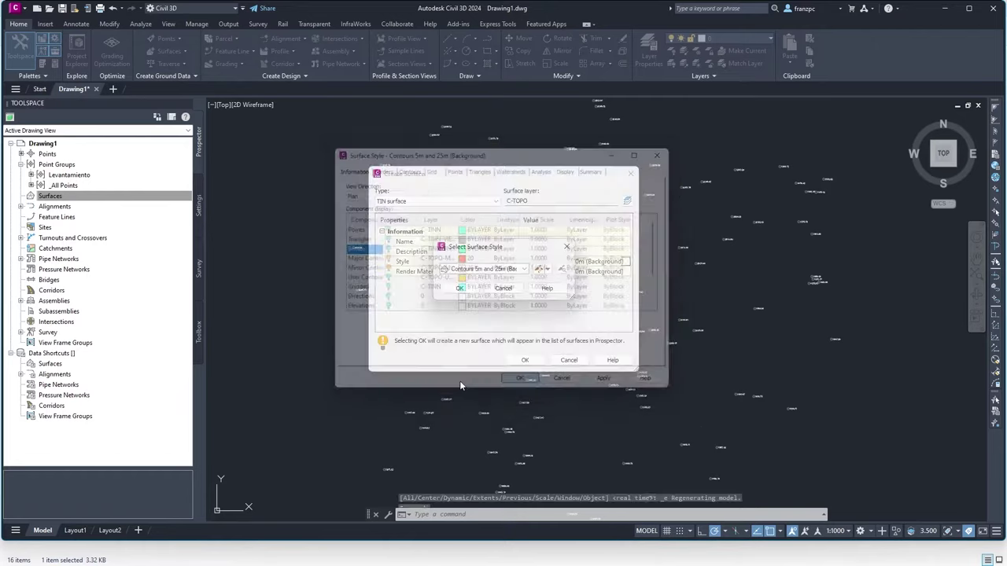
left_click(459, 288)
left_click(525, 359)
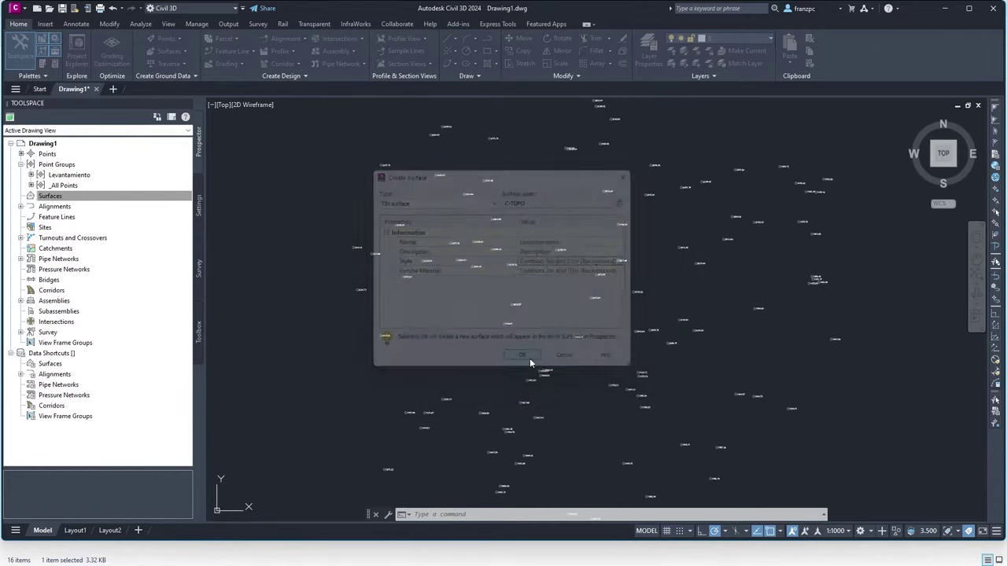
Add the Levantamiento point group to the Levantamiento surface definition to generate contours.
left_click(50, 196)
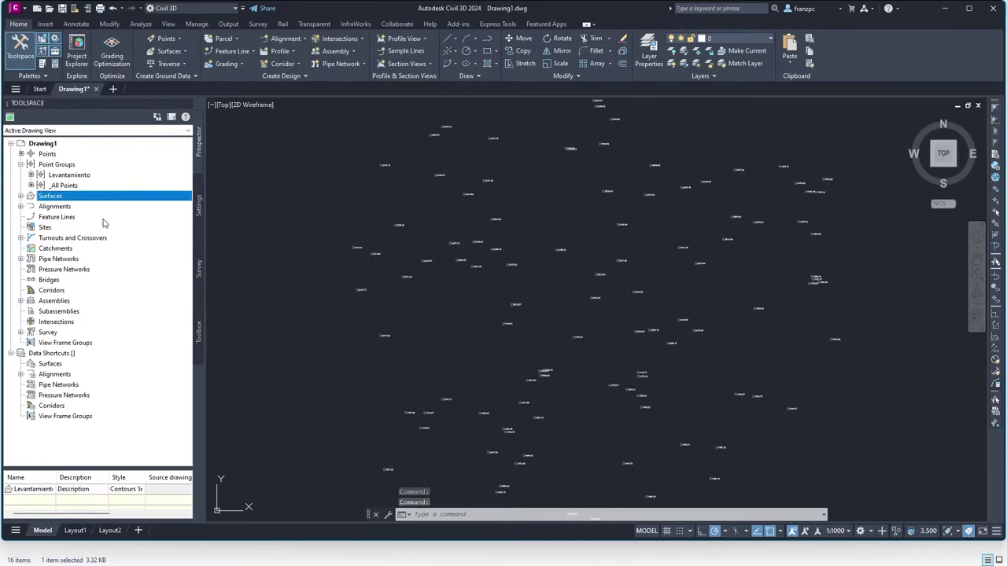
left_click(21, 196)
left_click(31, 206)
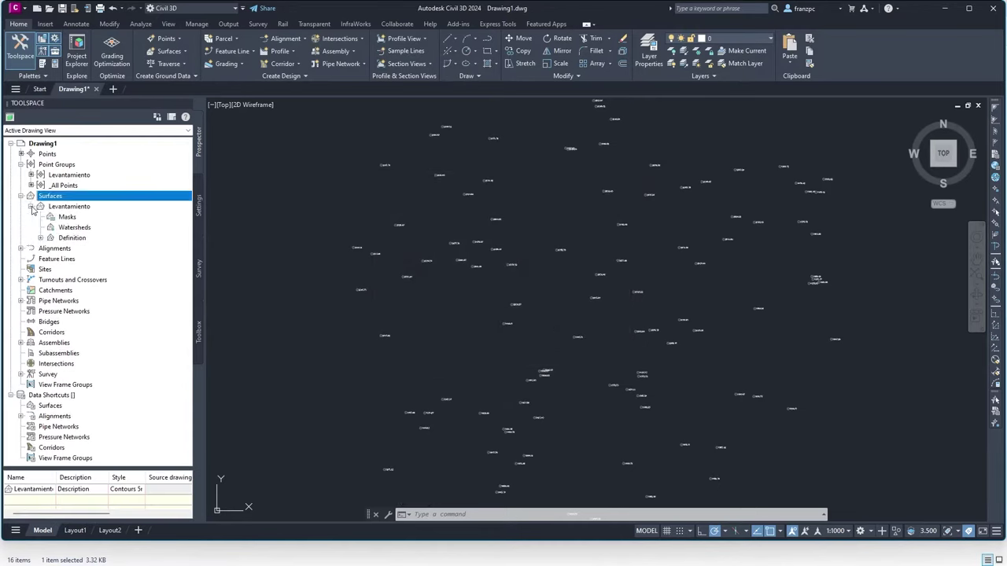
left_click(40, 237)
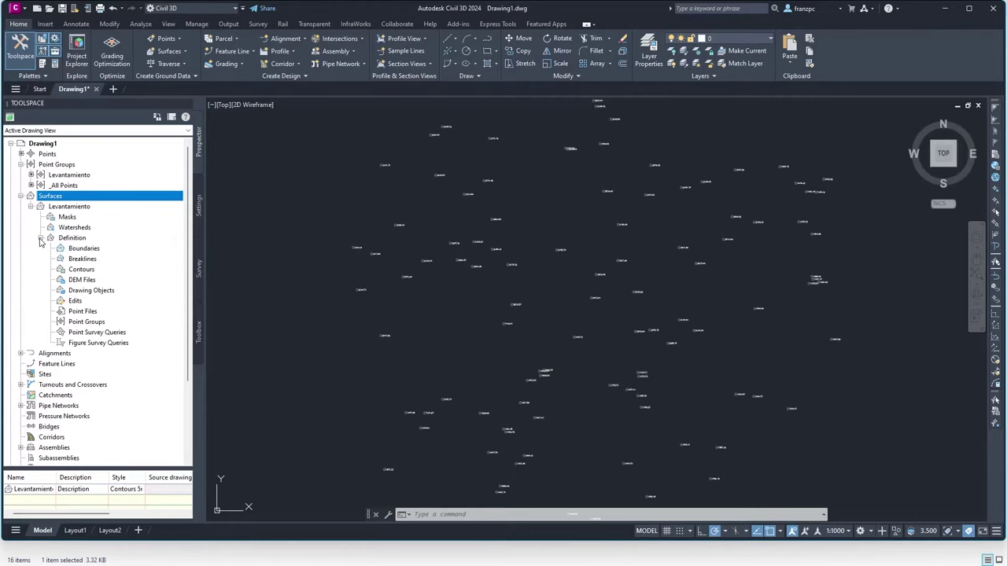
right_click(87, 324)
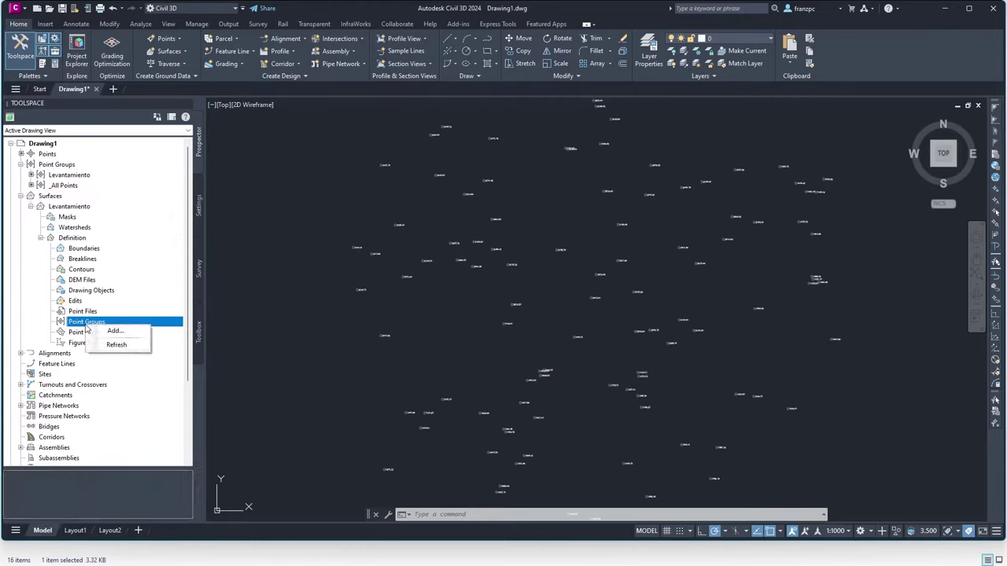
left_click(114, 331)
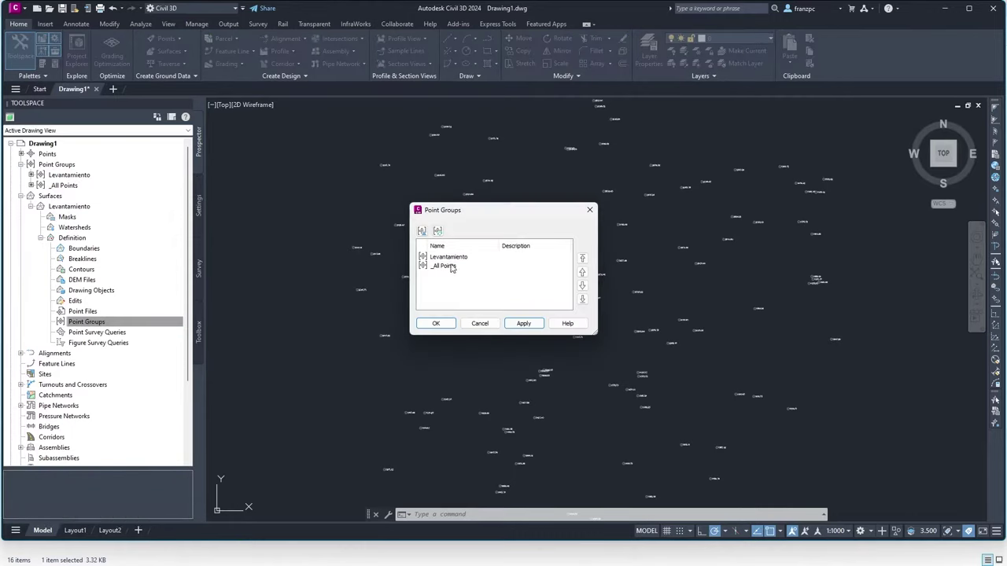
left_click(453, 259)
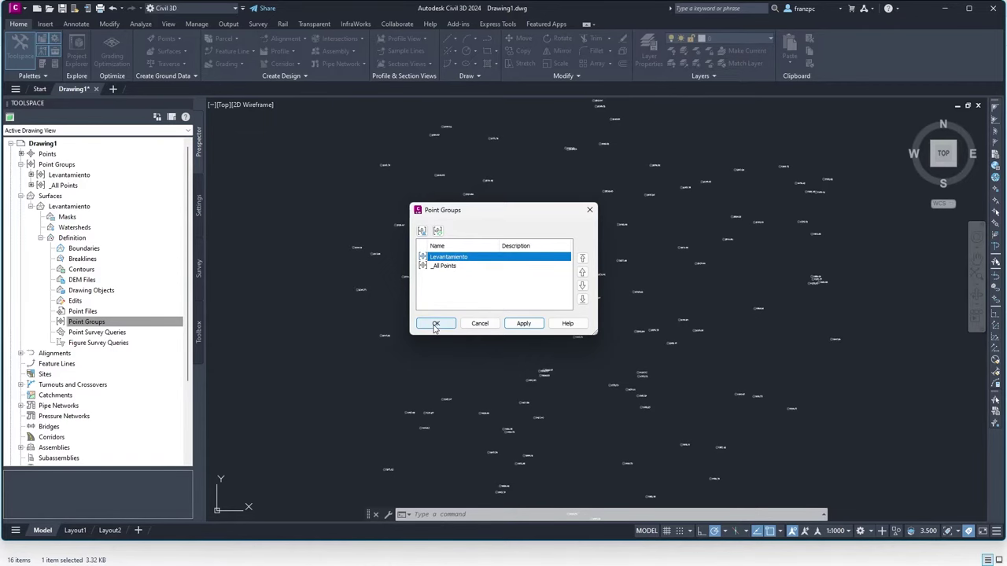
left_click(435, 324)
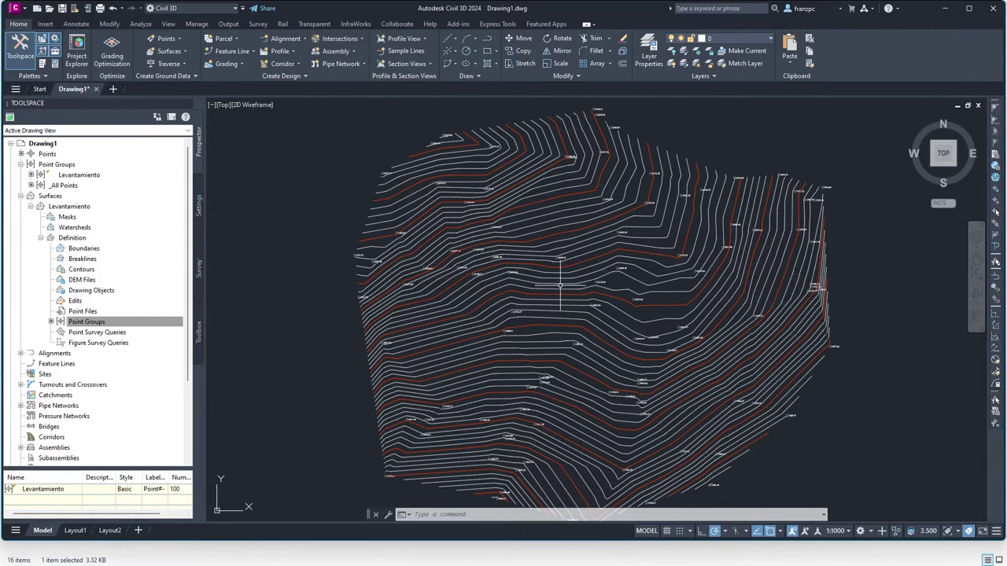
Turn on the green surface border and give minor contours a 0.5 linetype scale.
scroll(561, 286, "up", 5)
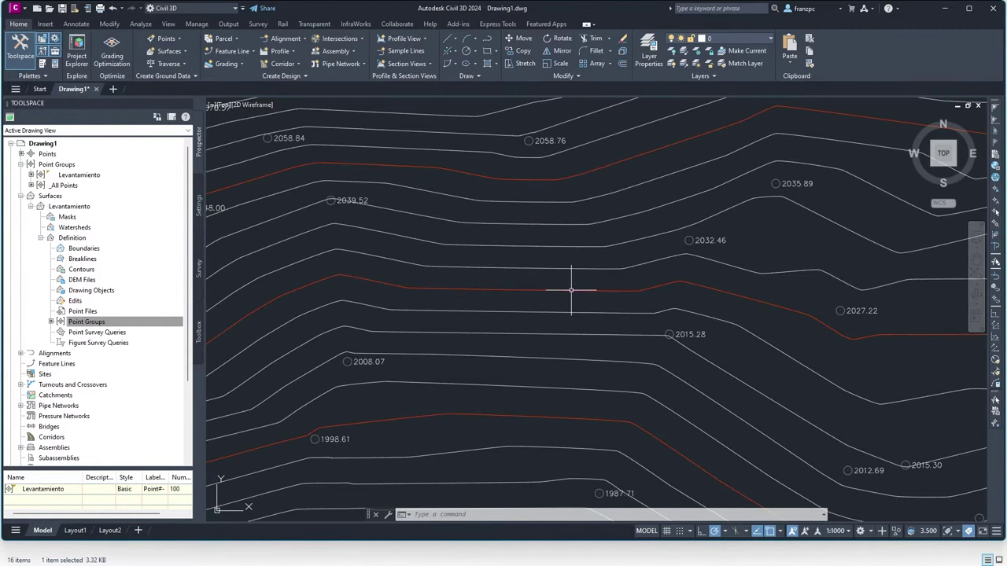
scroll(550, 261, "down", 3)
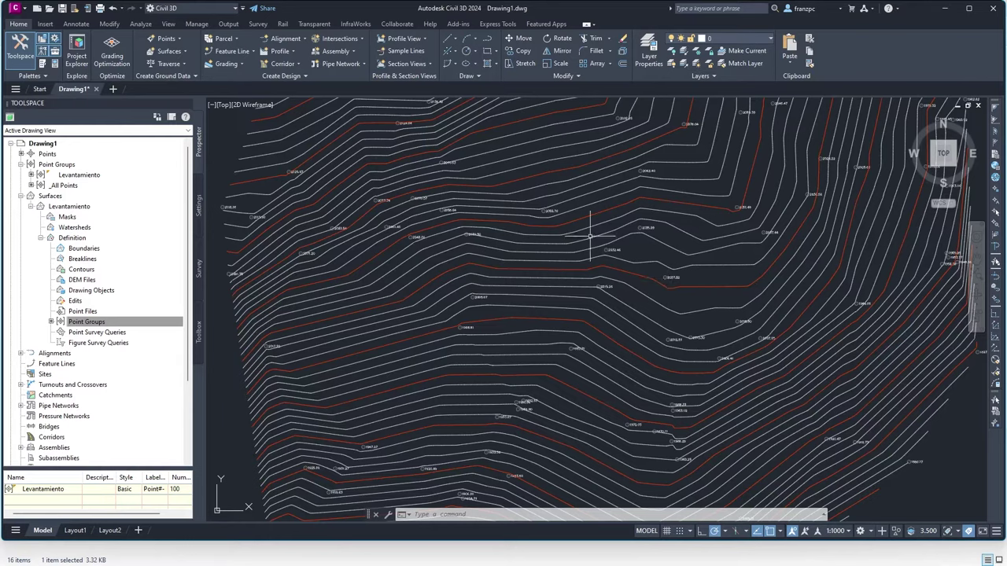
right_click(70, 208)
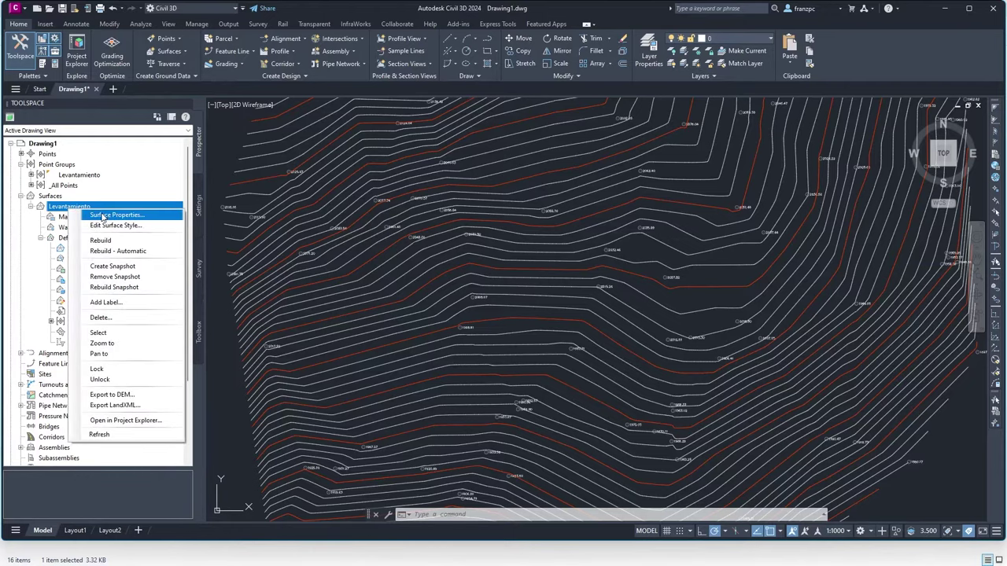
left_click(102, 216)
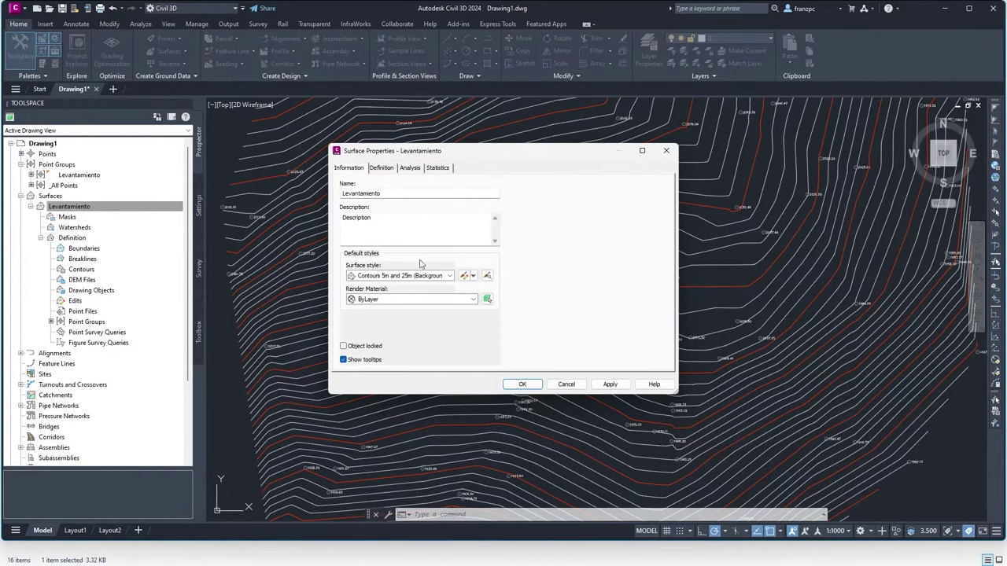
left_click(466, 277)
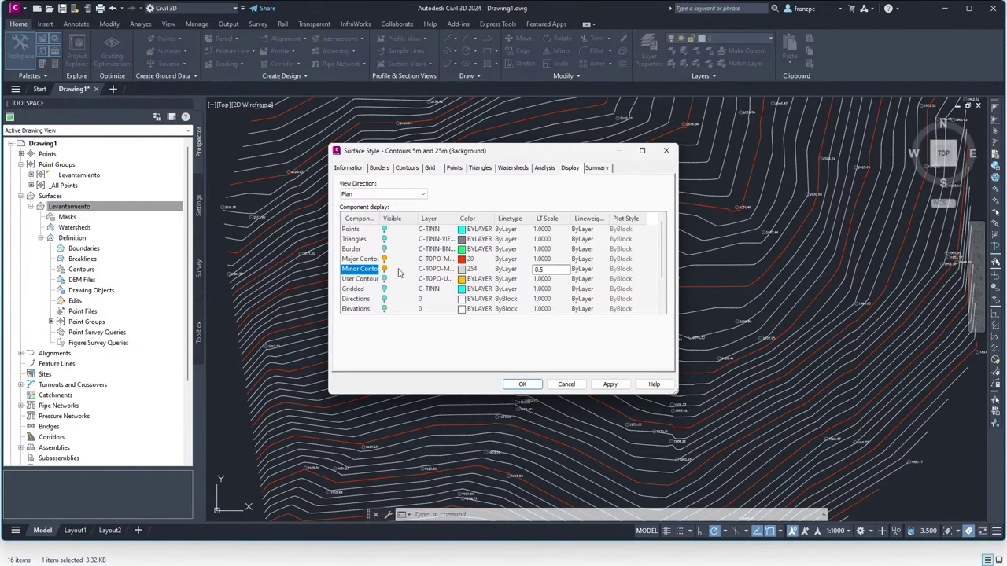
left_click(383, 249)
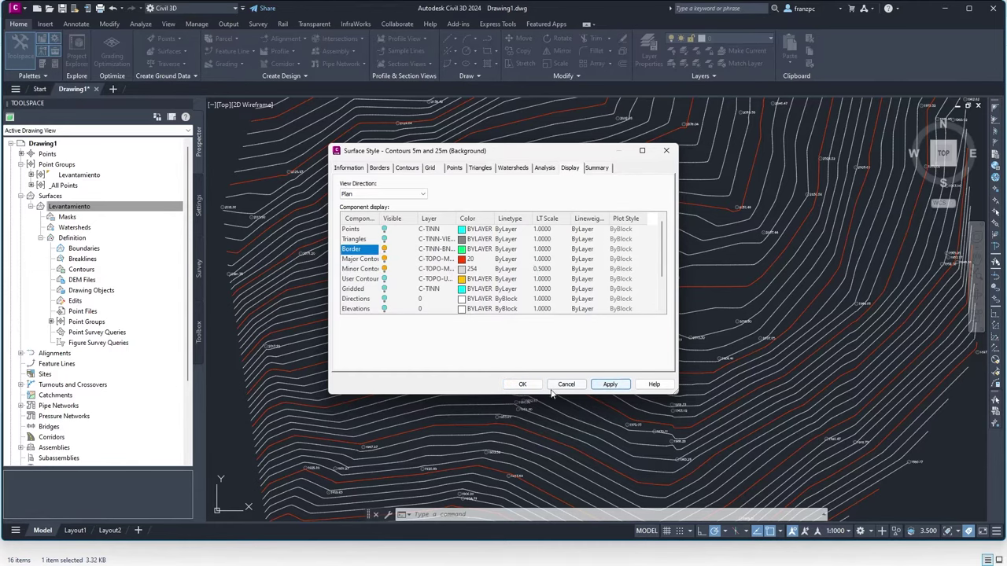
left_click(523, 385)
left_click(522, 382)
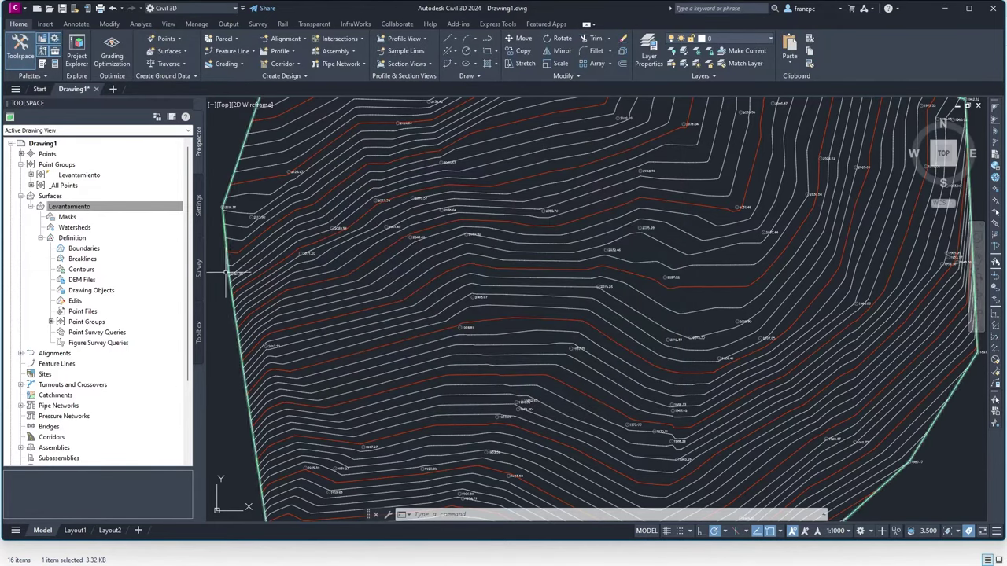
scroll(539, 265, "up", 2)
scroll(540, 265, "up", 2)
scroll(506, 338, "down", 4)
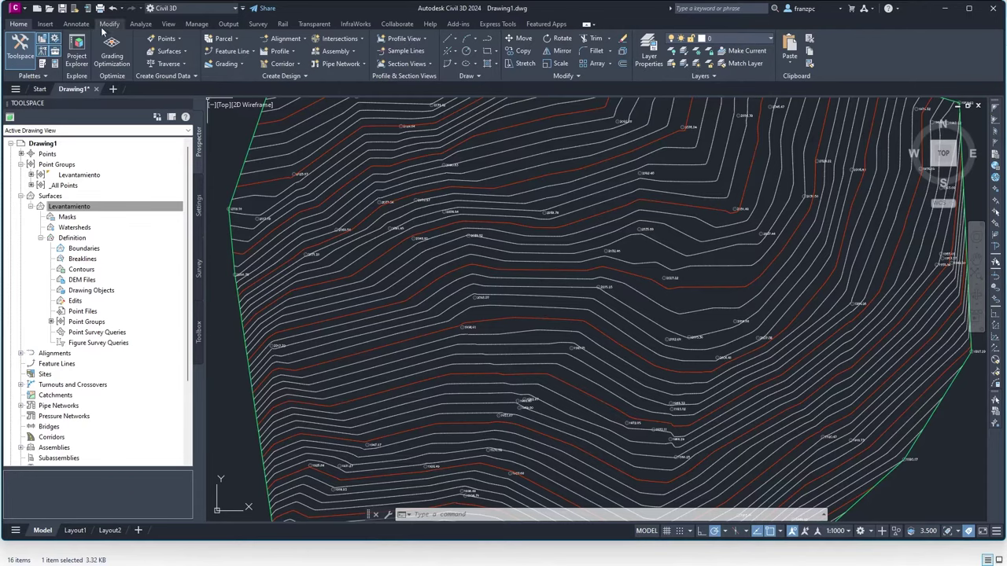
Start Add Surface Labels as Contour - Multiple and edit the Existing Major Labels style.
left_click(75, 25)
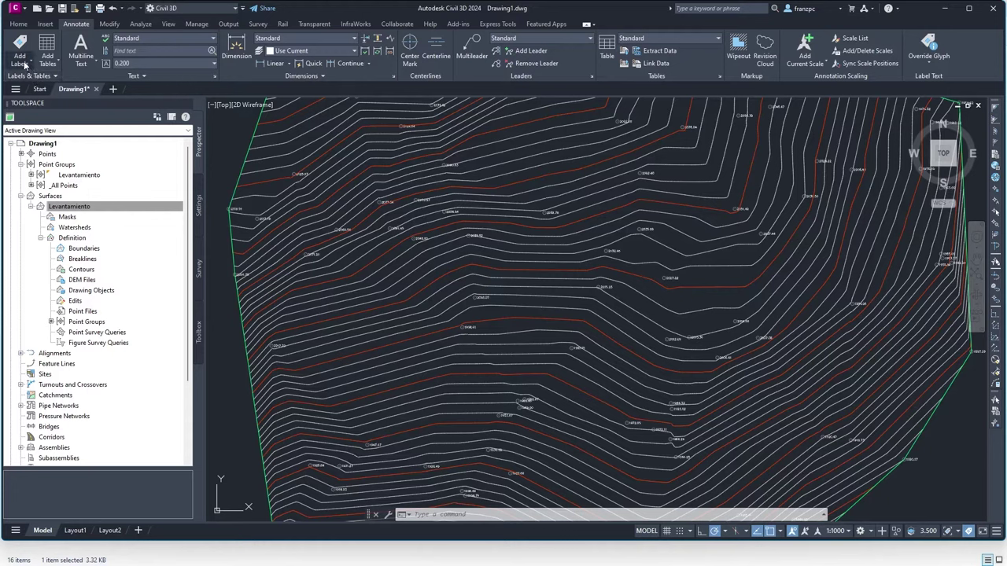
left_click(26, 65)
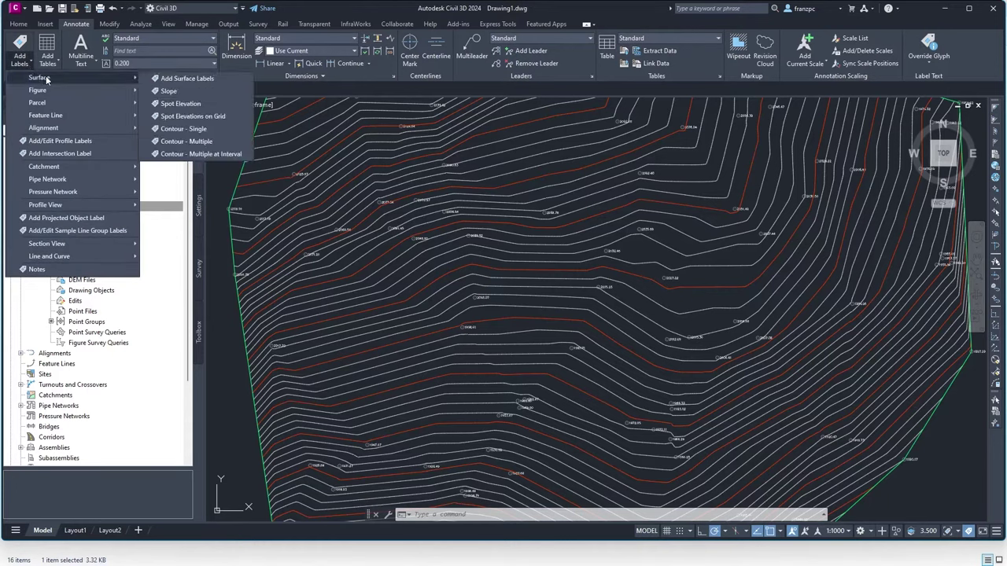
mouse_move(47, 77)
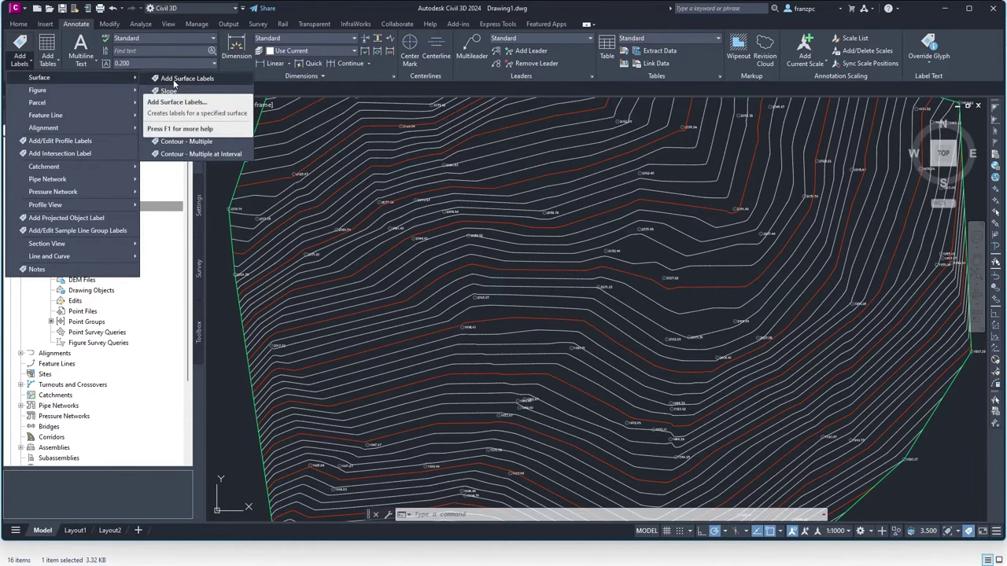
left_click(174, 81)
left_click(298, 211)
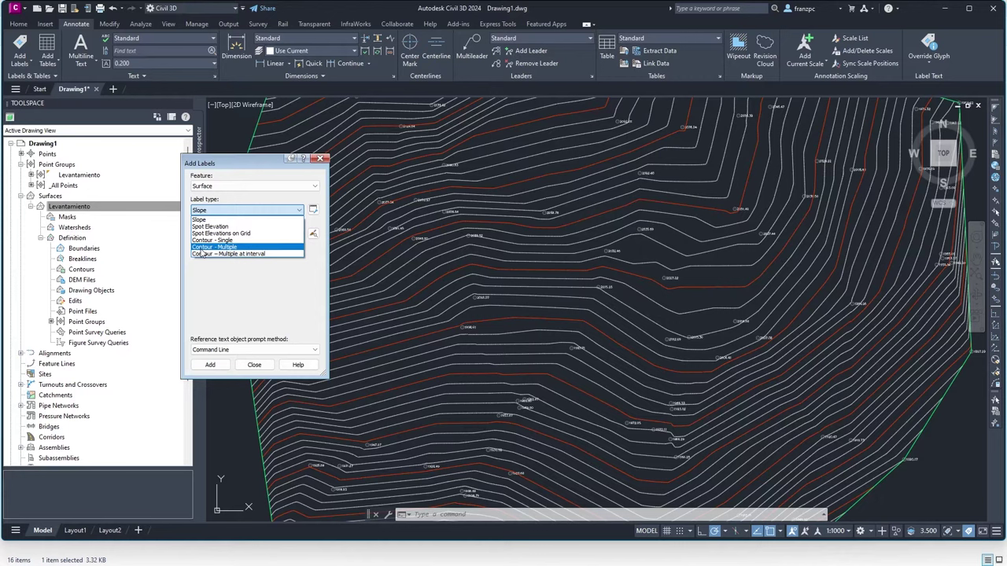
left_click(201, 247)
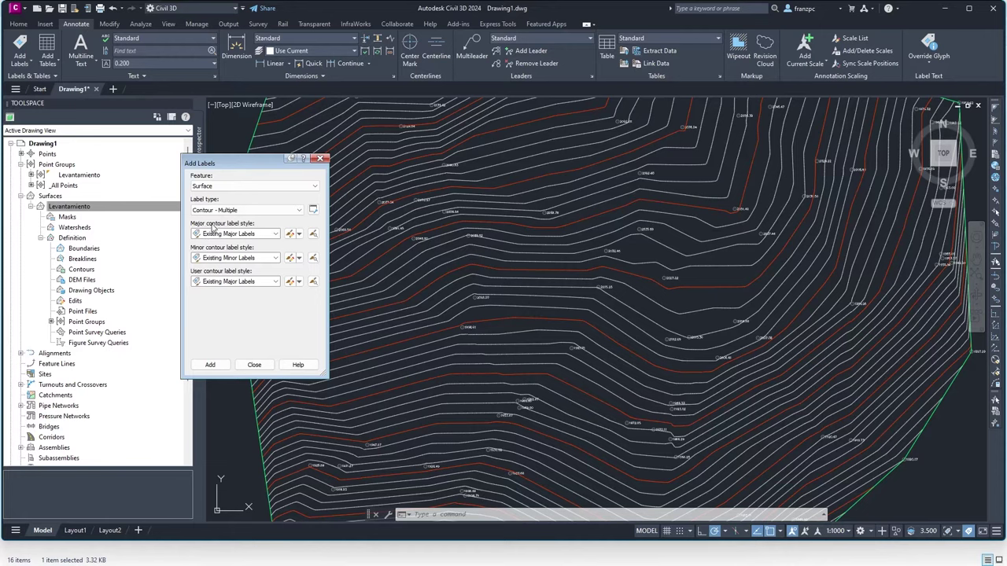
left_click(290, 234)
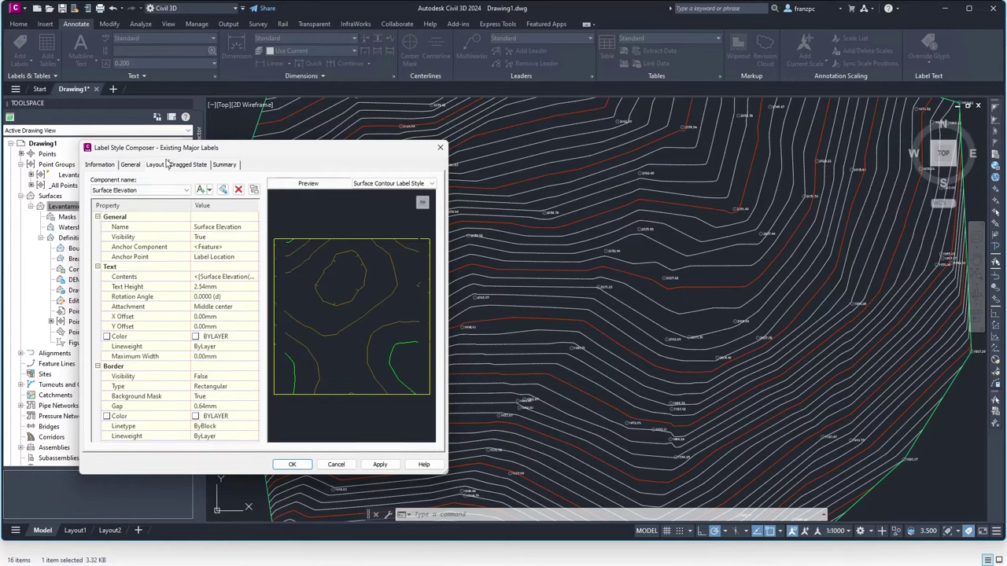
Set the major contour label text colour to yellow (40).
left_click(110, 267)
left_click(201, 288)
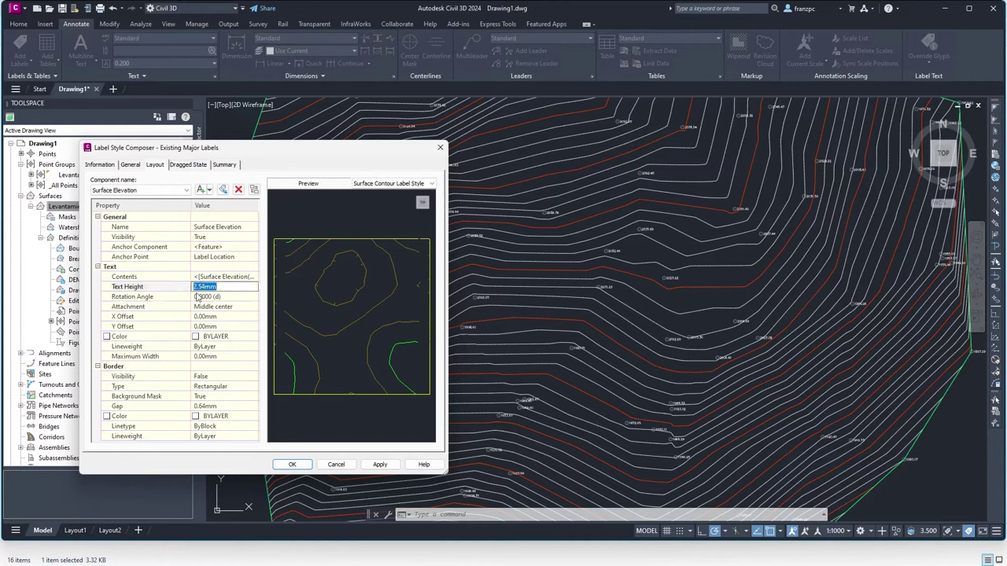
left_click(194, 338)
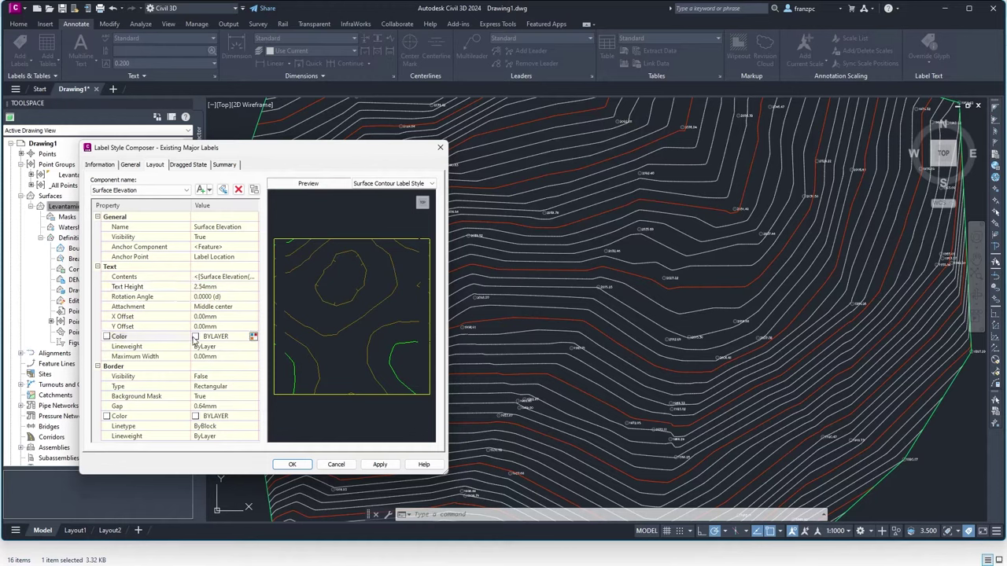
left_click(252, 338)
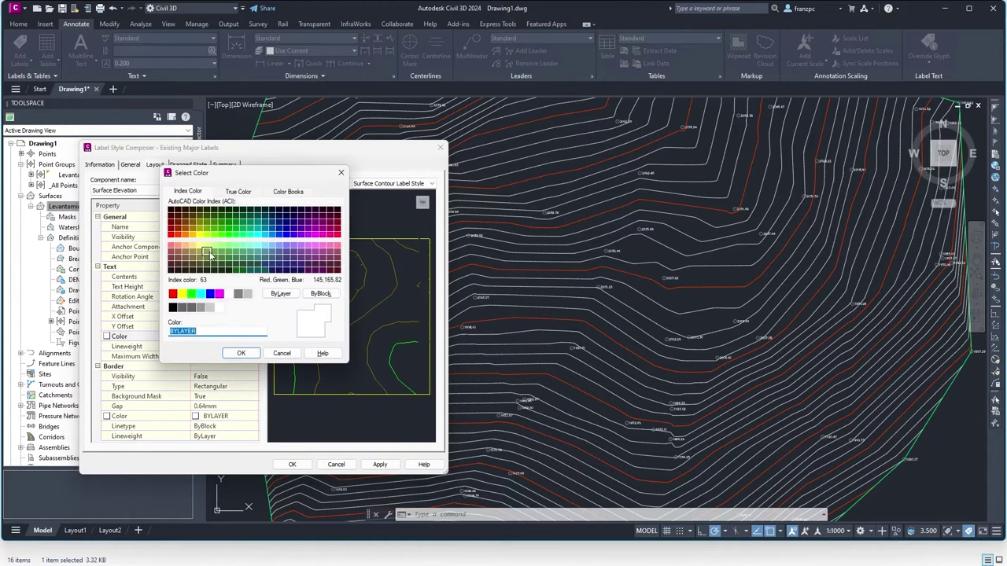
left_click(192, 234)
left_click(241, 353)
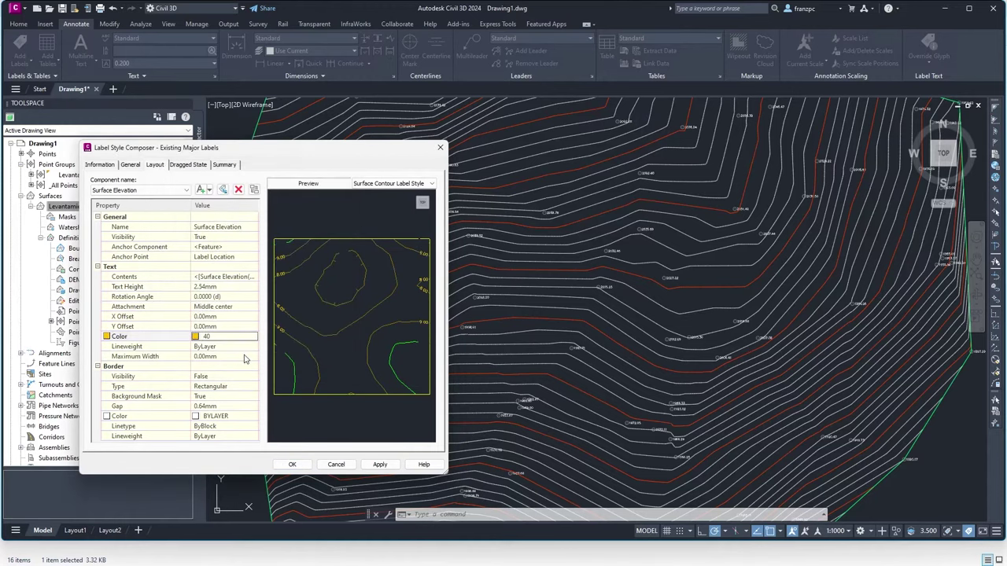
left_click(292, 464)
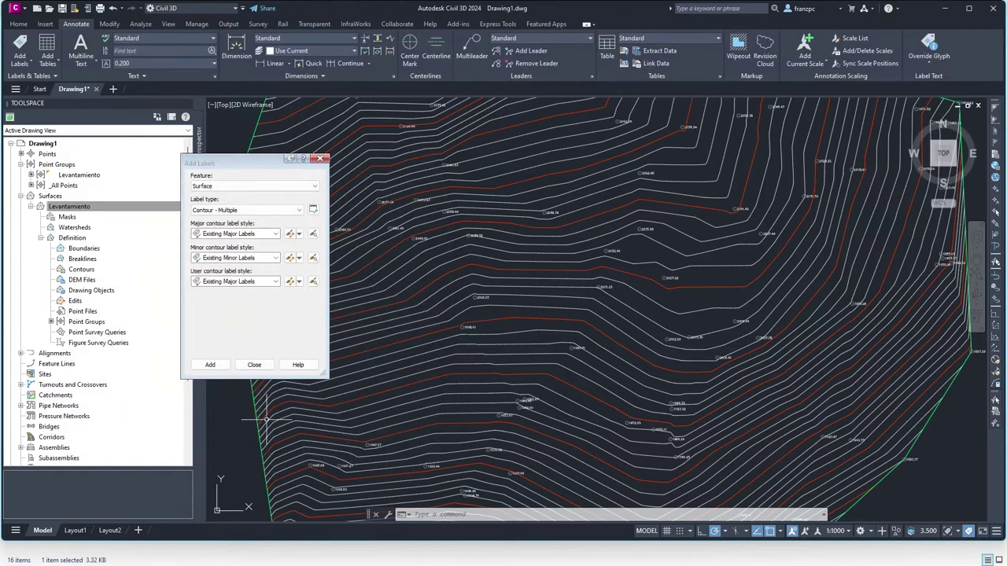
Give minor contour labels 1.54mm text height in grey colour 252.
left_click(289, 260)
left_click(110, 270)
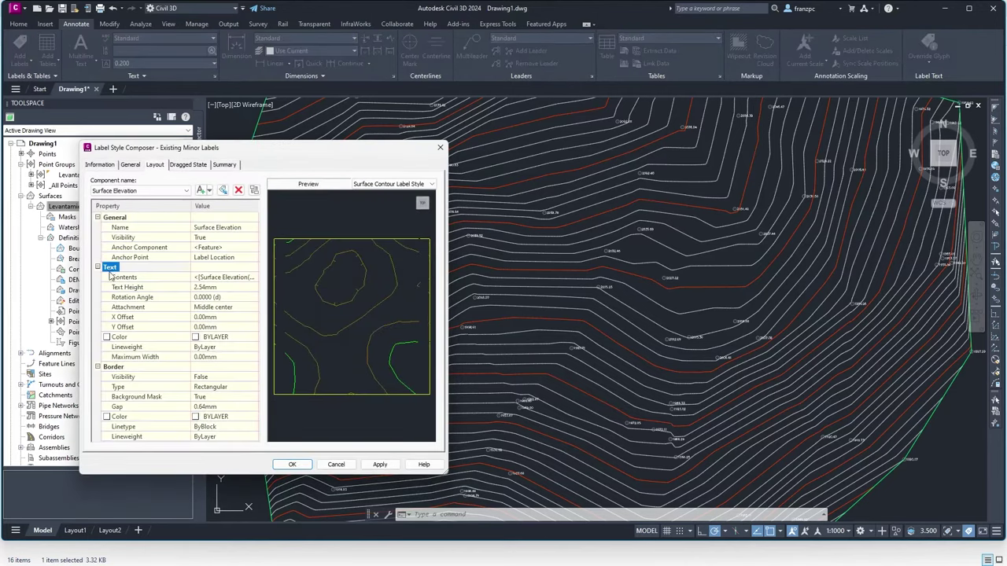
left_click(197, 288)
left_click(196, 291)
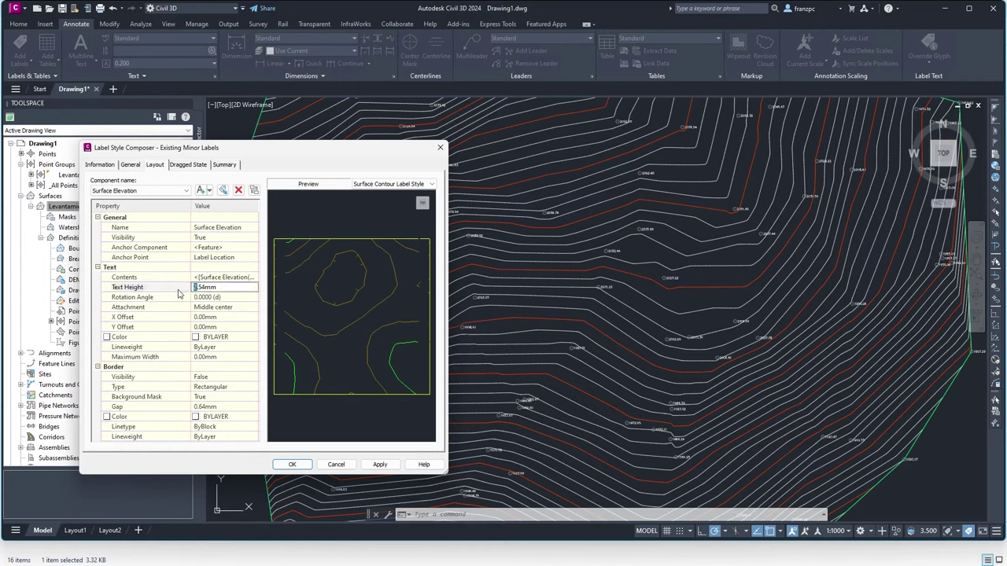
left_click(198, 338)
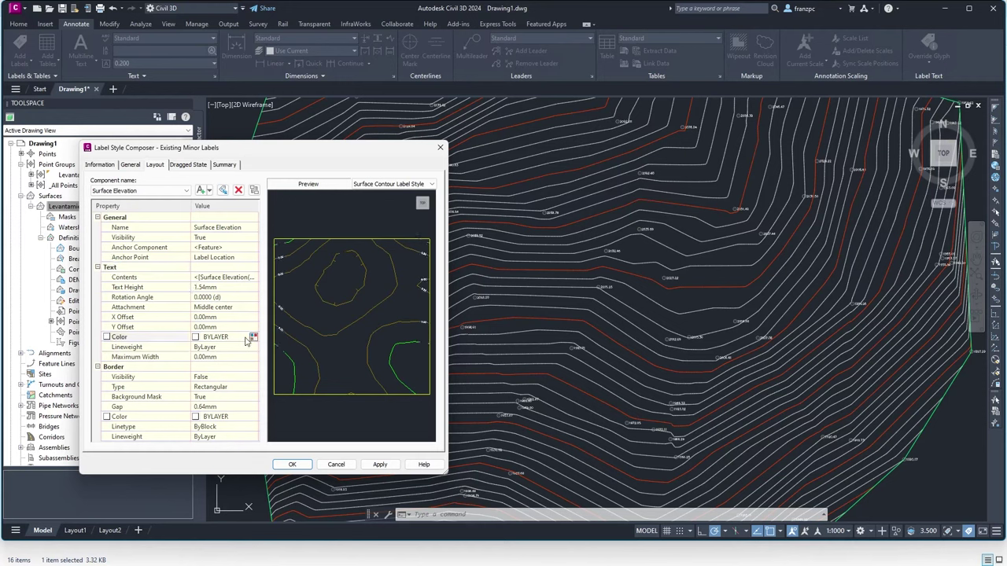
left_click(251, 337)
left_click(234, 266)
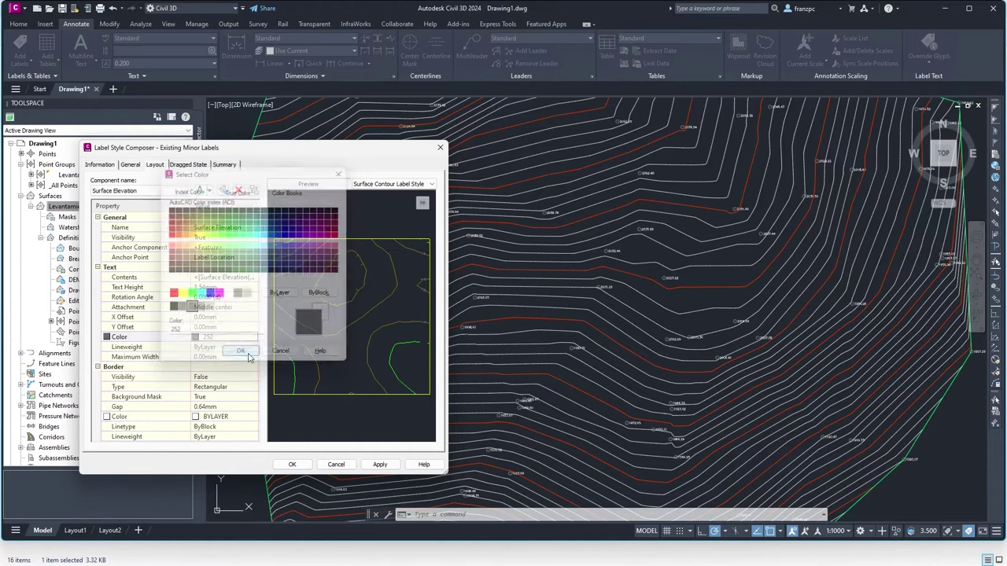
left_click(241, 354)
left_click(292, 464)
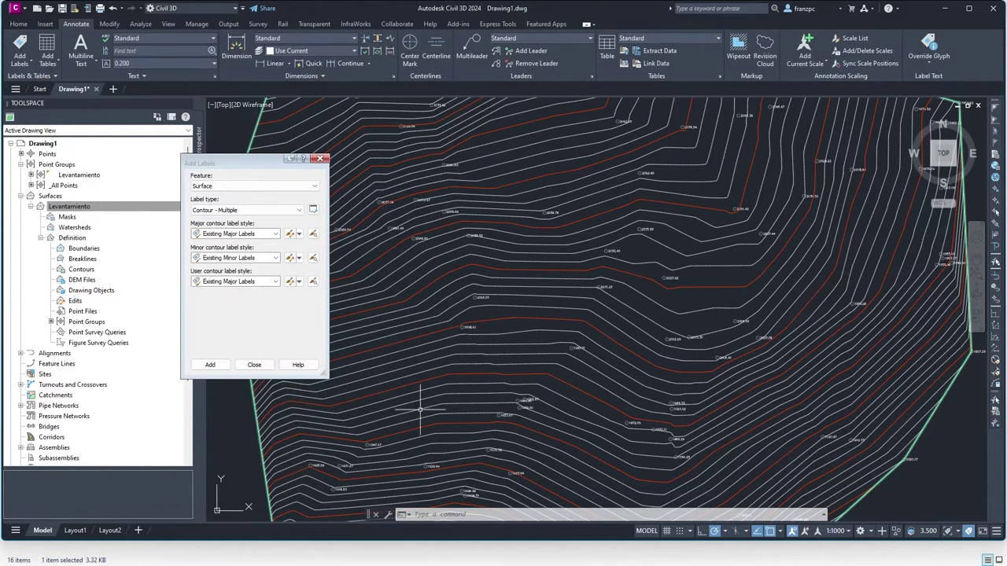
left_click(208, 320)
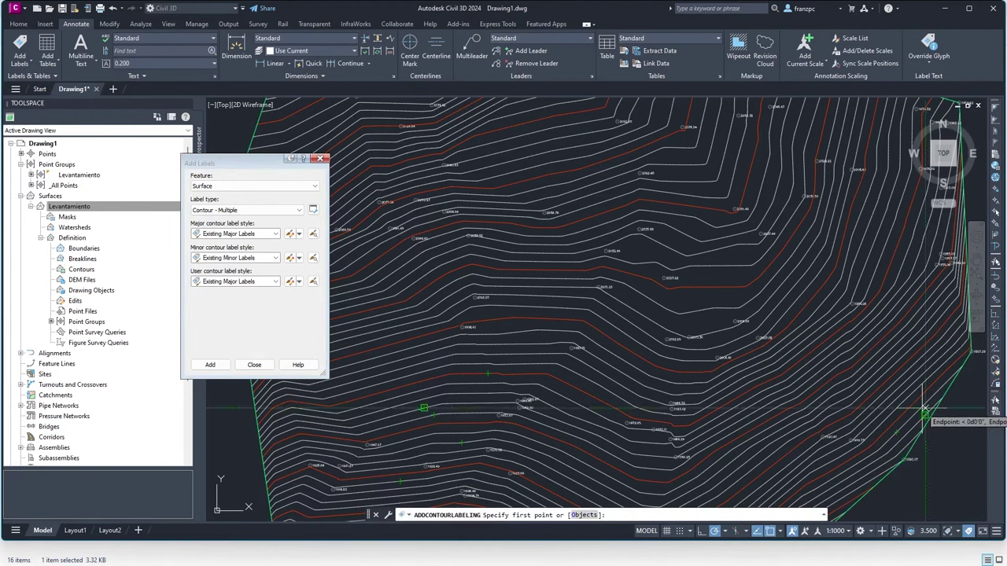
Place Contour - Multiple labels along a line across the surface, showing 2075.00 and 2050.00.
left_click(919, 416)
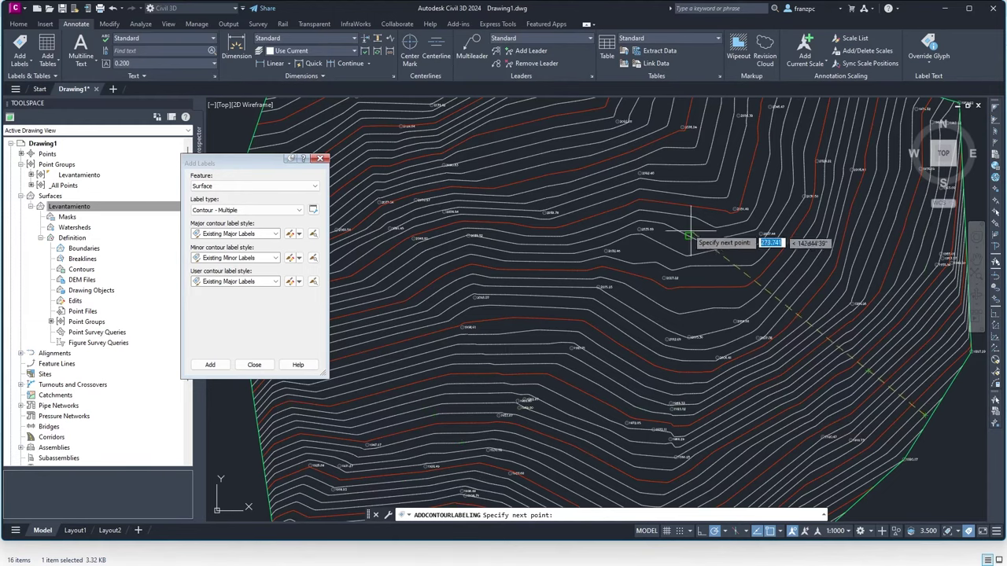
left_click(492, 119)
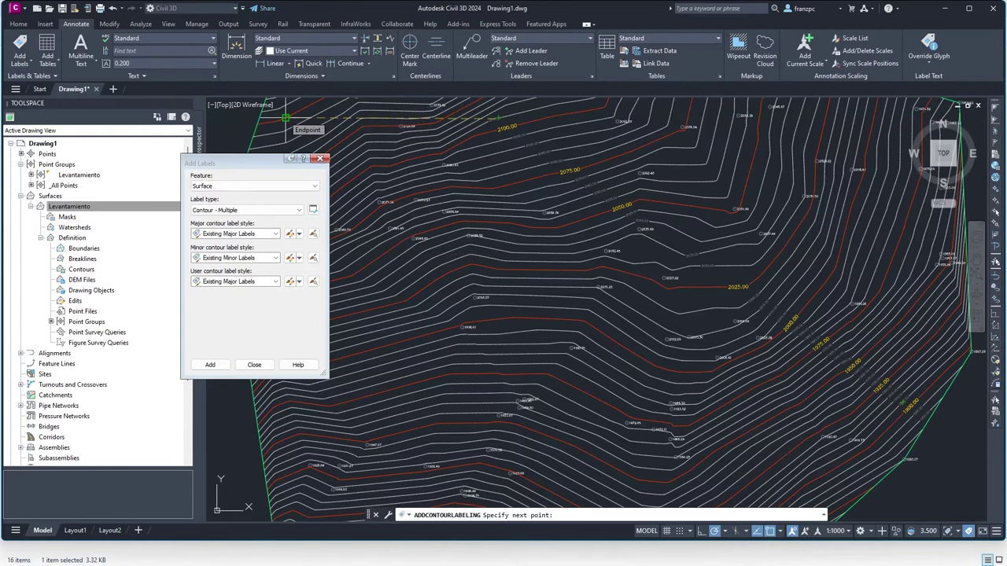
left_click(286, 119)
key("Return")
scroll(663, 258, "up", 2)
scroll(662, 258, "up", 4)
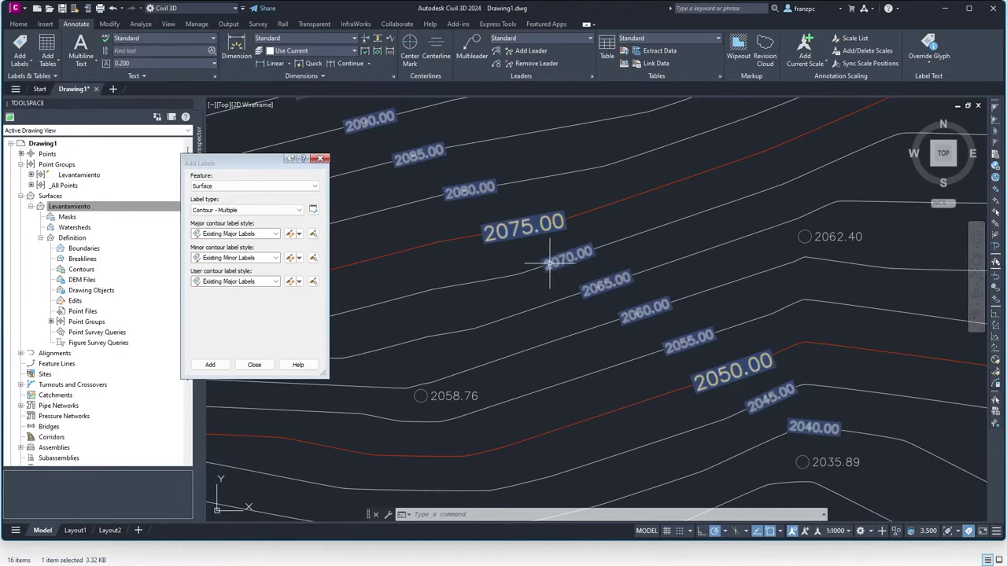
Set the Existing Minor Labels elevation text visibility to False.
left_click(291, 258)
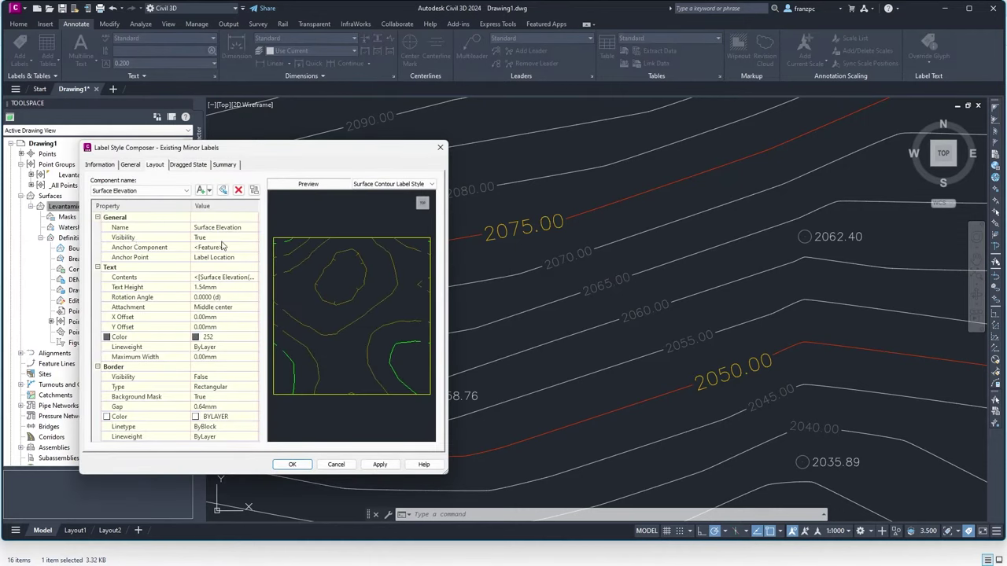
left_click(224, 237)
left_click(256, 236)
left_click(219, 257)
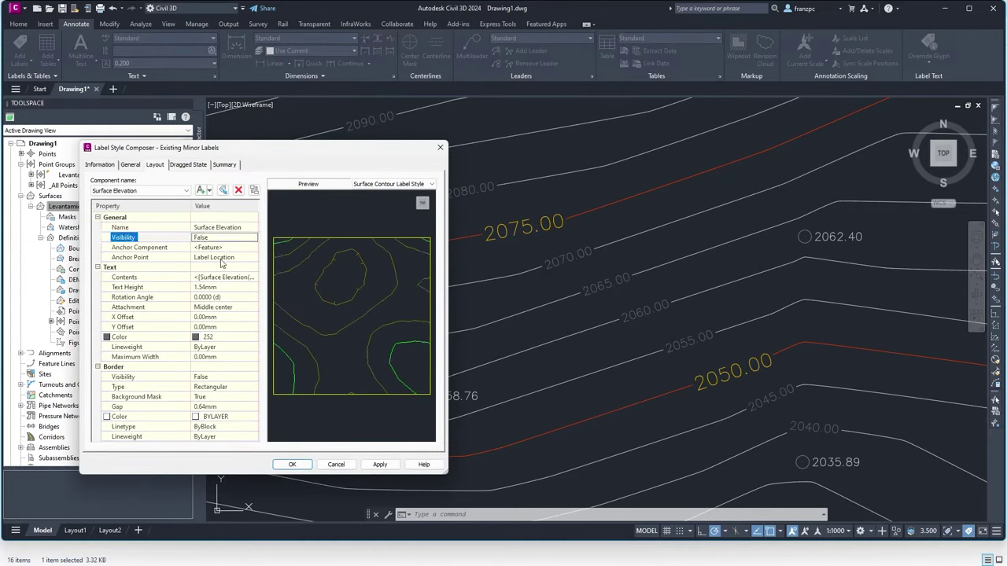
left_click(292, 464)
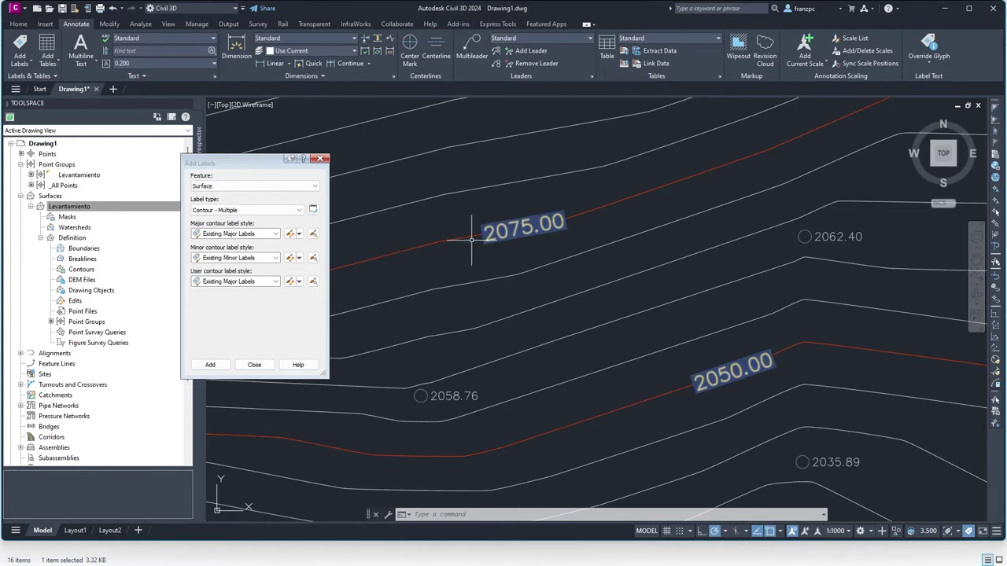
Clear the old expression from the major contour label's text contents.
left_click(289, 235)
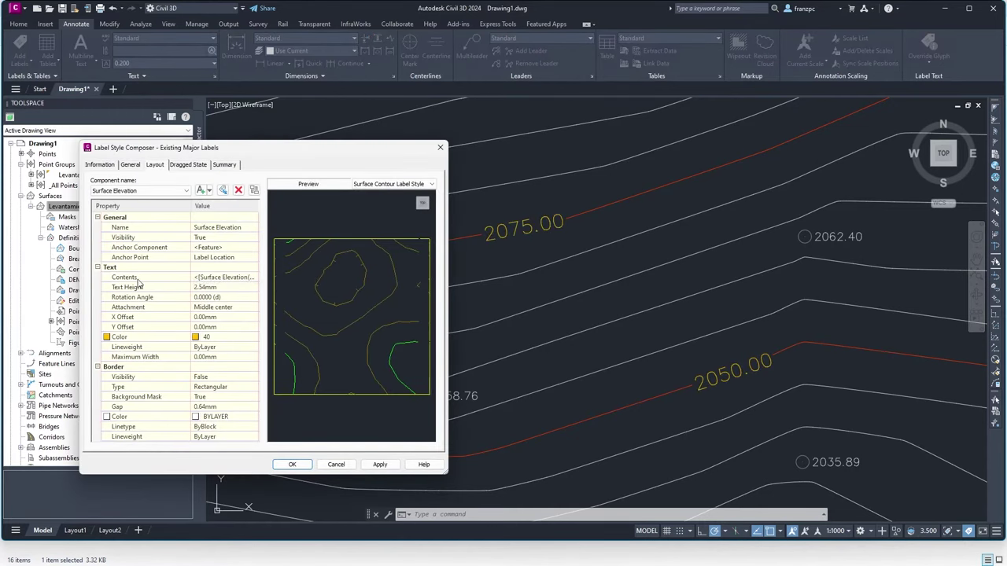
left_click(236, 280)
left_click(253, 280)
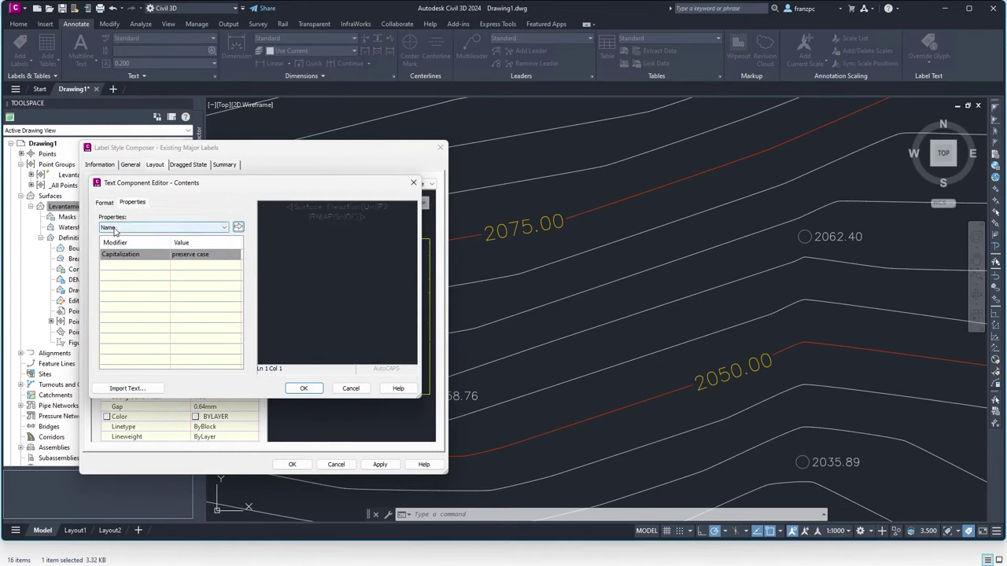
left_click(215, 231)
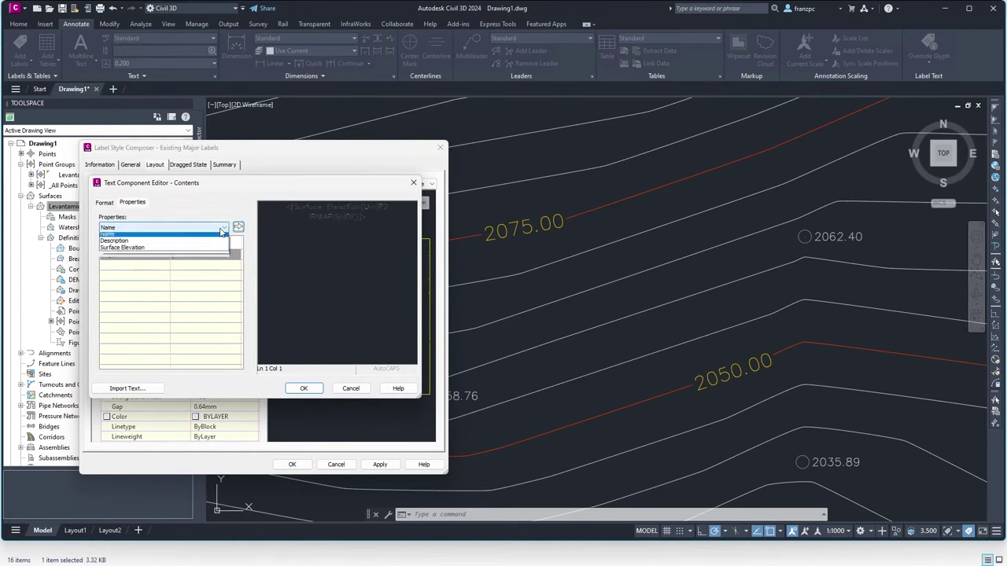
left_click(125, 251)
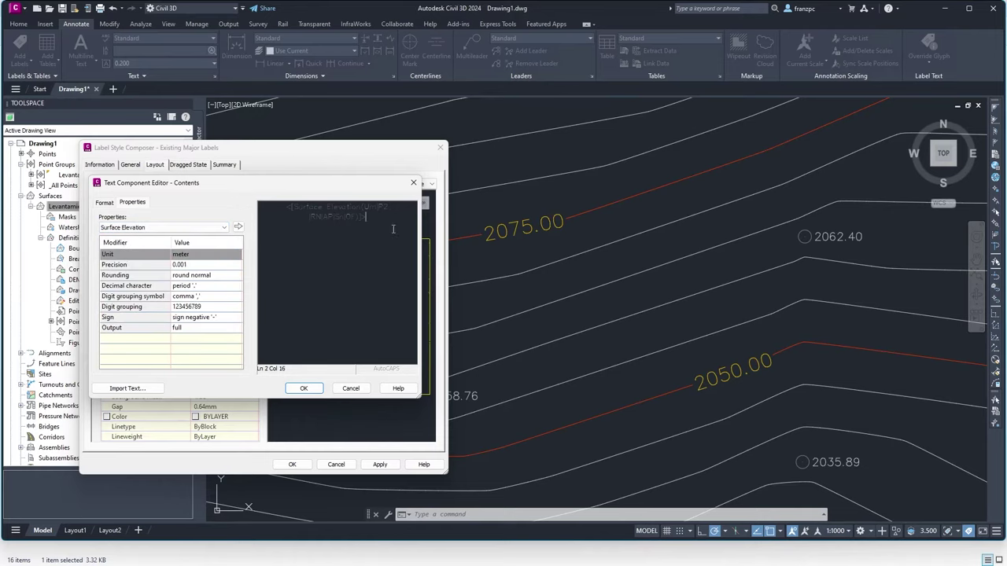
left_click_drag(393, 229, 256, 203)
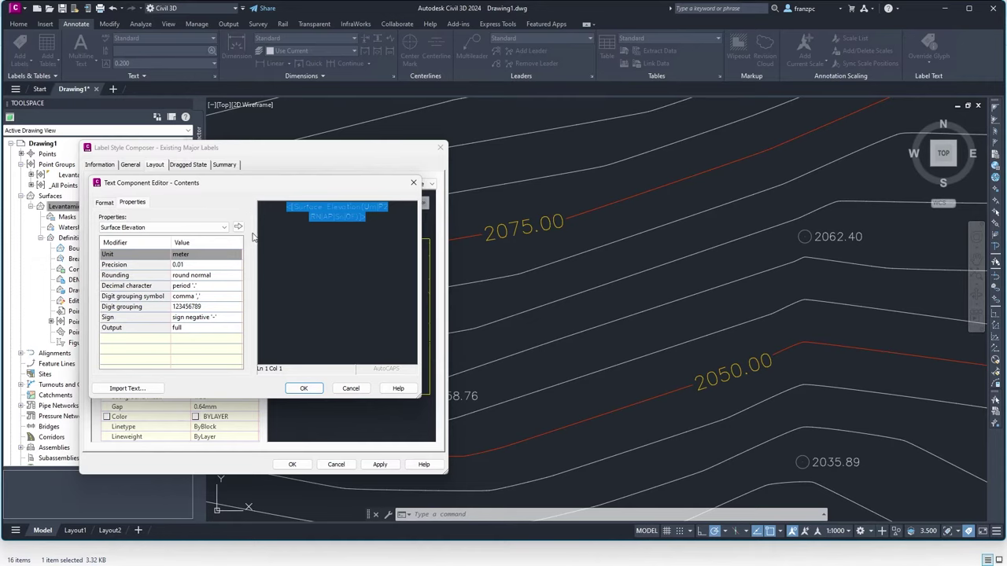
key("Delete")
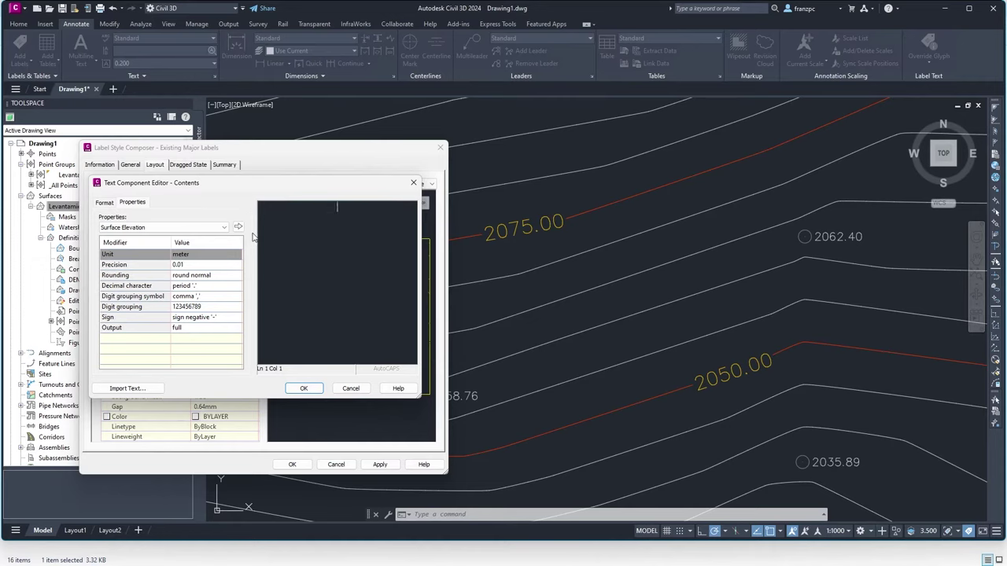
Insert Surface Elevation at whole-number precision as the major label text and close Add Labels.
left_click(128, 265)
left_click(183, 265)
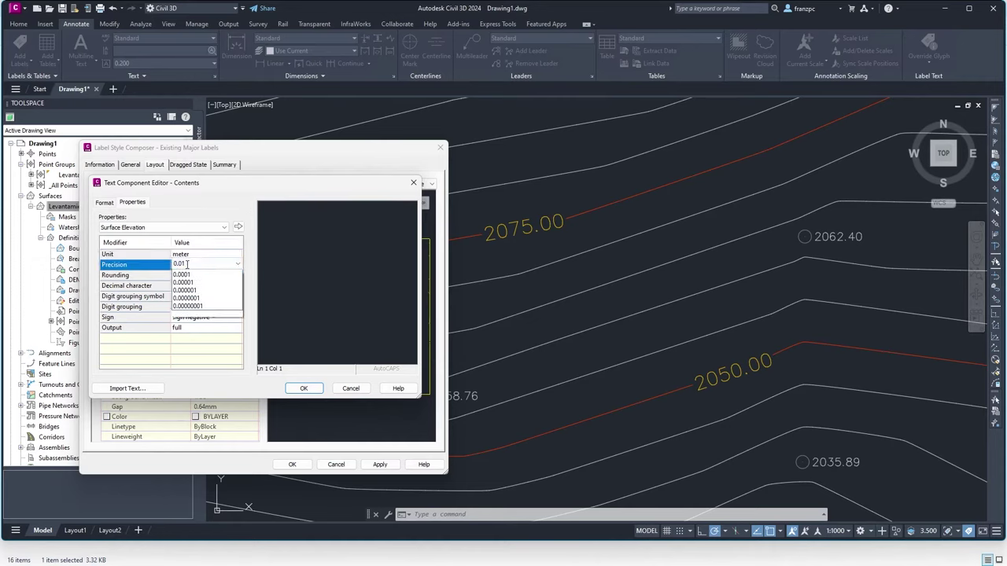
left_click(177, 273)
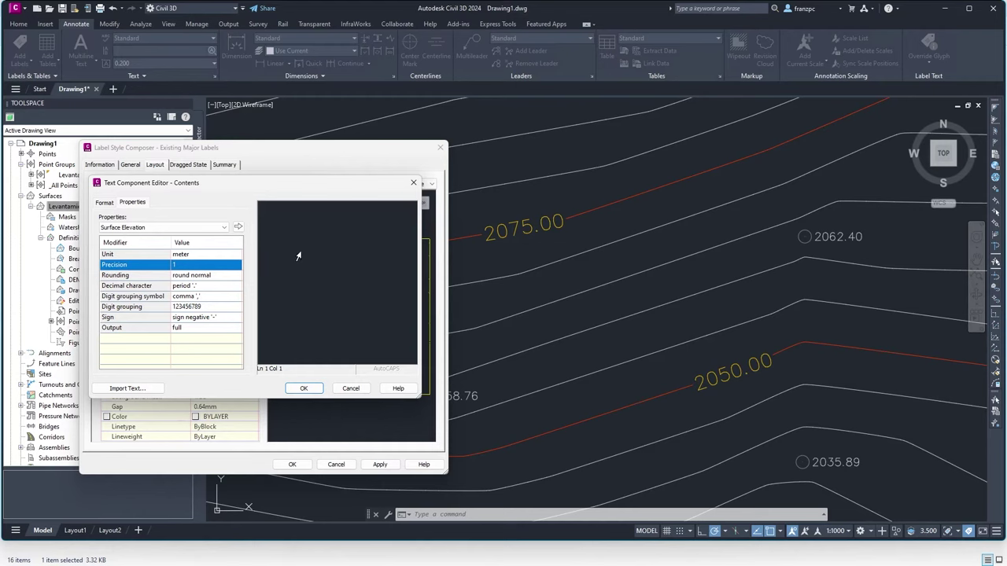
left_click(238, 226)
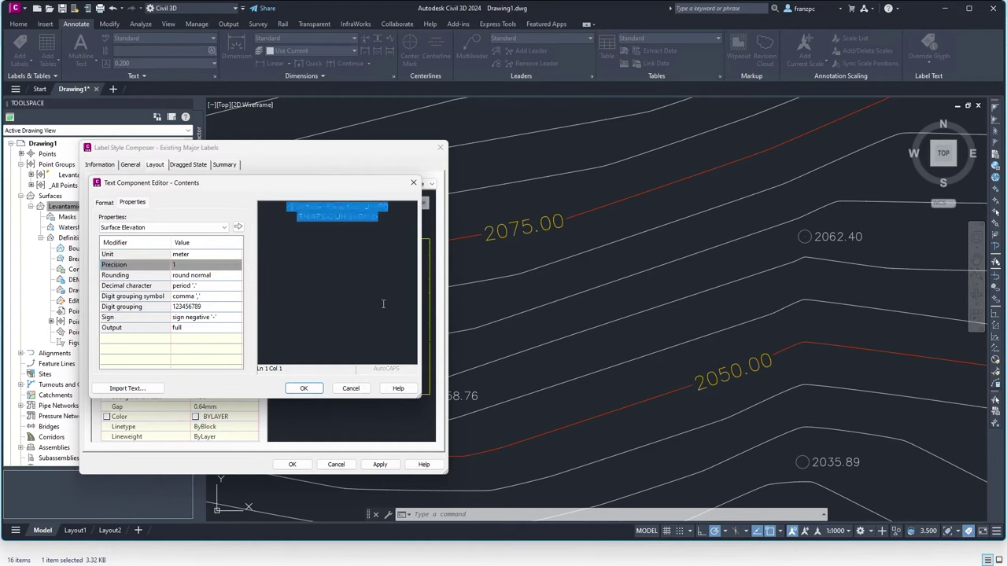
left_click(303, 389)
left_click(292, 464)
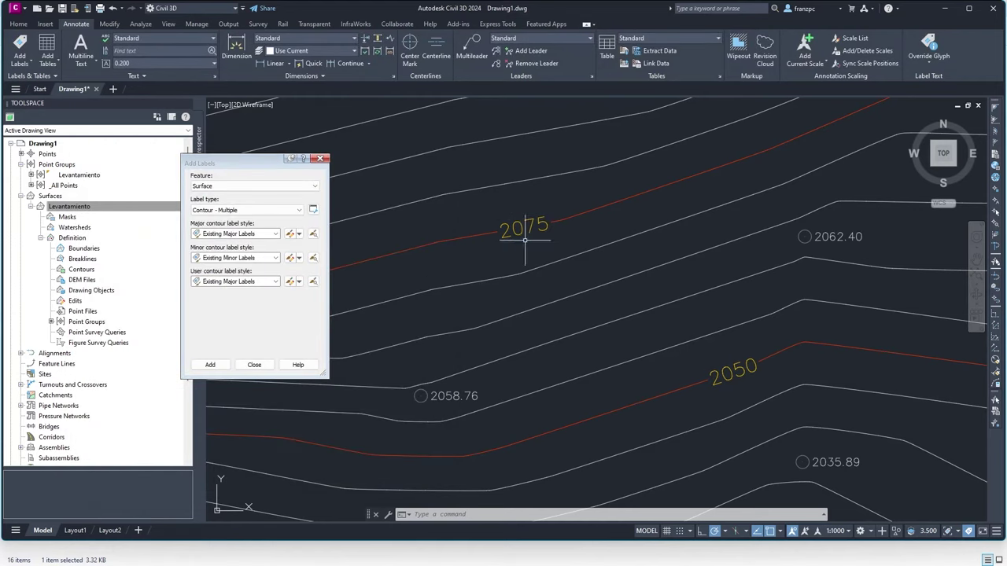
left_click(320, 158)
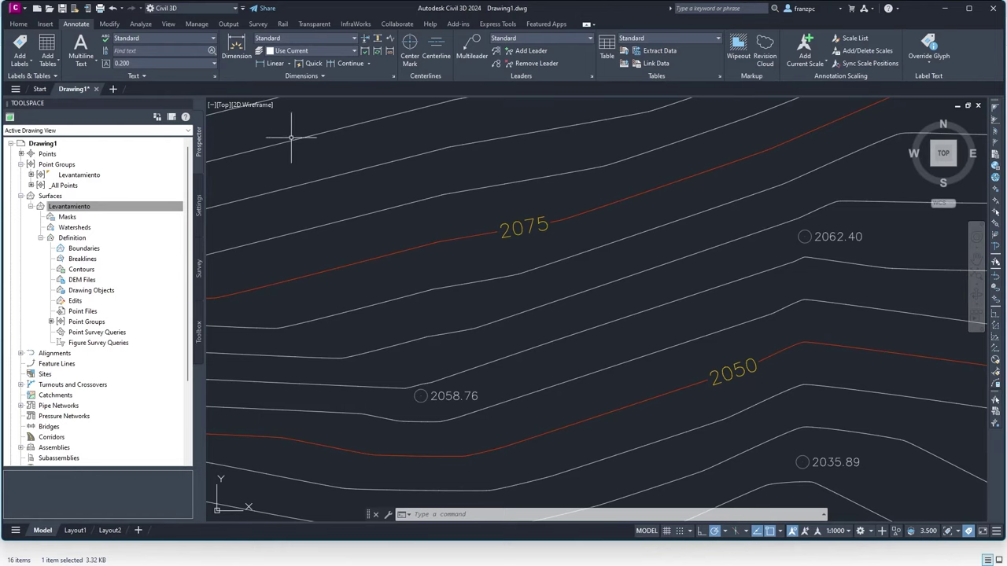
Review the Existing Minor Labels contour style from the Settings tree, then return to Prospector.
left_click(200, 208)
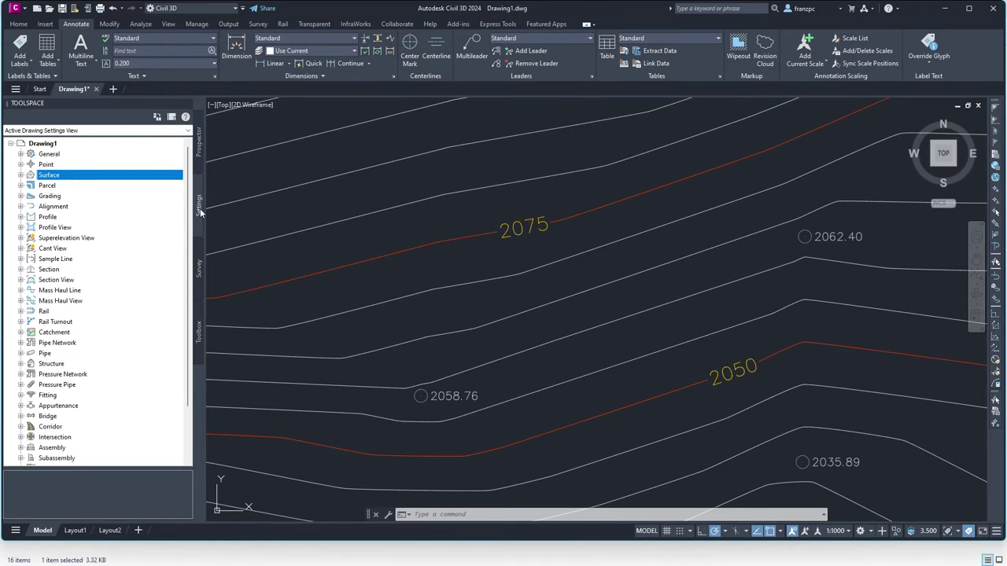
left_click(20, 175)
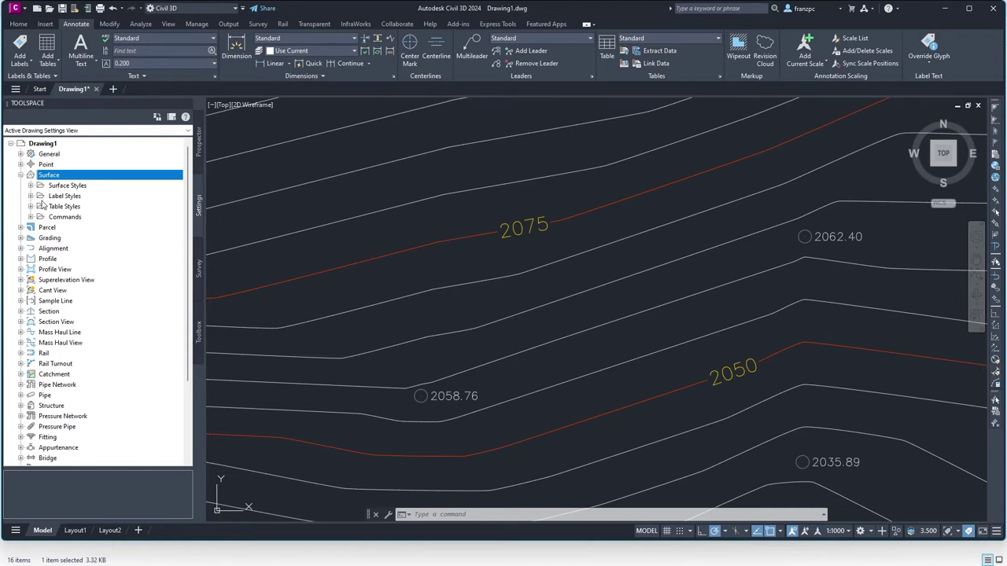
left_click(30, 196)
left_click(40, 206)
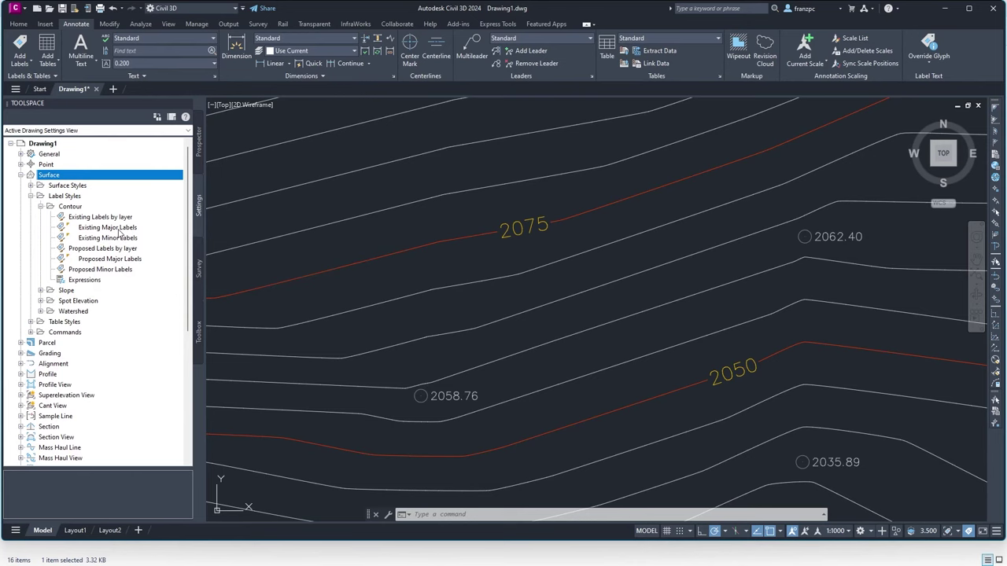
left_click(114, 240)
right_click(115, 241)
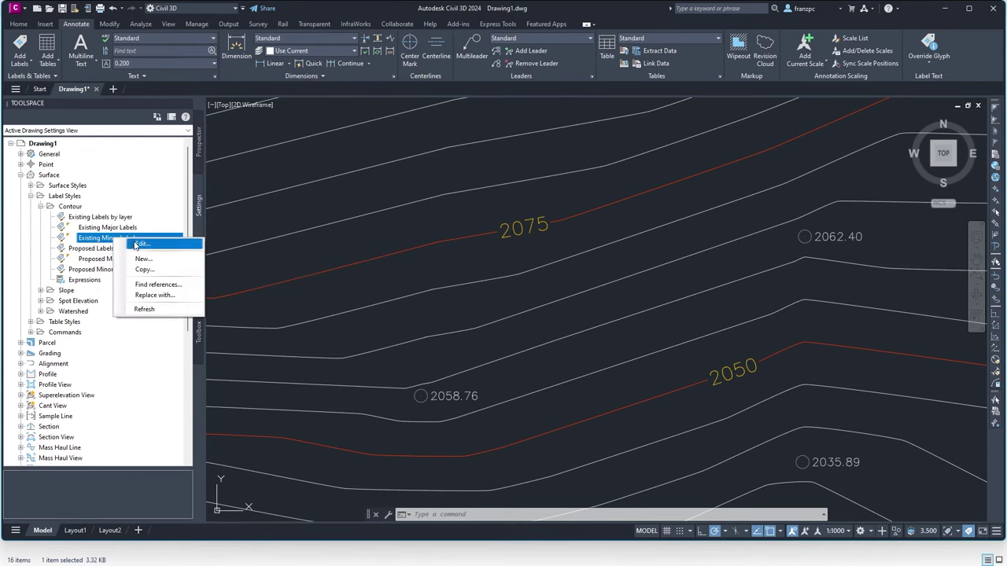
left_click(135, 244)
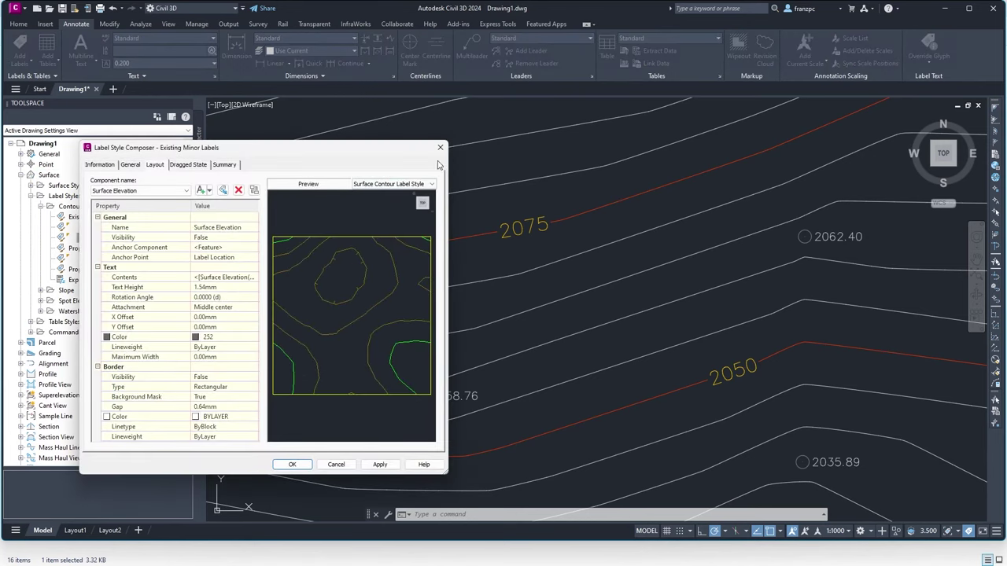
left_click(440, 149)
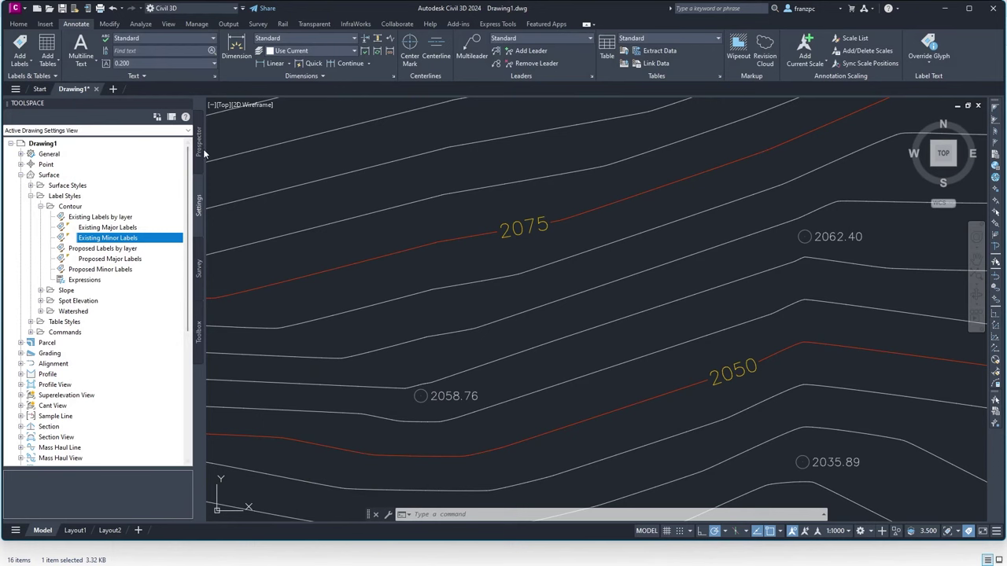
left_click(201, 151)
Hide the Point Elev component in the Levantamiento group's Point#-Elevation-Description label style.
scroll(503, 215, "down", 2)
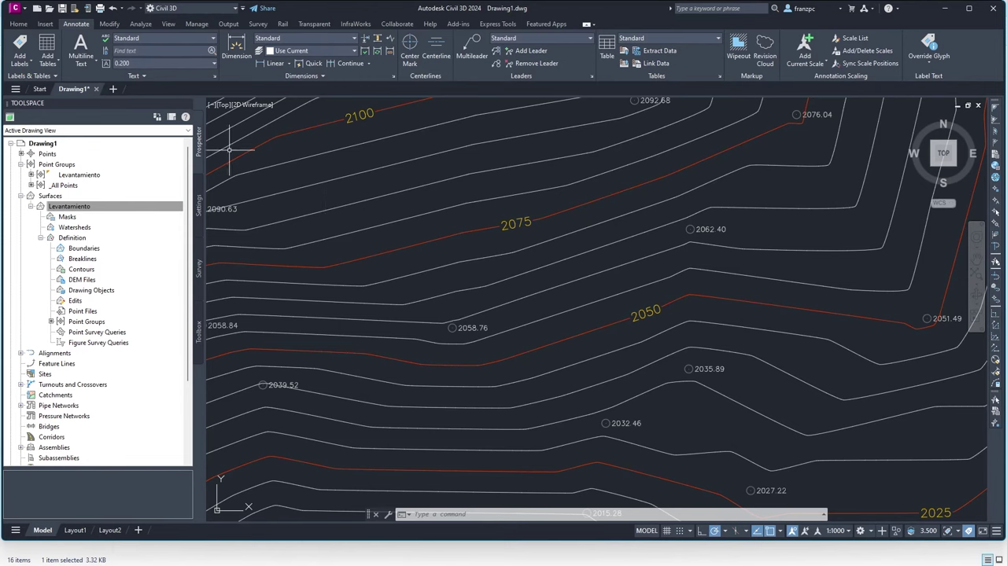
left_click(75, 175)
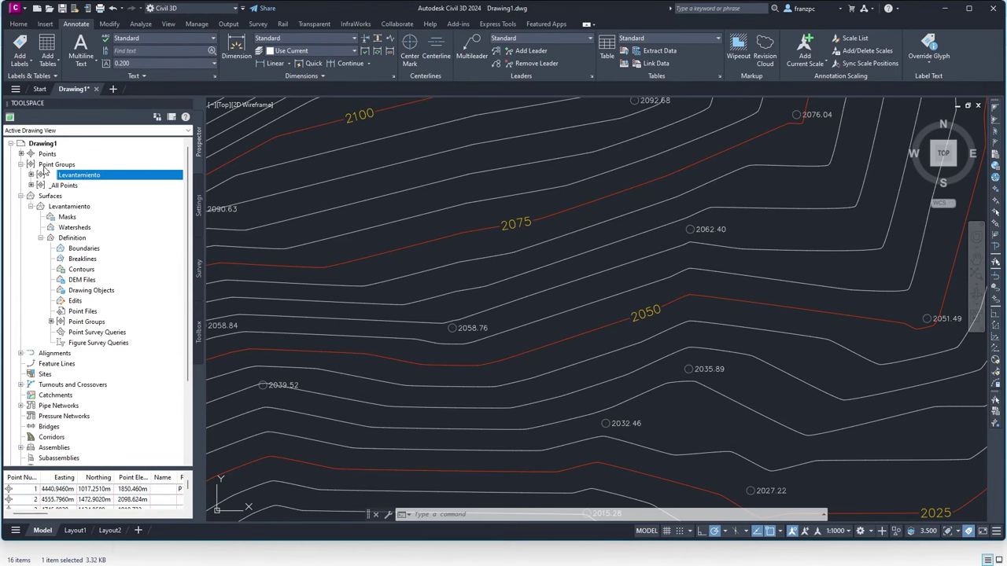
right_click(74, 176)
left_click(97, 185)
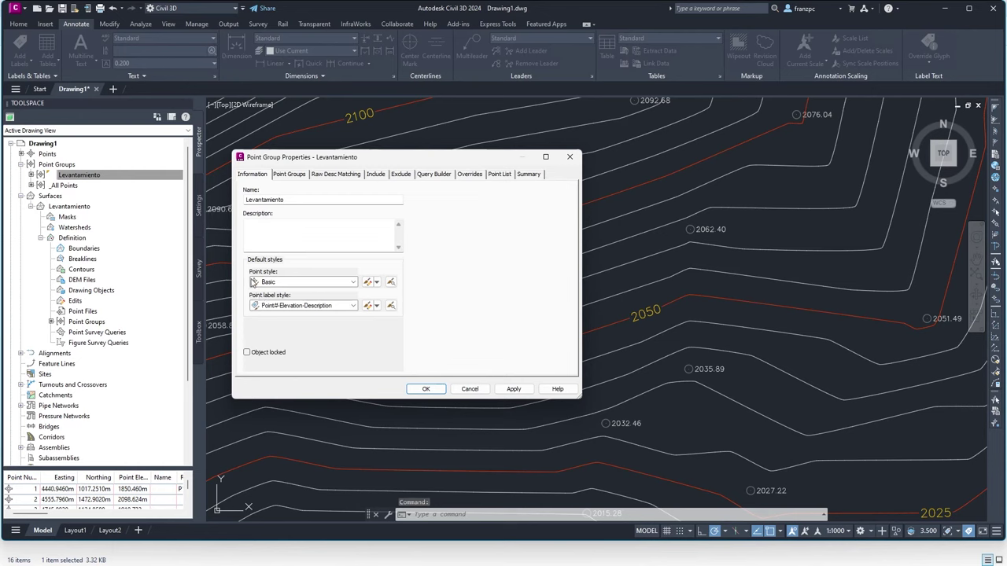
left_click(367, 305)
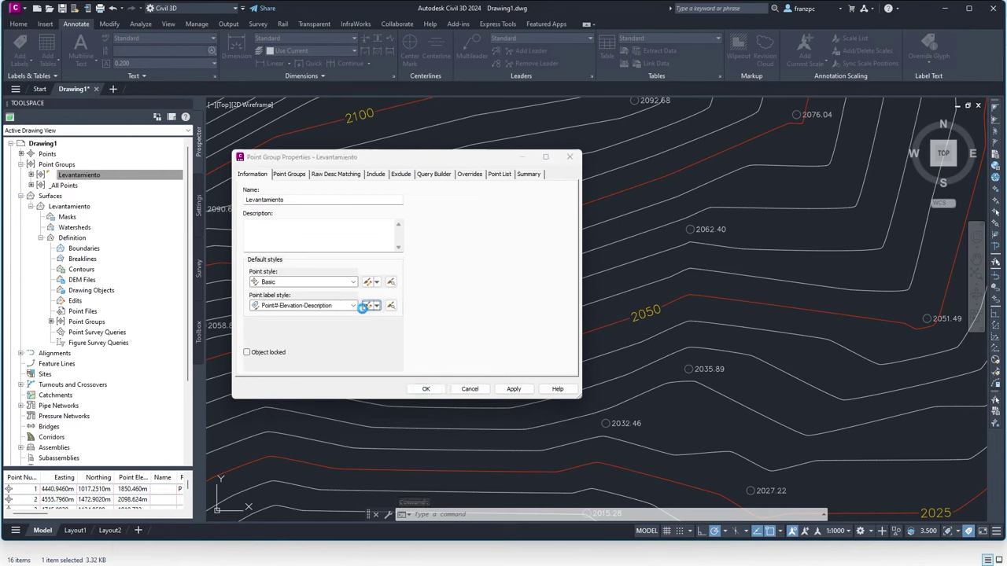
left_click(142, 191)
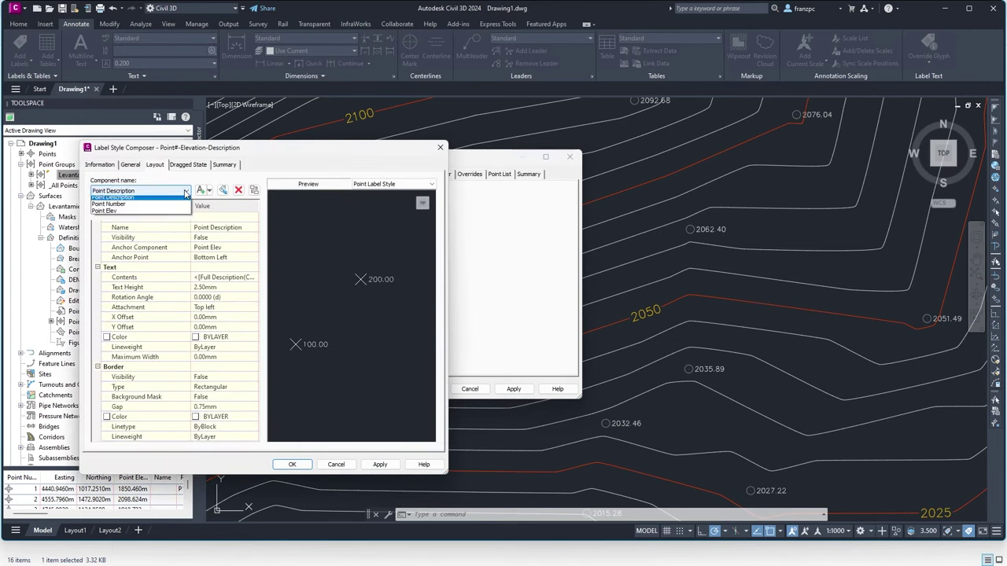
left_click(118, 214)
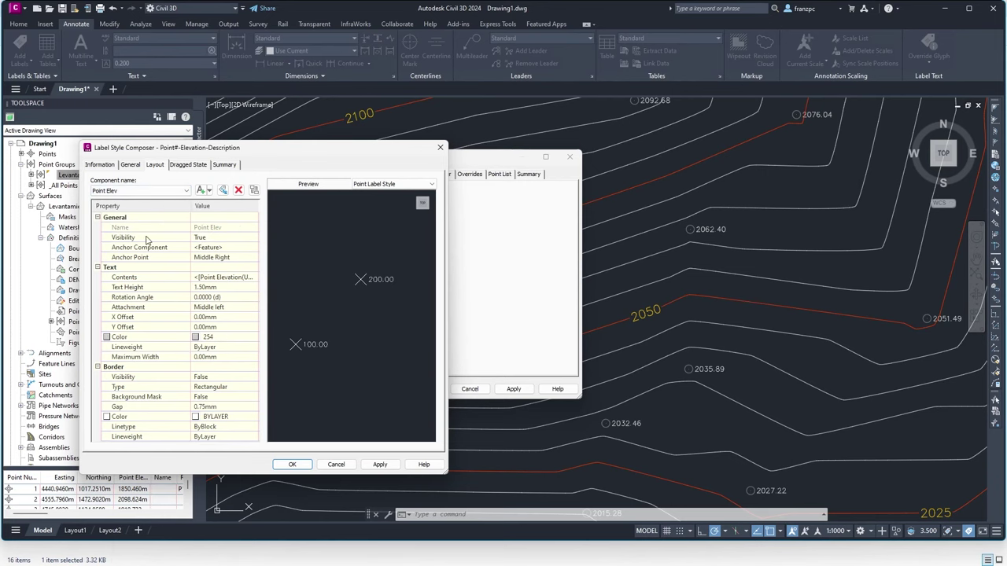
left_click(209, 237)
left_click(234, 237)
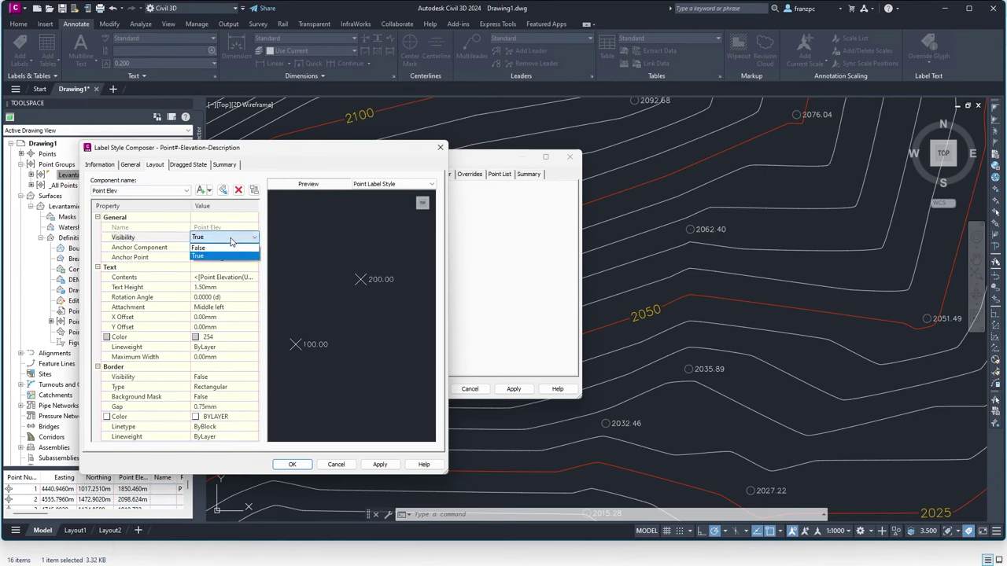
left_click(216, 257)
left_click(292, 464)
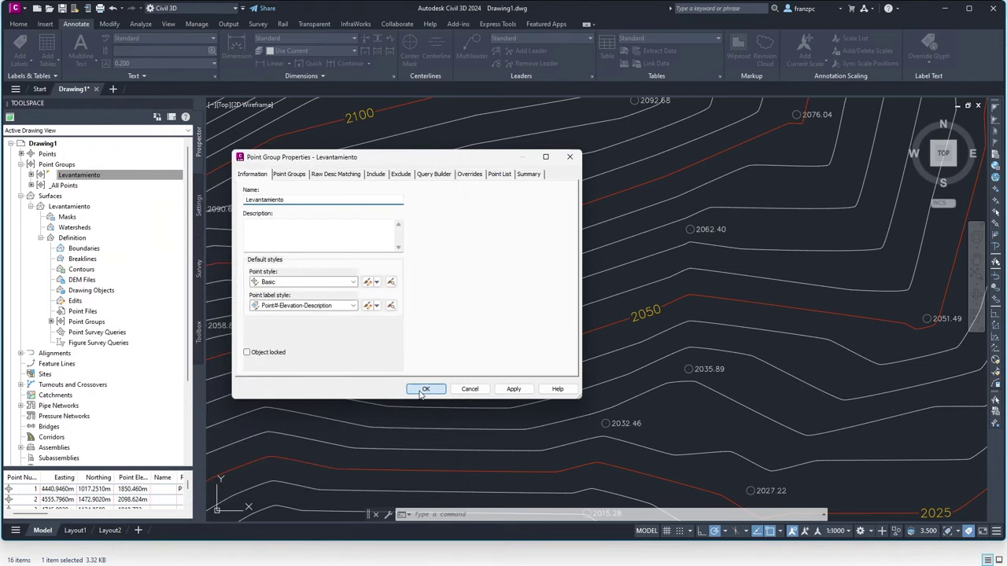
left_click(426, 389)
scroll(539, 322, "down", 5)
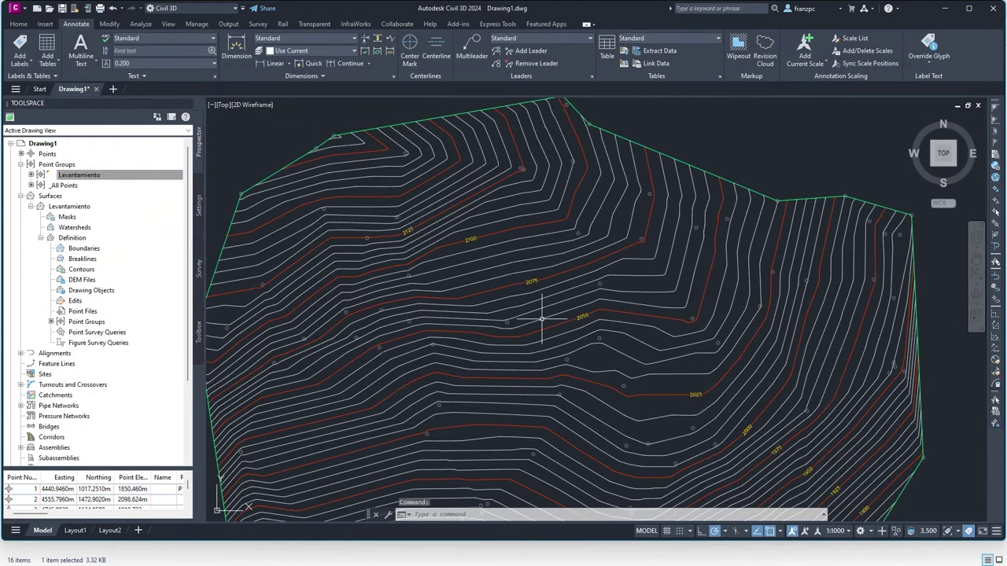
scroll(565, 298, "up", 4)
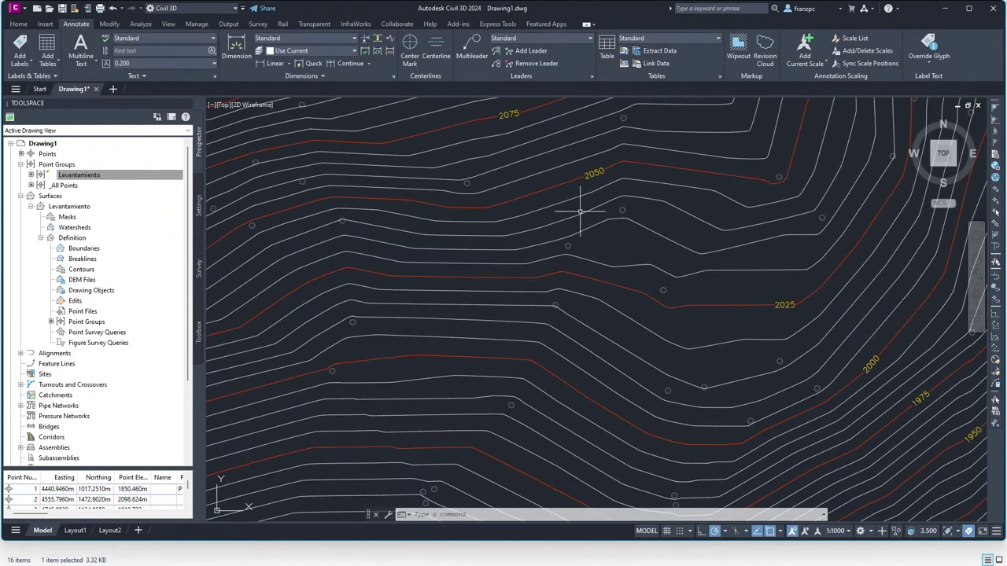